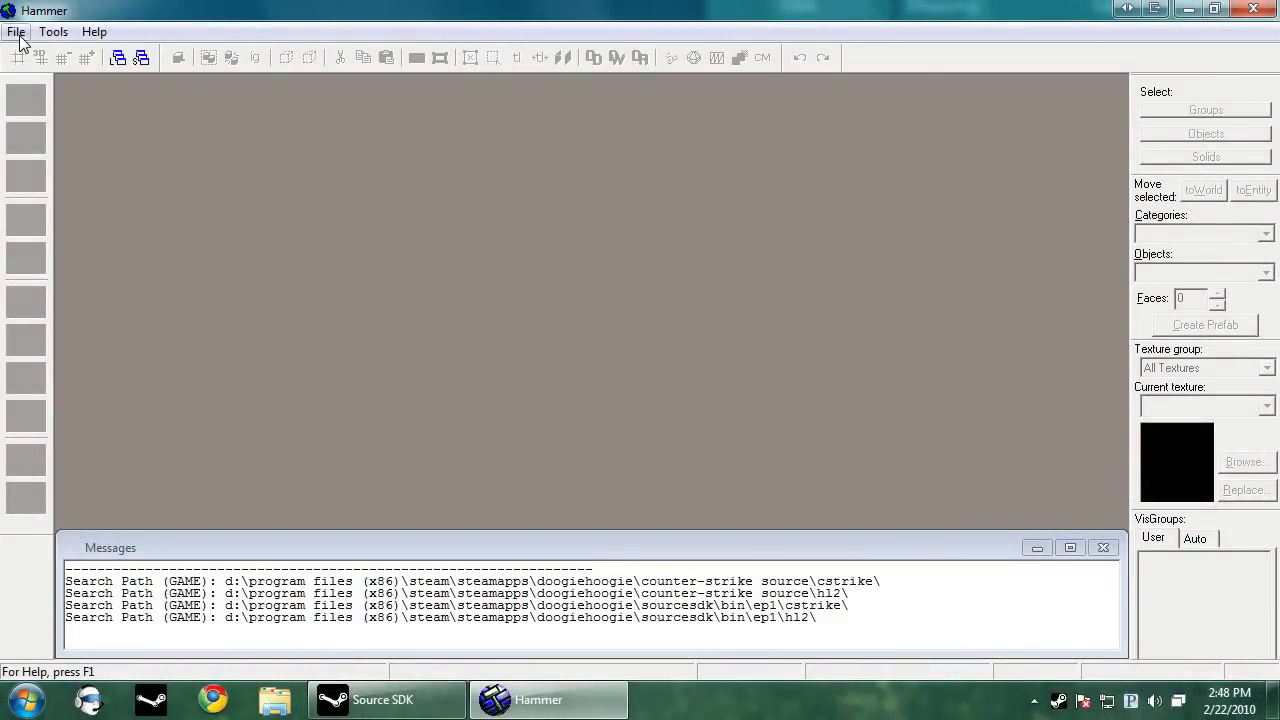
- Open the recent map PreBuildTestBox.vmf and center the 3D view on the selection
click(17, 33)
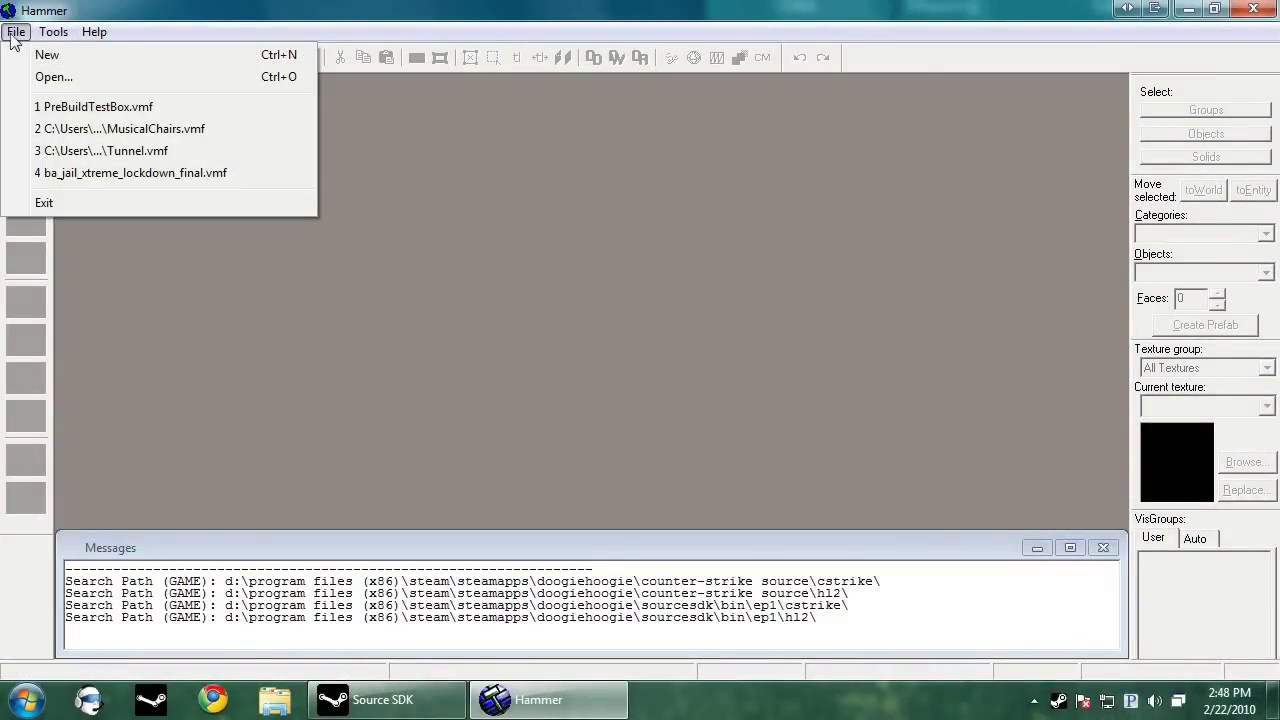
click(55, 107)
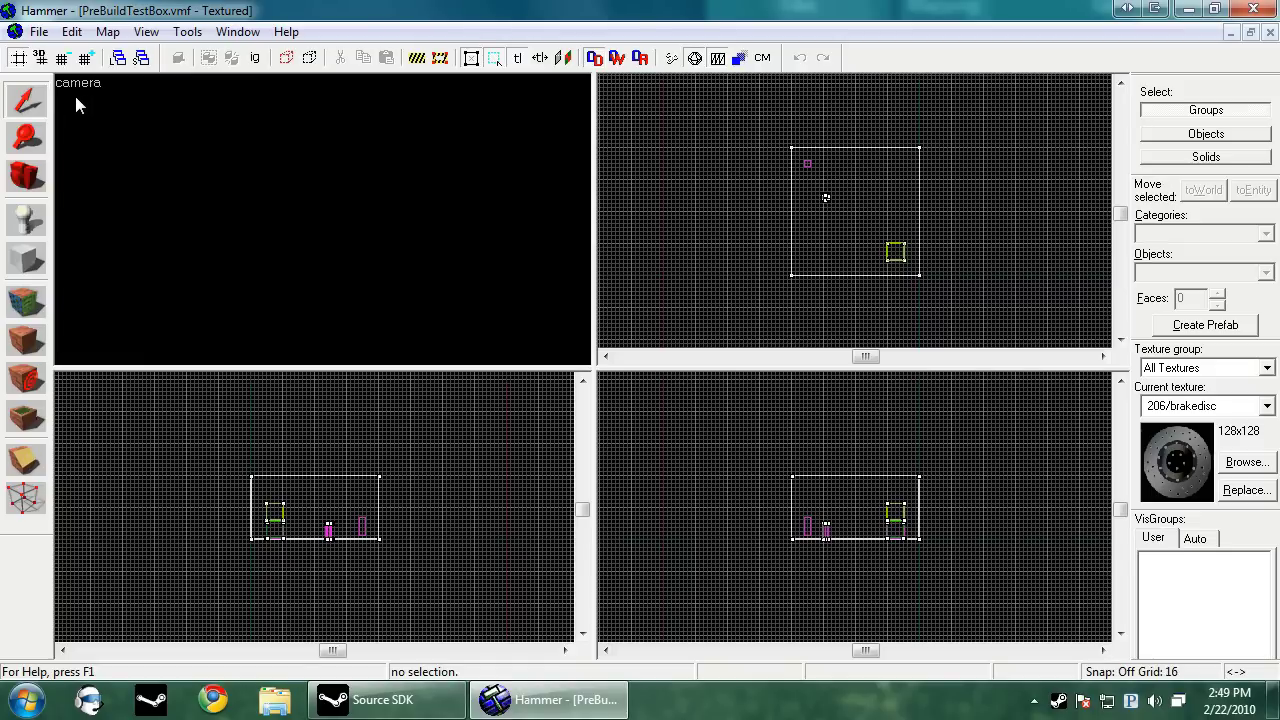
click(150, 32)
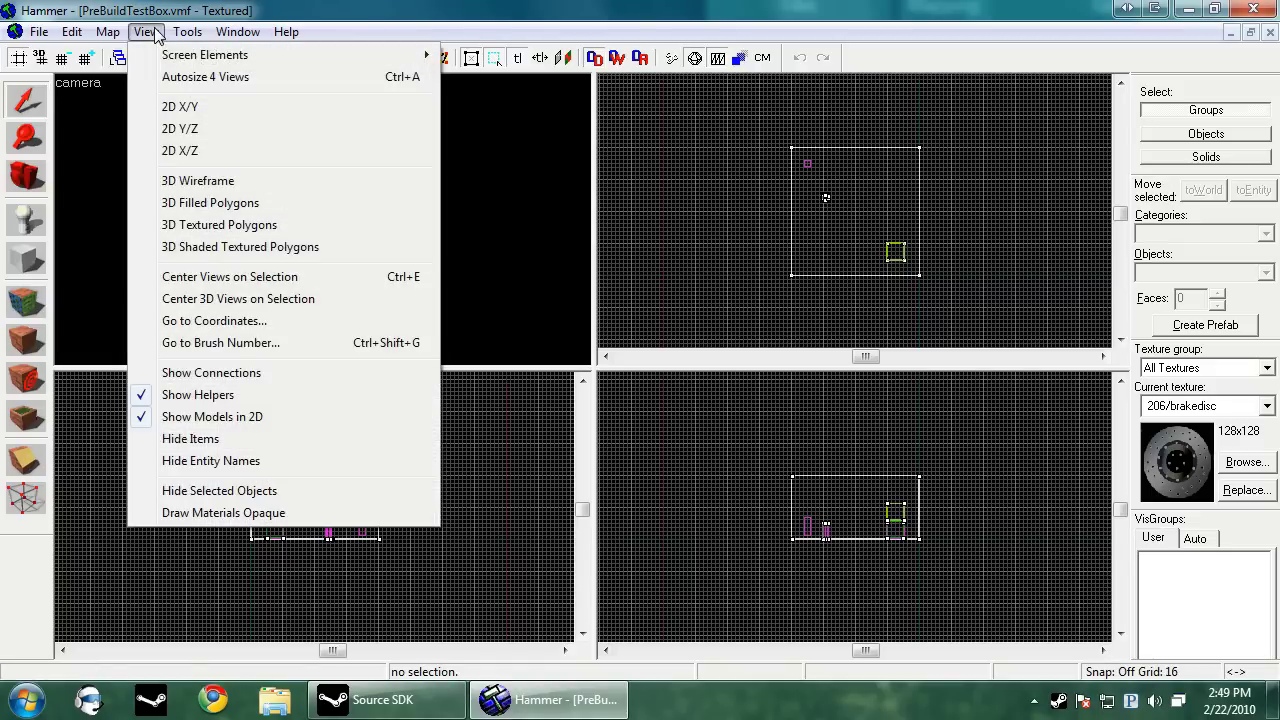
click(238, 298)
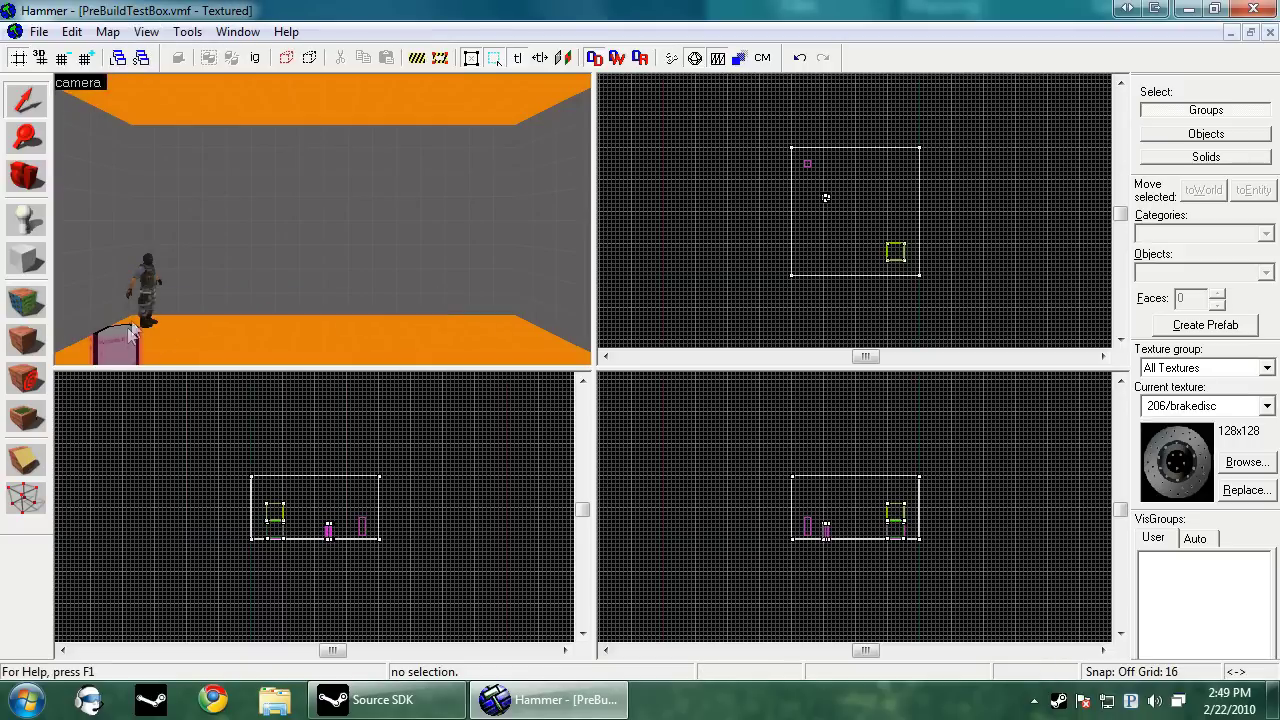
- Delete the leftover test objects inside the room, keeping the room walls and the terrorist player start
drag(797, 155, 929, 273)
ctrl+click(137, 238)
ctrl+click(157, 235)
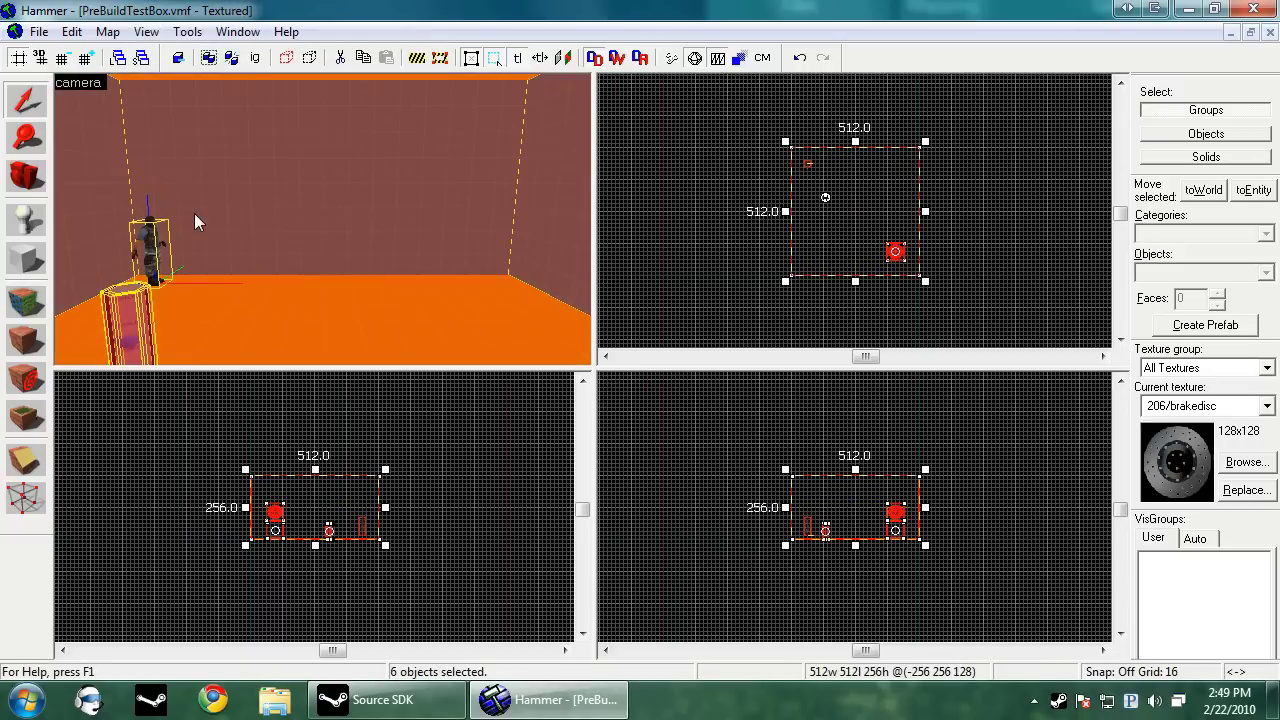
ctrl+click(157, 240)
ctrl+click(252, 215)
key(Delete)
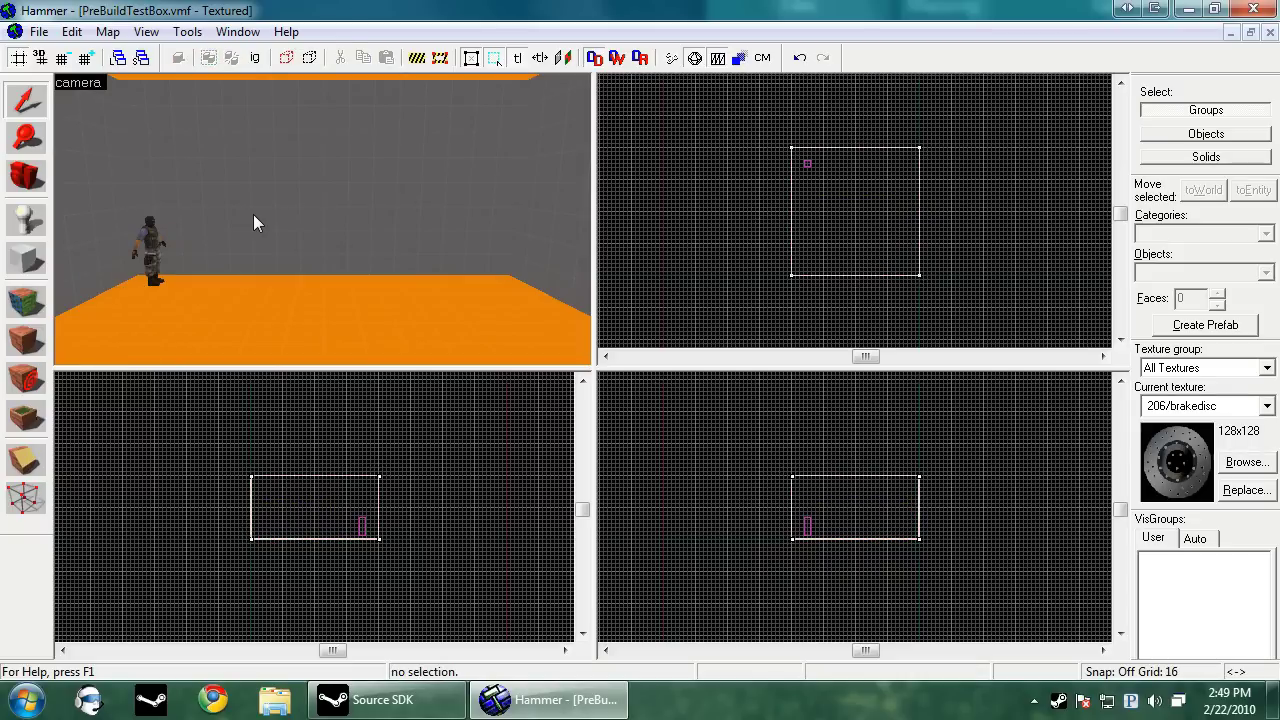
- Choose dev/dev_measurecrate02 as the current texture, filtering the texture browser by "dev"
key(z)
key(s)
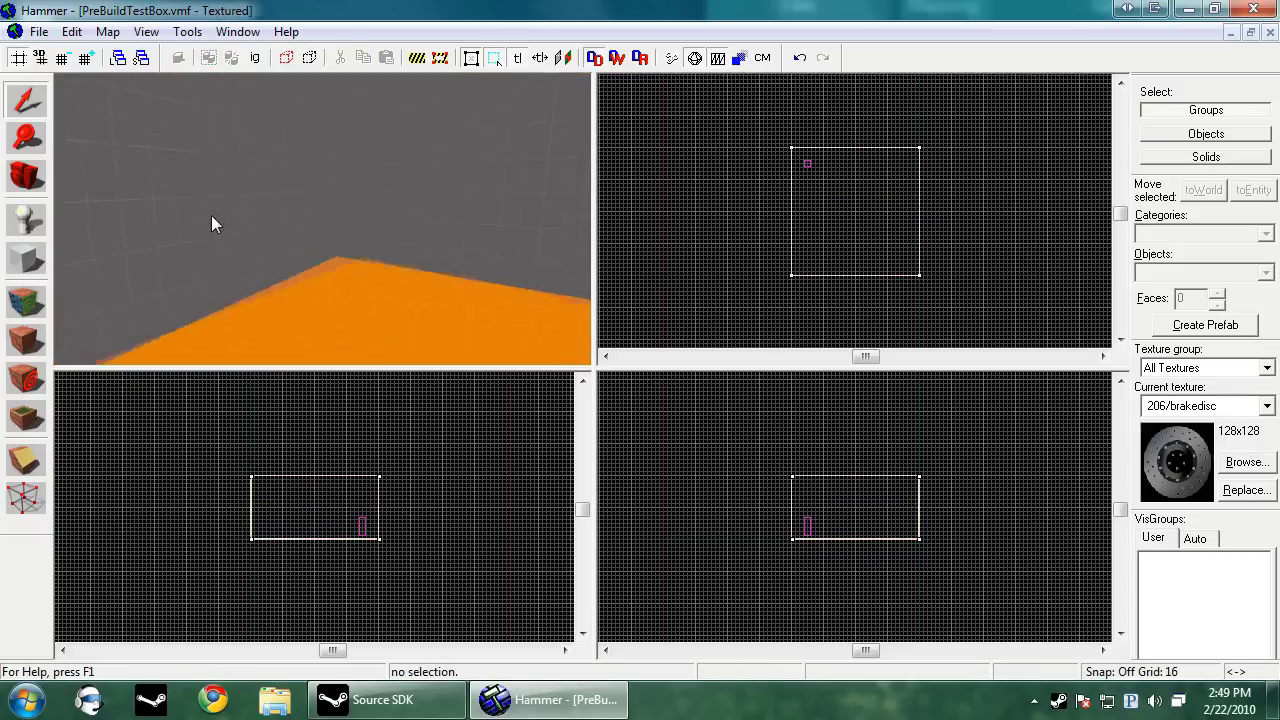
key(Down)
key(Up)
key(Up)
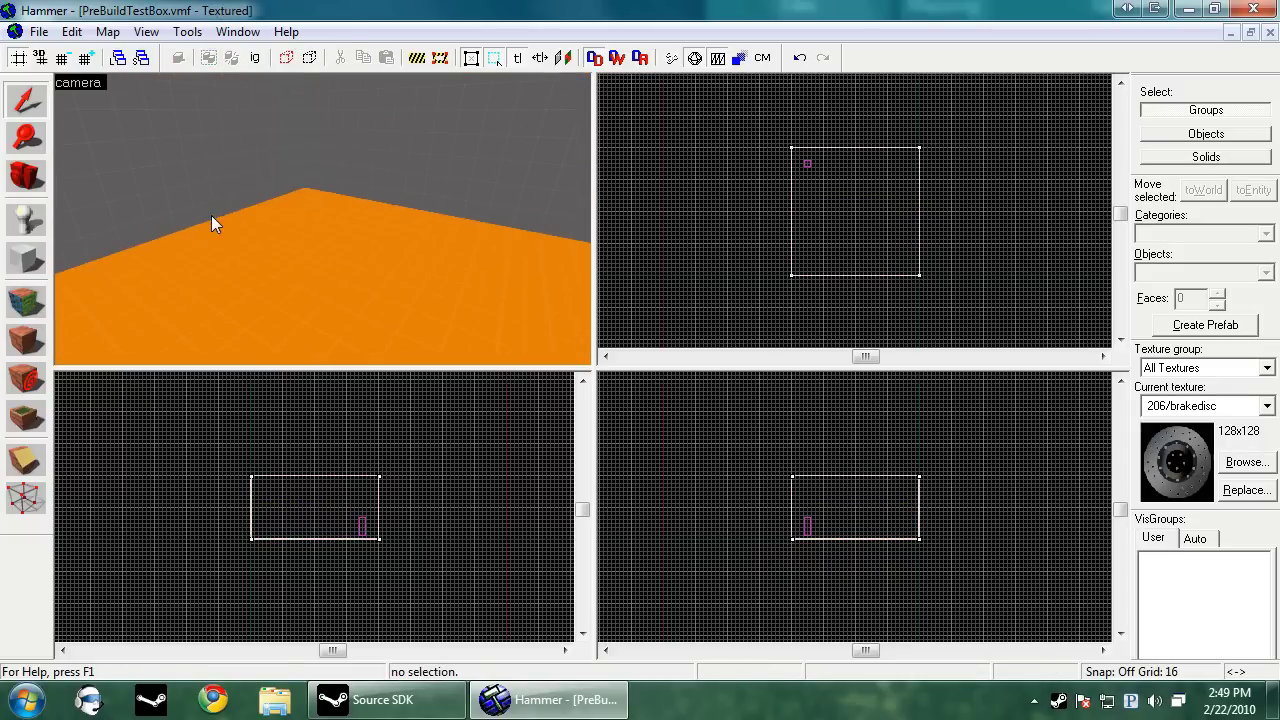
click(1256, 466)
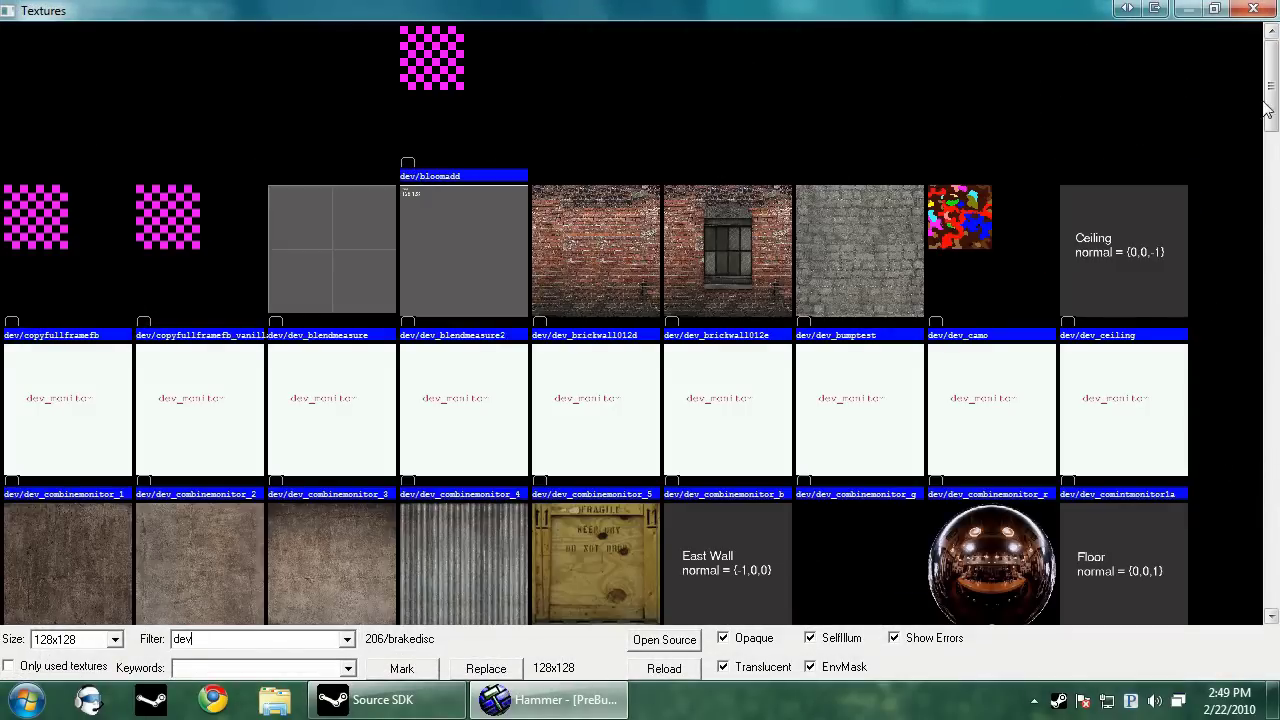
scroll(1267, 110, down, 5)
double_click(228, 358)
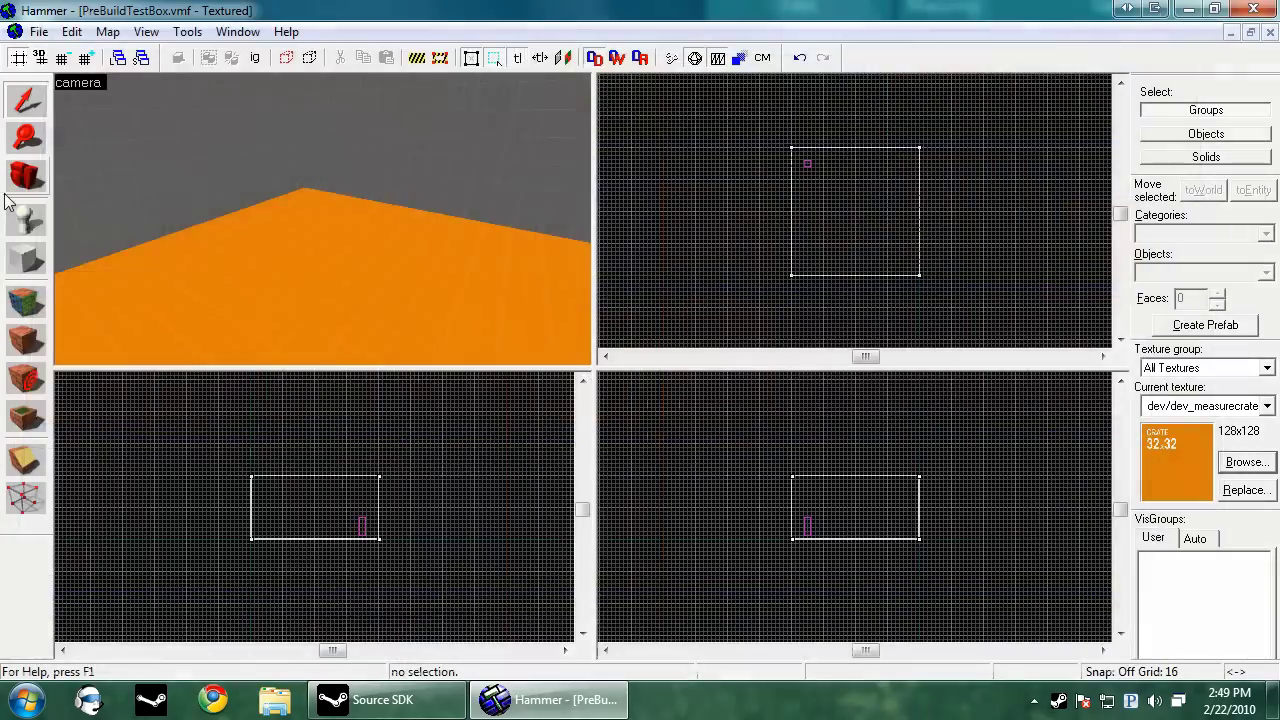
- Create a 32 x 32 x 32 block as a crate inside the room, snapped to the 32-unit grid
click(26, 258)
scroll(976, 217, up, 5)
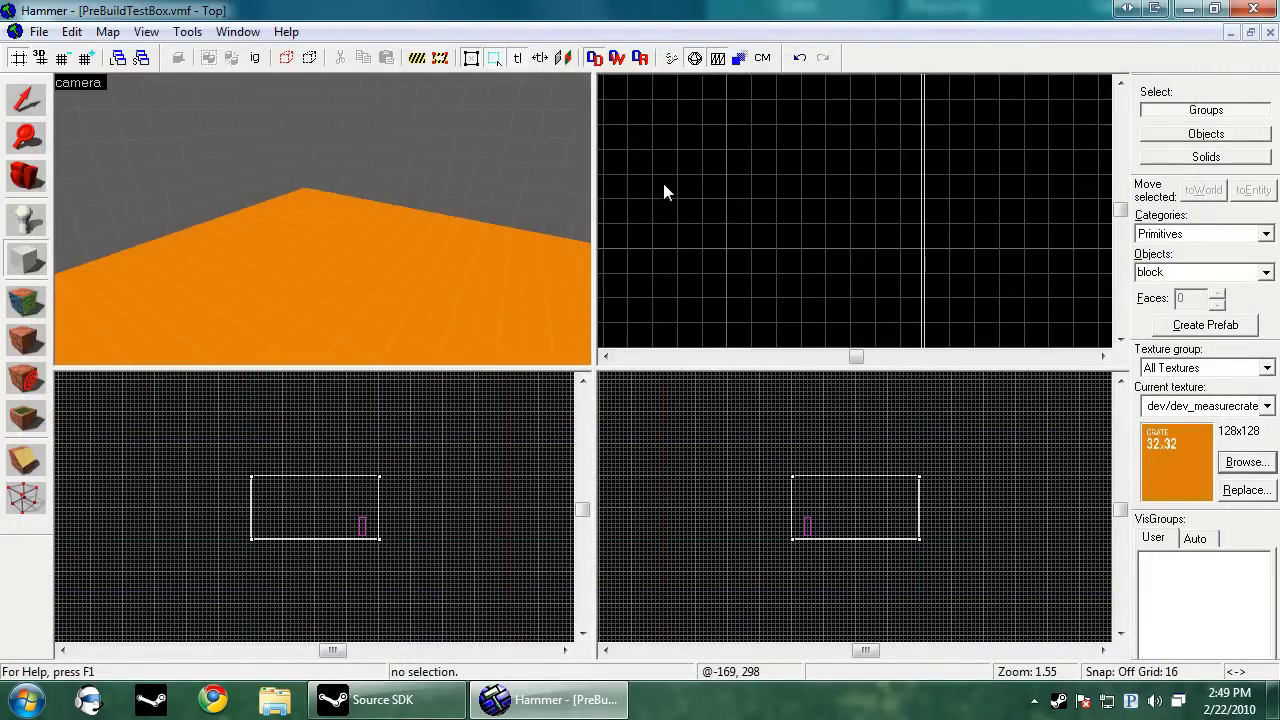
scroll(830, 210, down, 5)
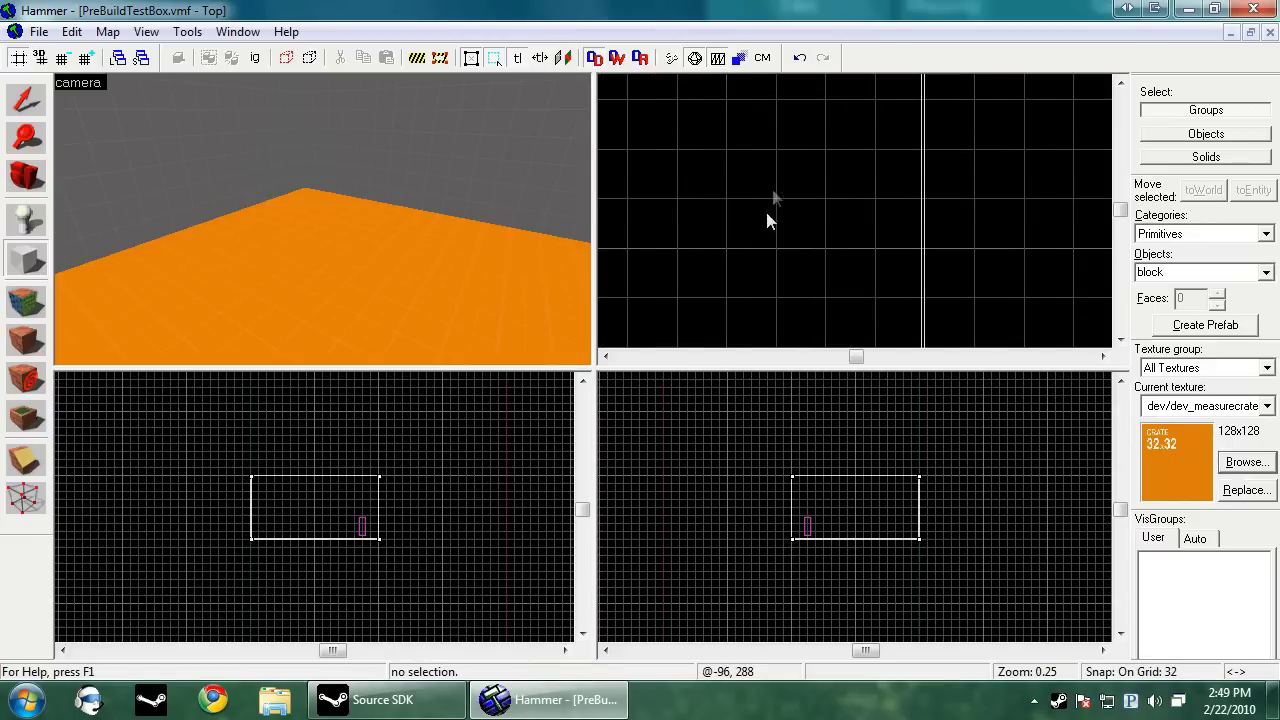
scroll(766, 200, up, 6)
drag(766, 157, 831, 234)
scroll(300, 527, up, 2)
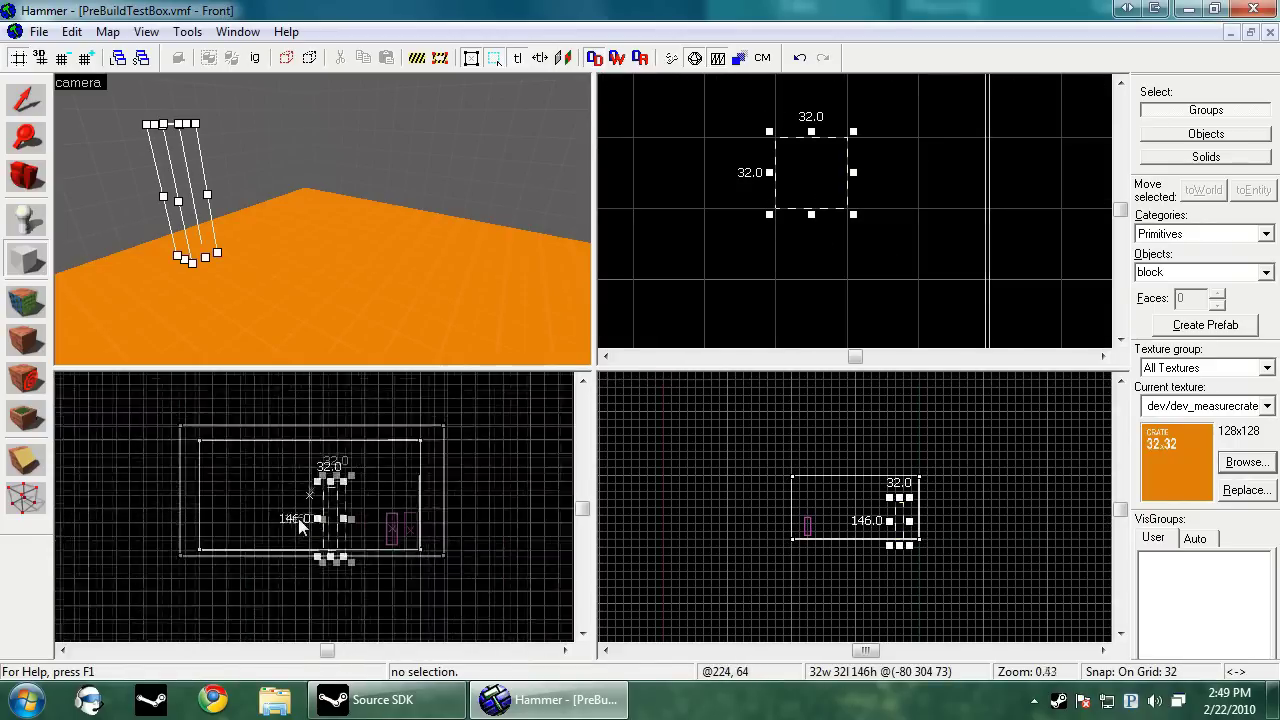
drag(334, 557, 336, 467)
key(Return)
- Cut the crate block and paste five copies of it spread out on the room floor
click(26, 99)
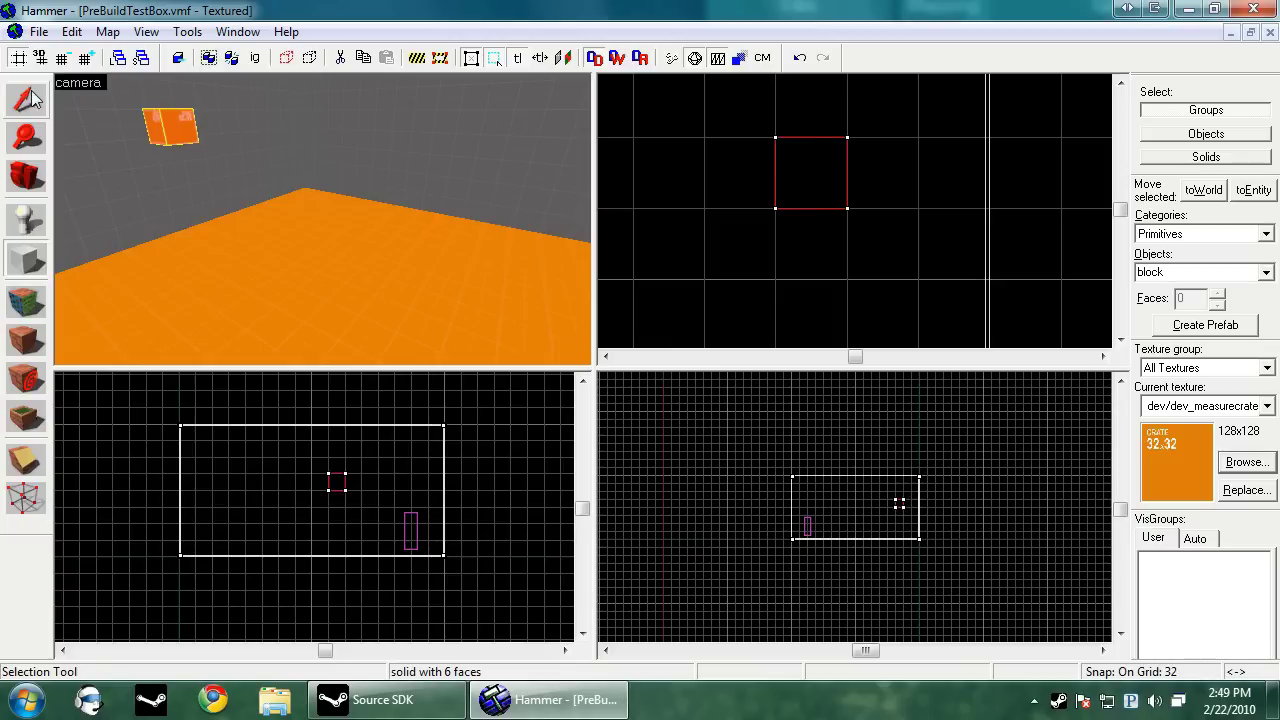
key(Delete)
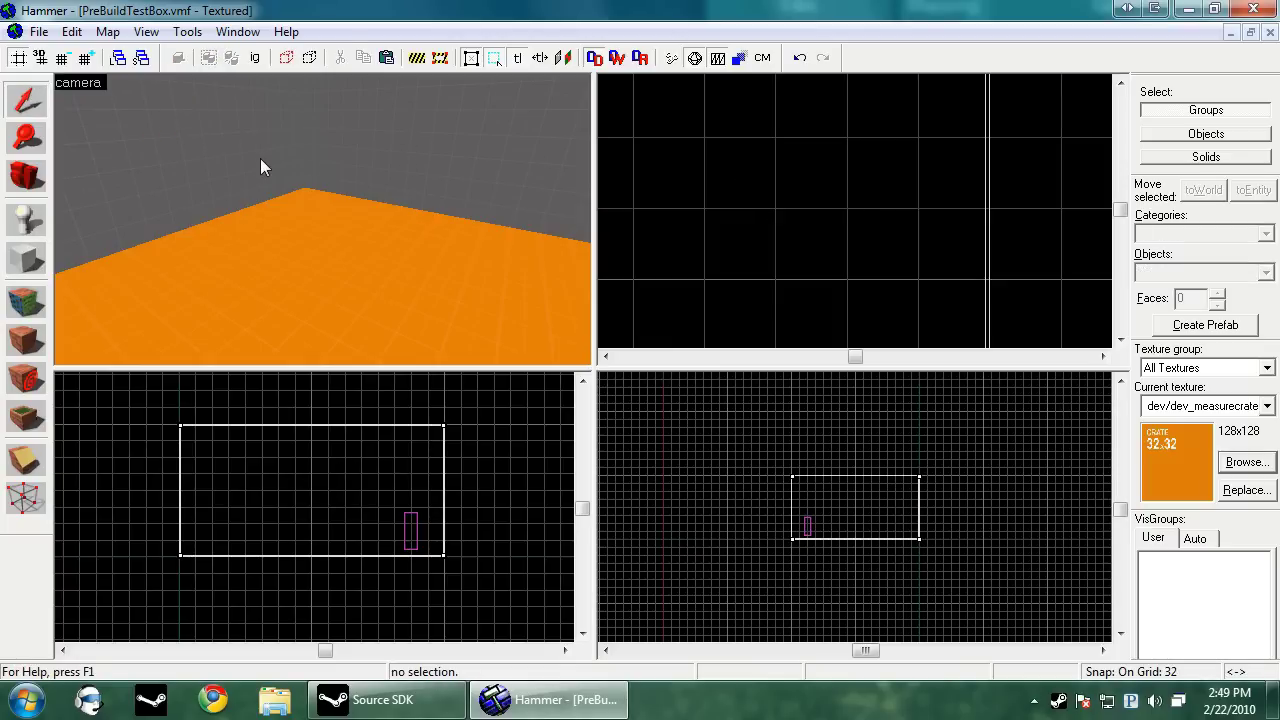
key(shift+w)
key(ctrl+v)
key(ctrl+v)
key(ctrl+v)
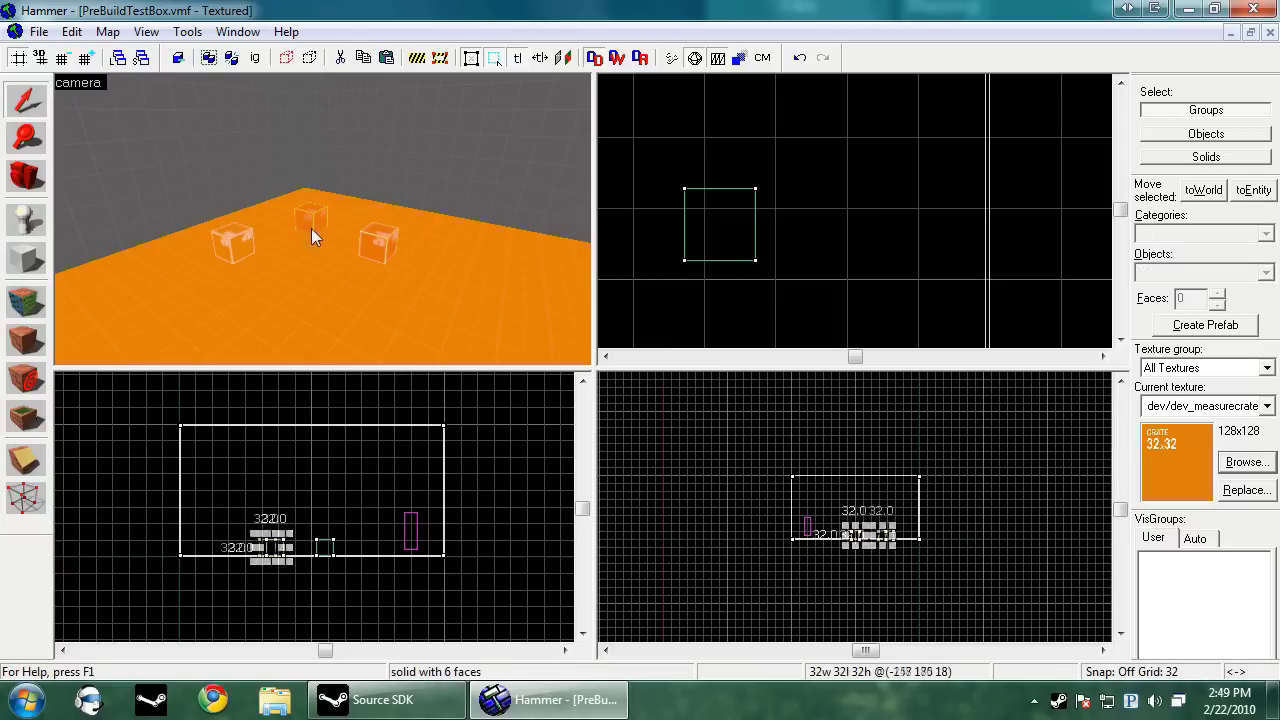
key(ctrl+v)
key(ctrl+z)
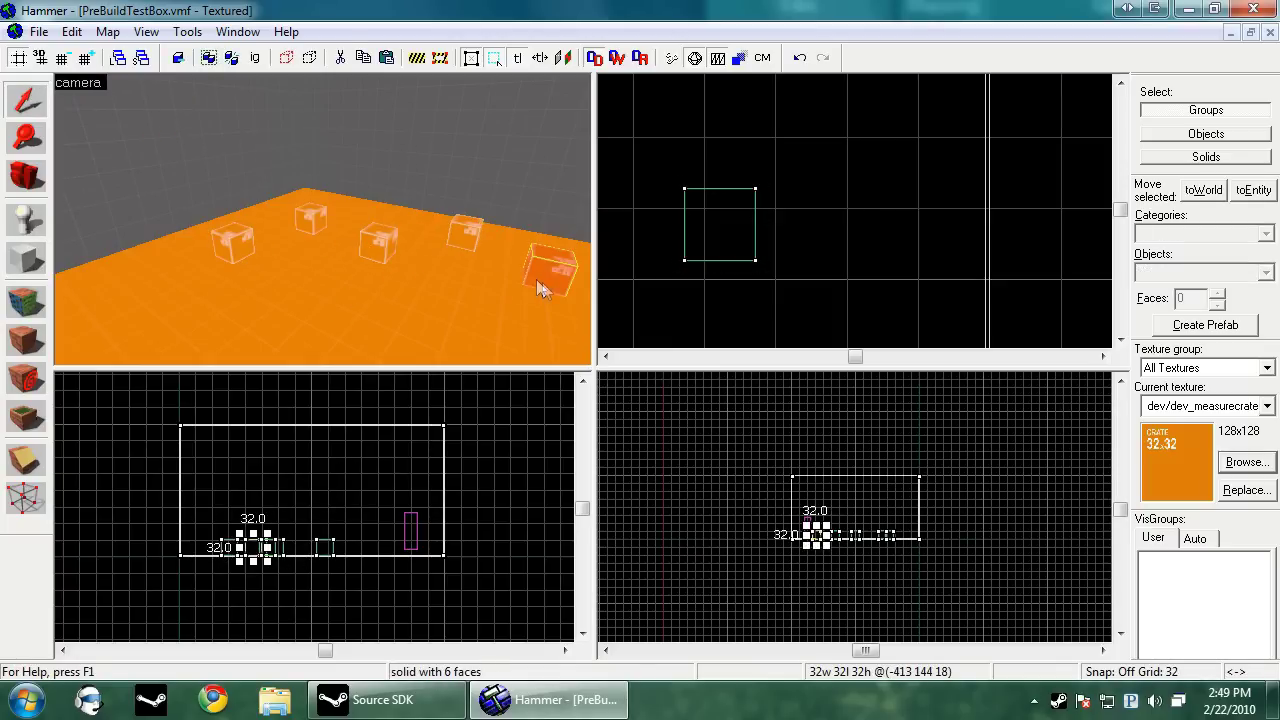
- Reposition the two crates nearest the room's side wall to start a curved row
ctrl+click(244, 253)
scroll(916, 221, down, 8)
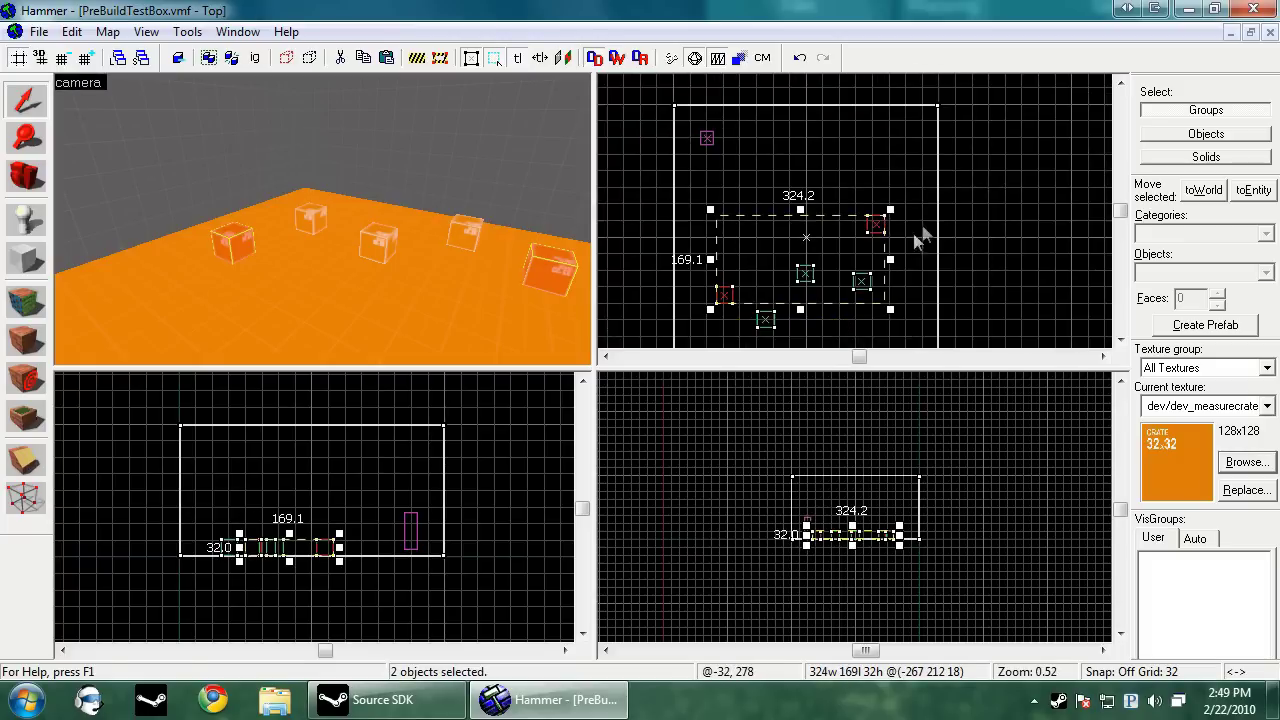
scroll(913, 235, up, 5)
click(923, 220)
drag(865, 200, 909, 186)
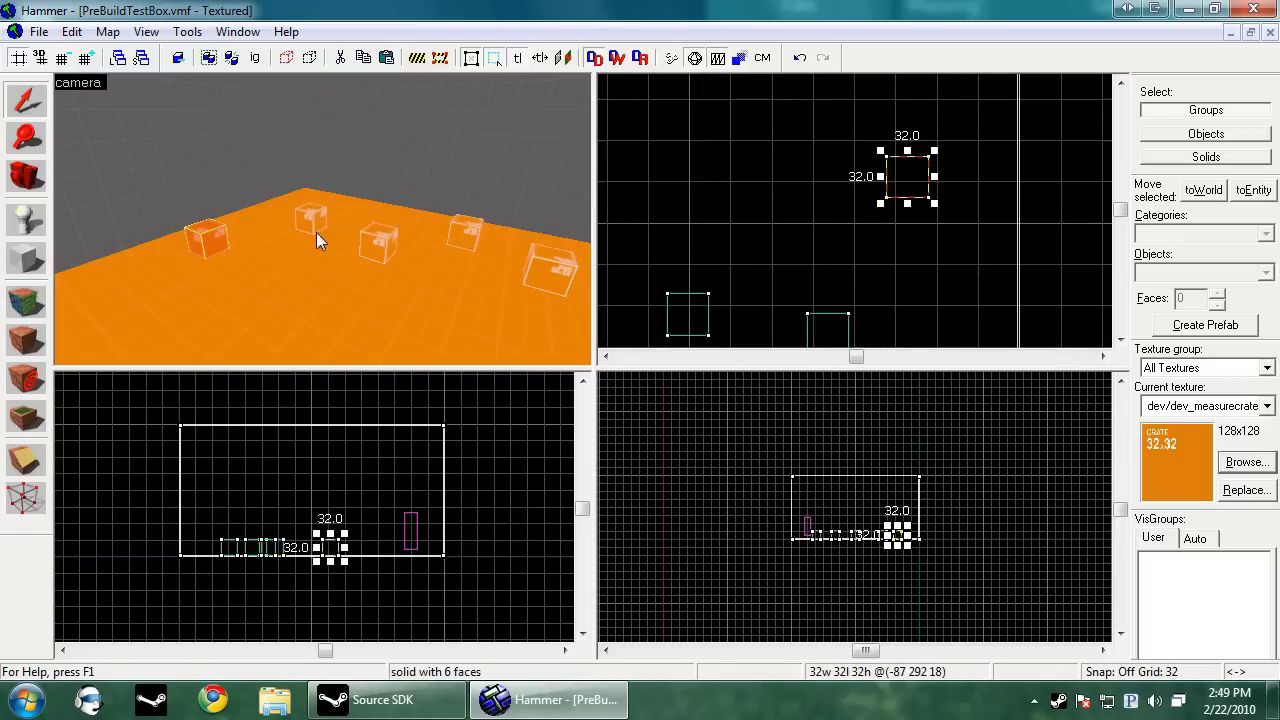
click(314, 228)
scroll(848, 314, down, 4)
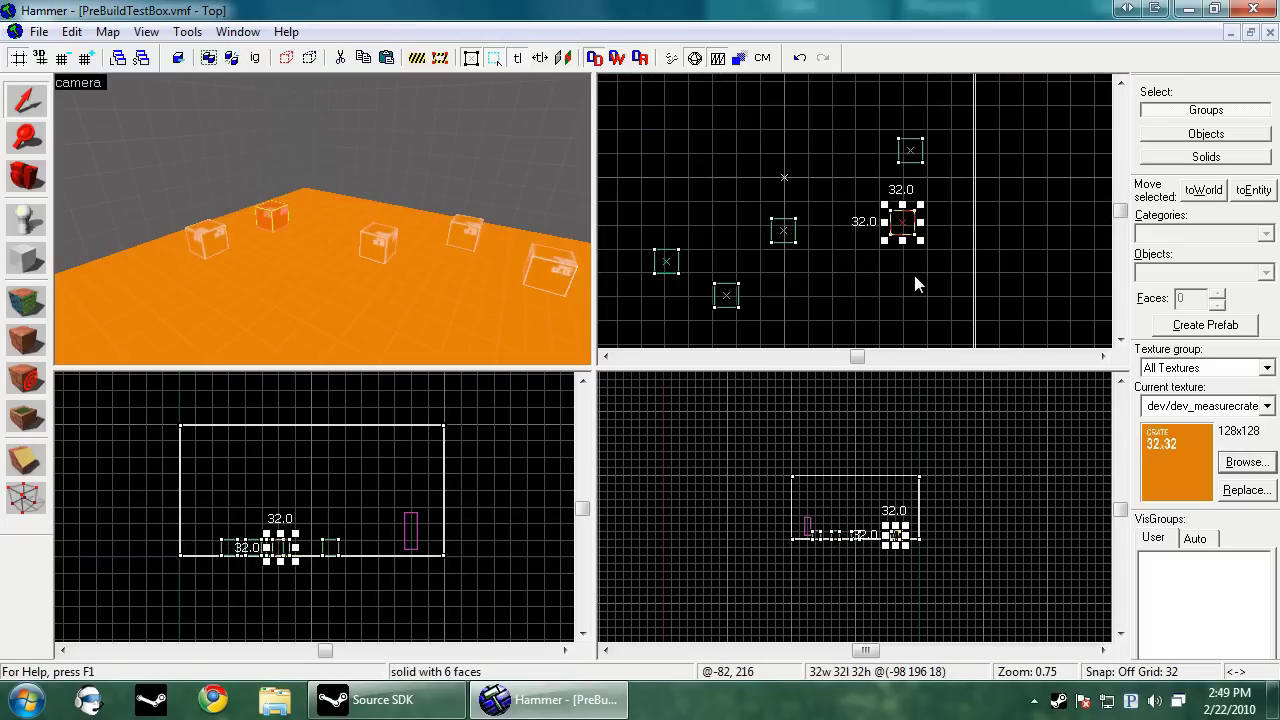
- Move the remaining three crates so that all five form a curved row around the room's corner
click(378, 240)
drag(791, 232, 834, 272)
click(461, 239)
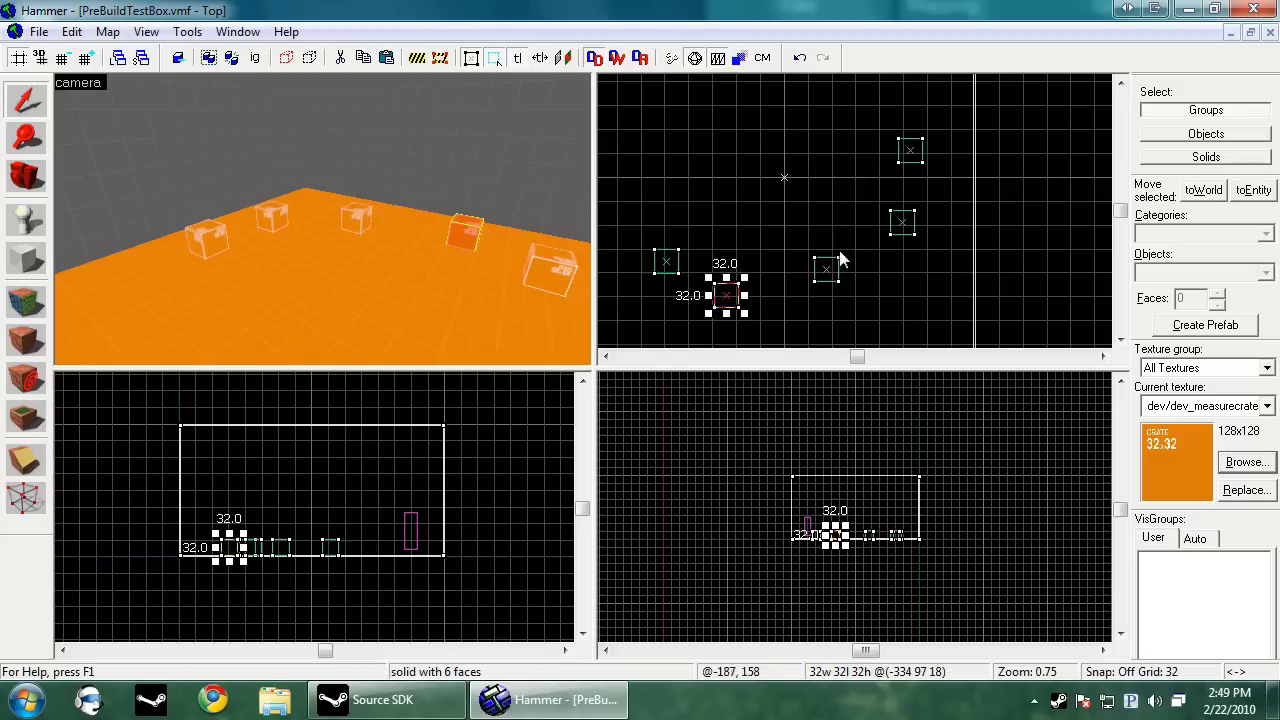
scroll(727, 285, up, 2)
drag(736, 238, 743, 248)
click(544, 272)
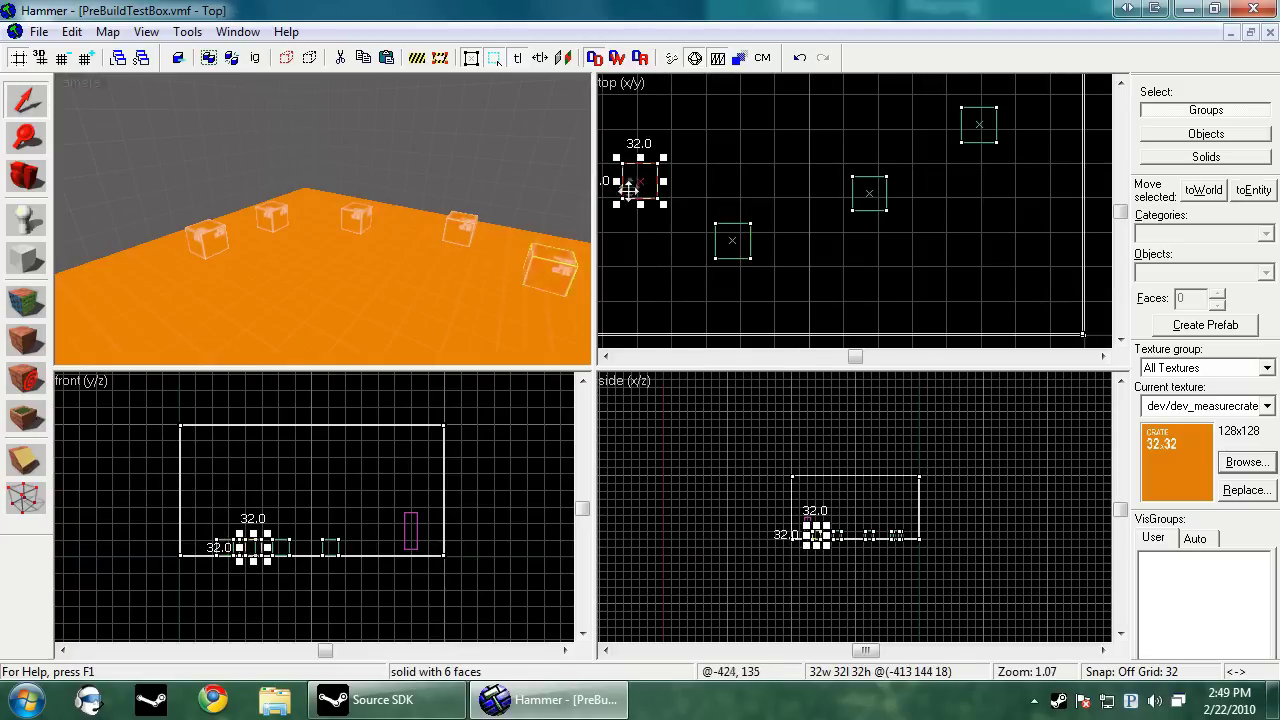
scroll(629, 229, down, 2)
drag(763, 203, 743, 251)
key(Escape)
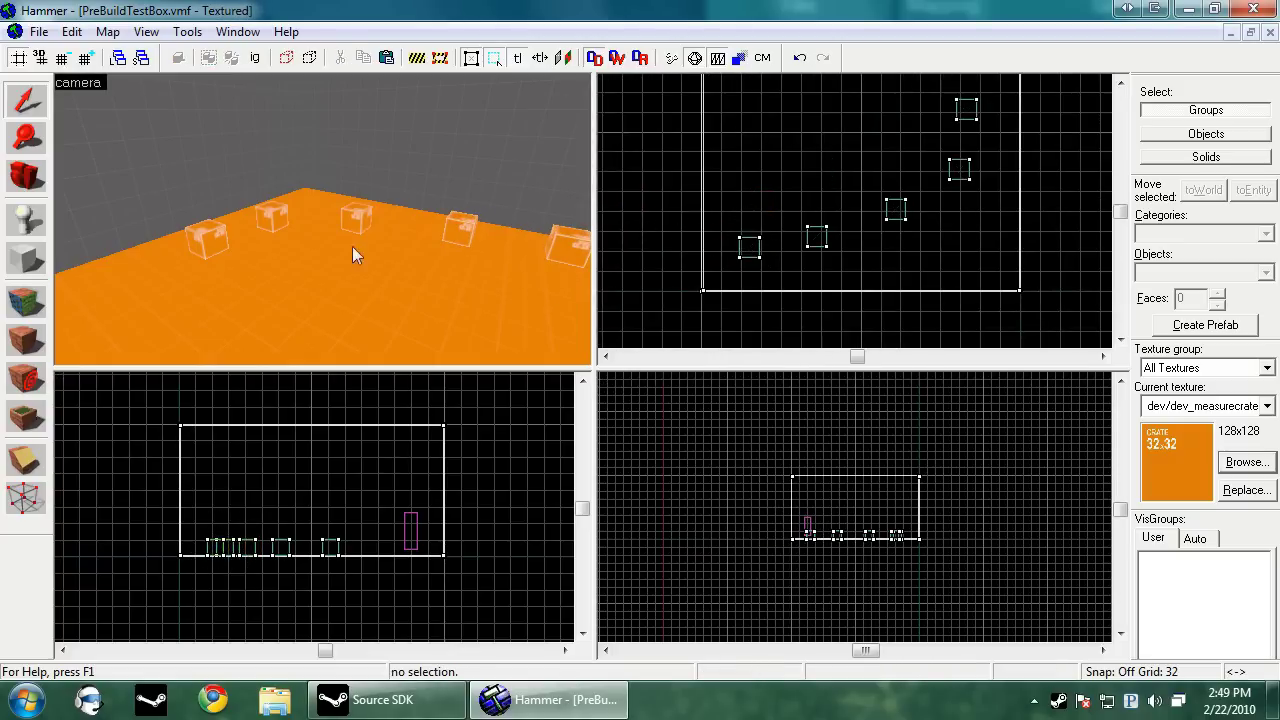
- Choose dev/dev_measureswitch01 as the current texture
key(Right)
key(Left)
key(Down)
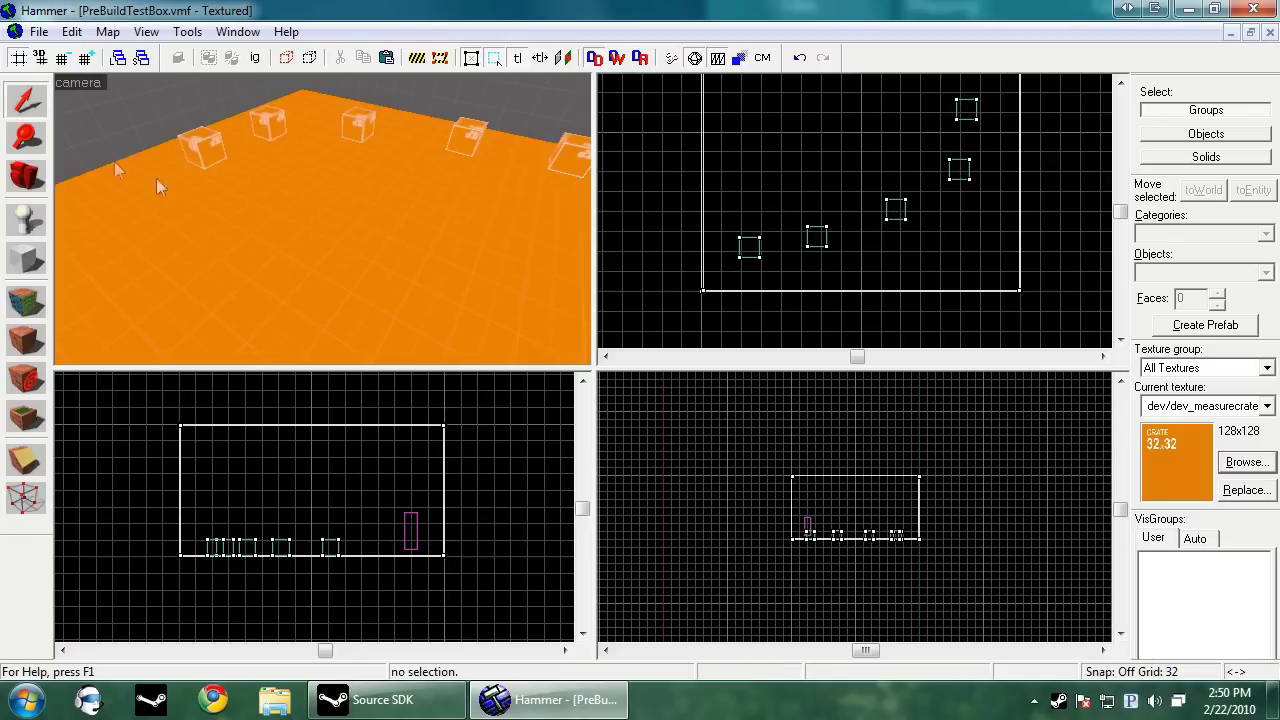
key(d)
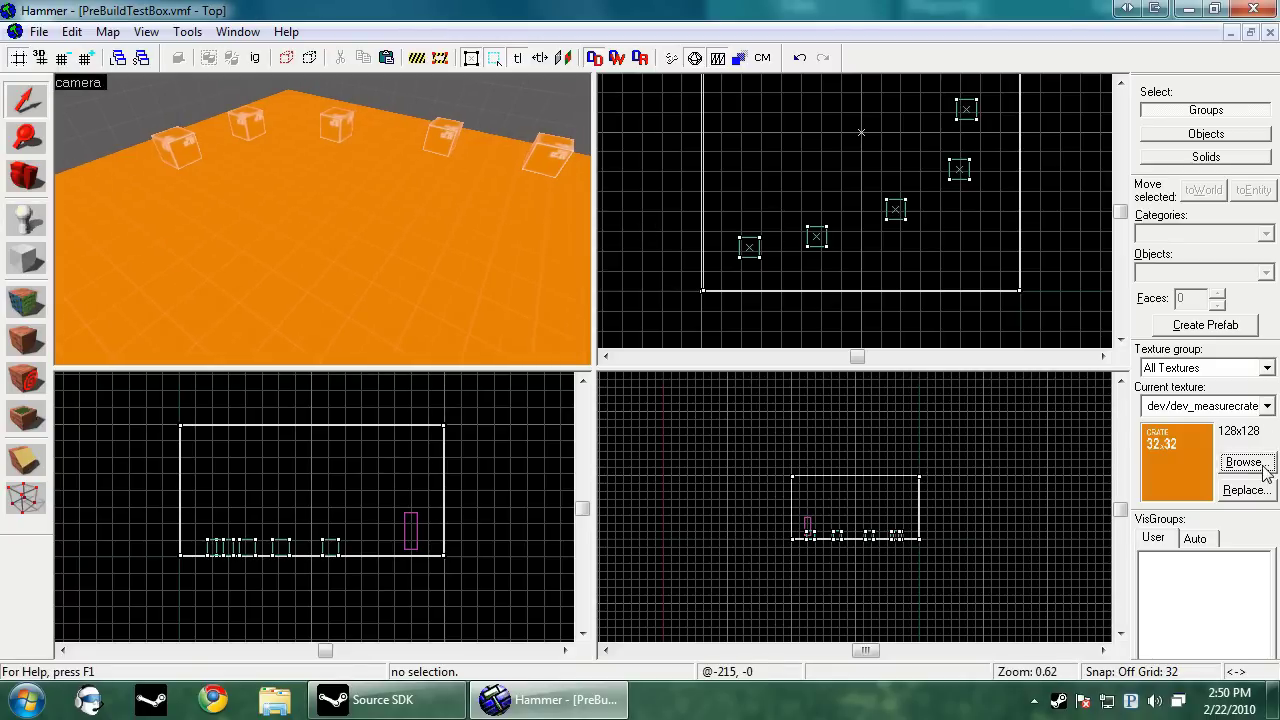
click(1246, 461)
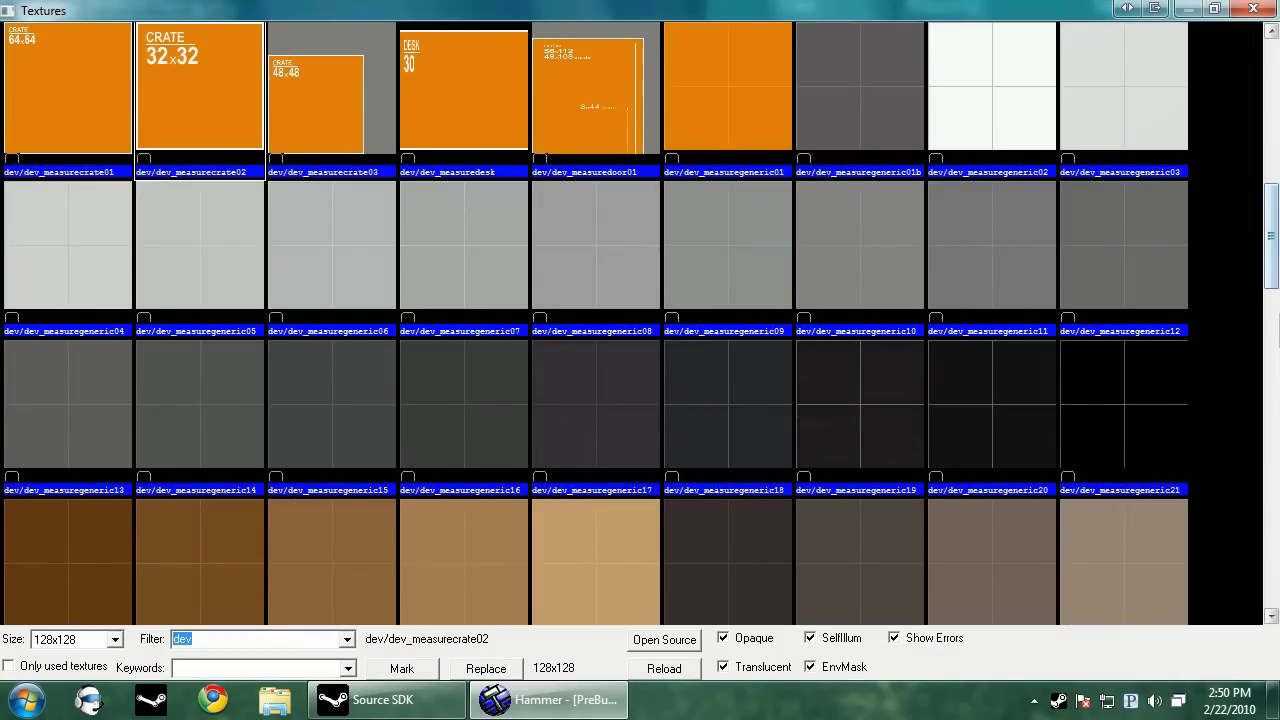
drag(1272, 236, 1272, 386)
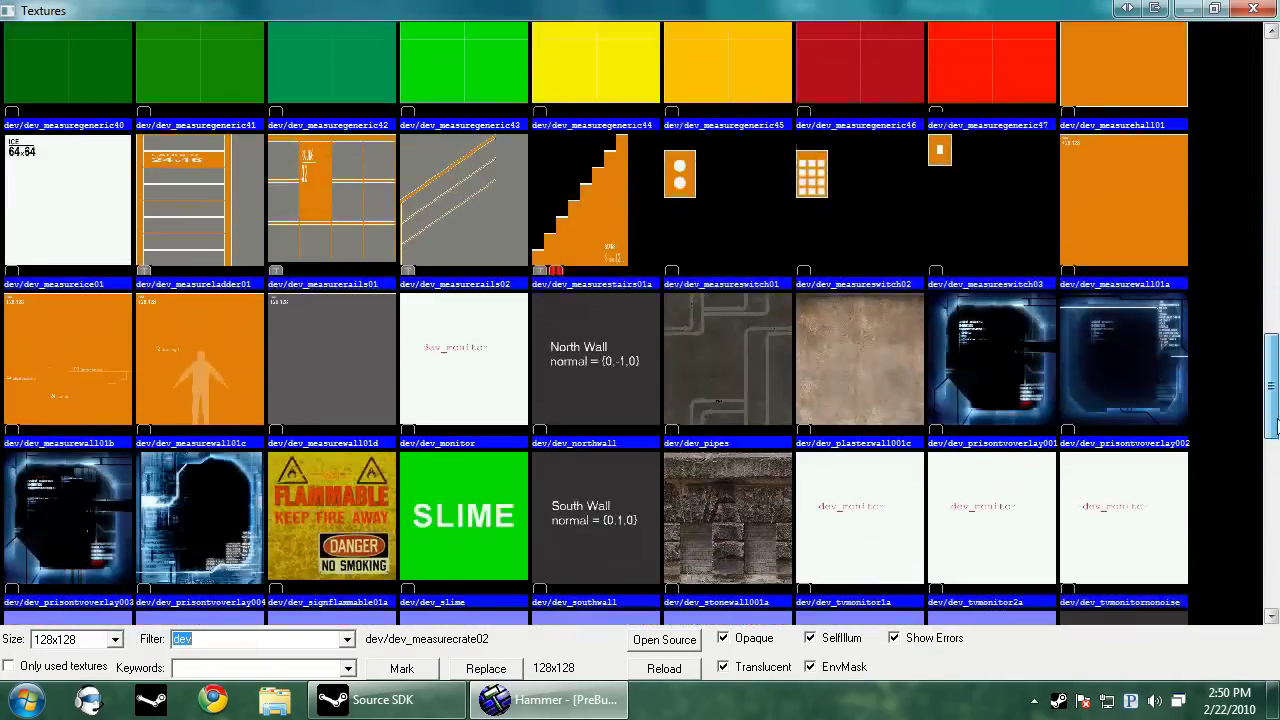
double_click(695, 183)
- Create a switch block 32 wide, 2 thick and 32 high, raised on the wall beside the player start
key(shift+b)
scroll(920, 217, down, 4)
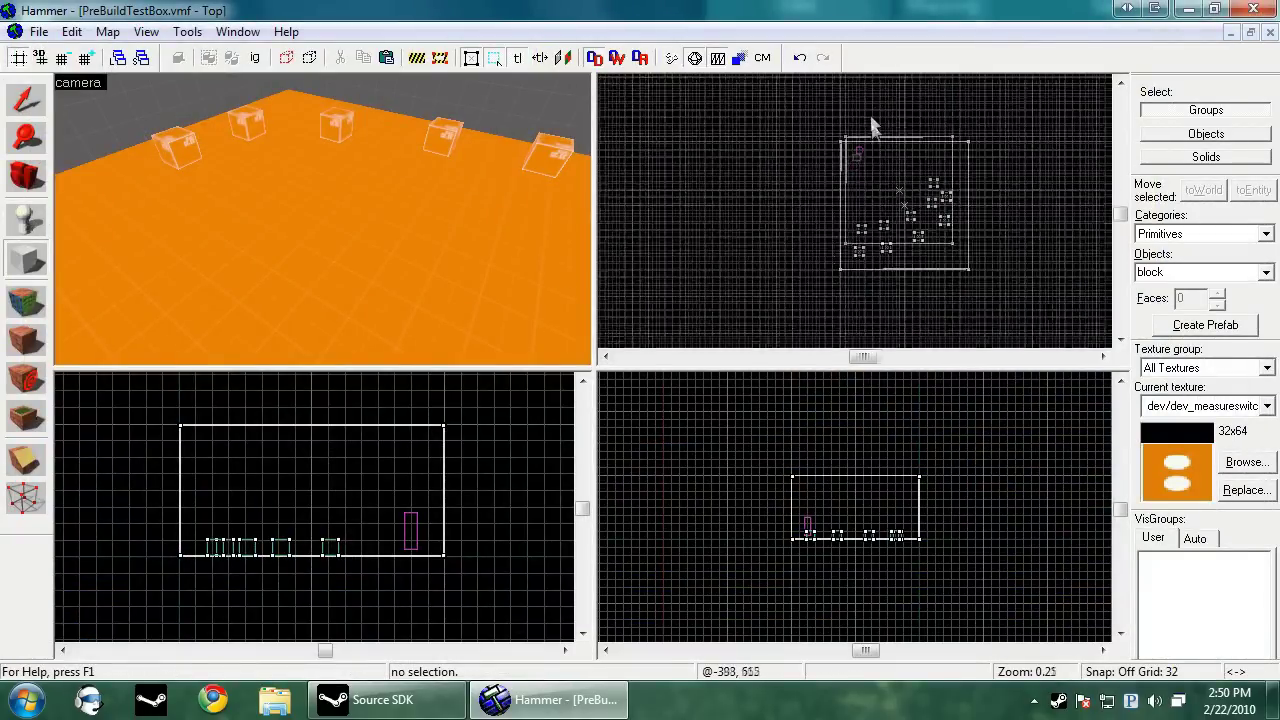
scroll(872, 150, up, 12)
drag(903, 145, 1052, 159)
scroll(867, 502, up, 9)
drag(869, 492, 866, 436)
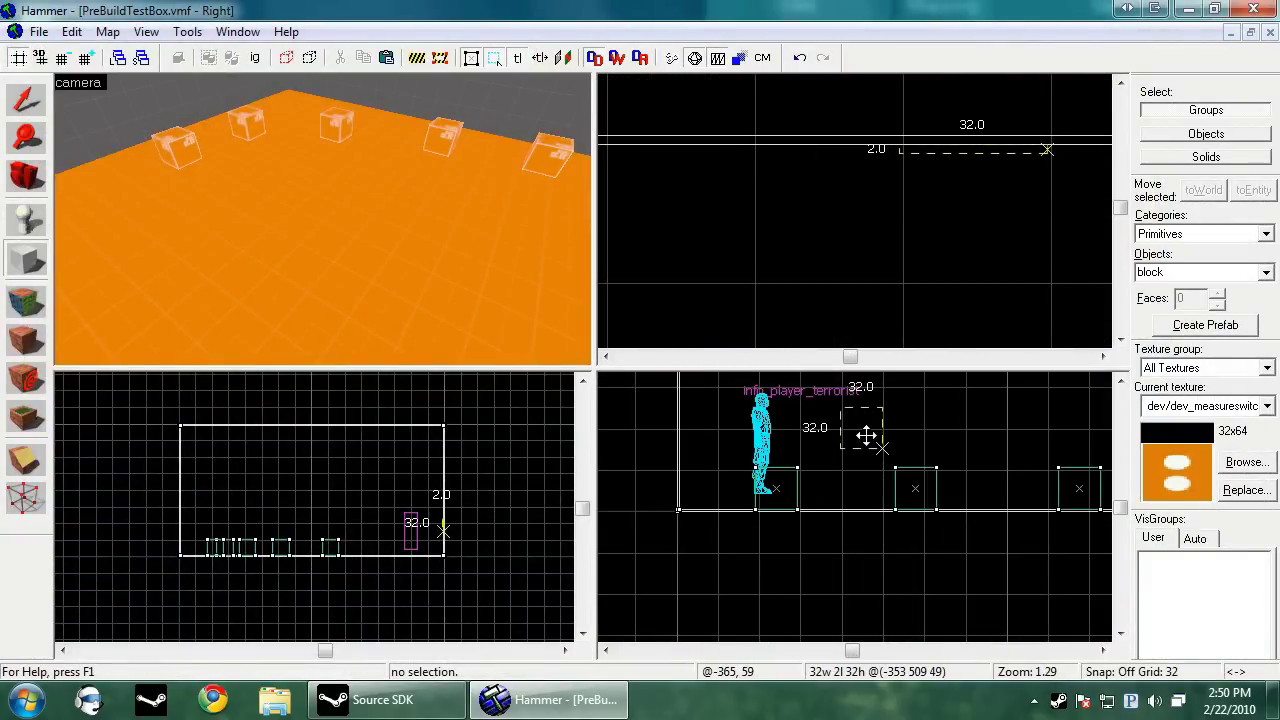
key(Return)
- Resize the switch block on the wall to 11 wide by 15 high
key(z)
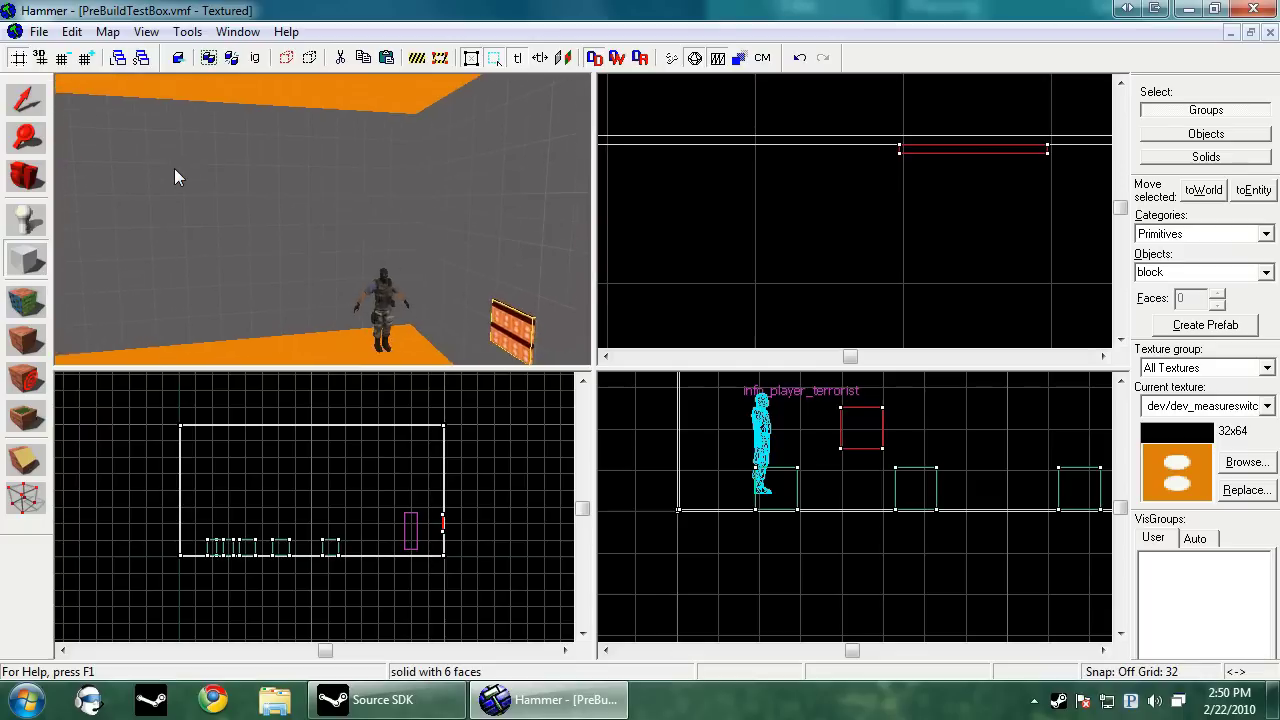
key(w)
key(z)
key(d)
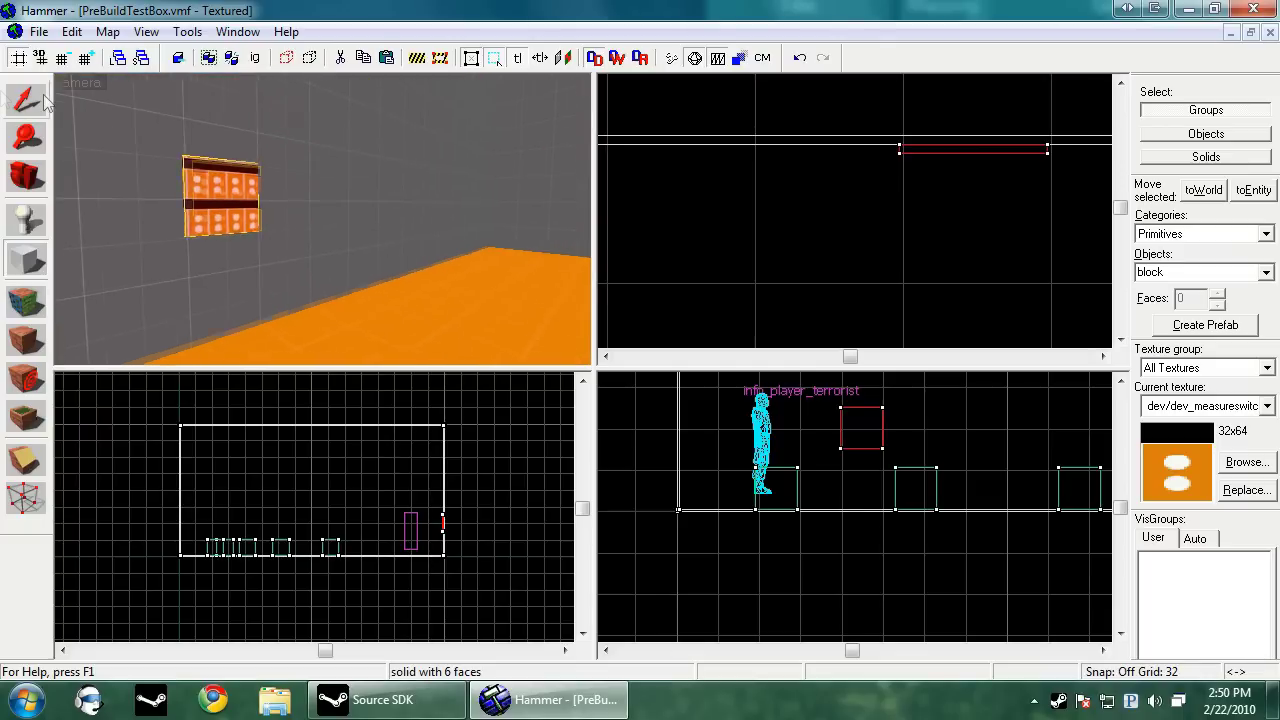
key(w)
key(a)
key(s)
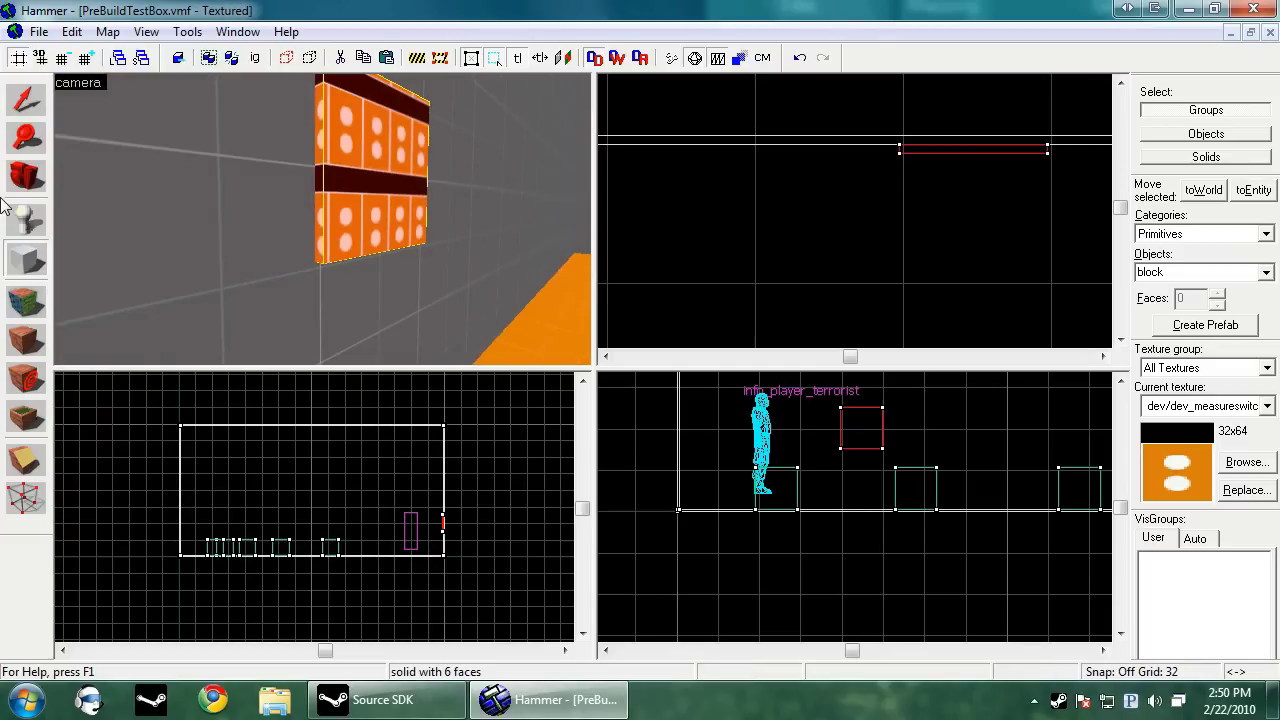
click(42, 99)
scroll(860, 420, up, 8)
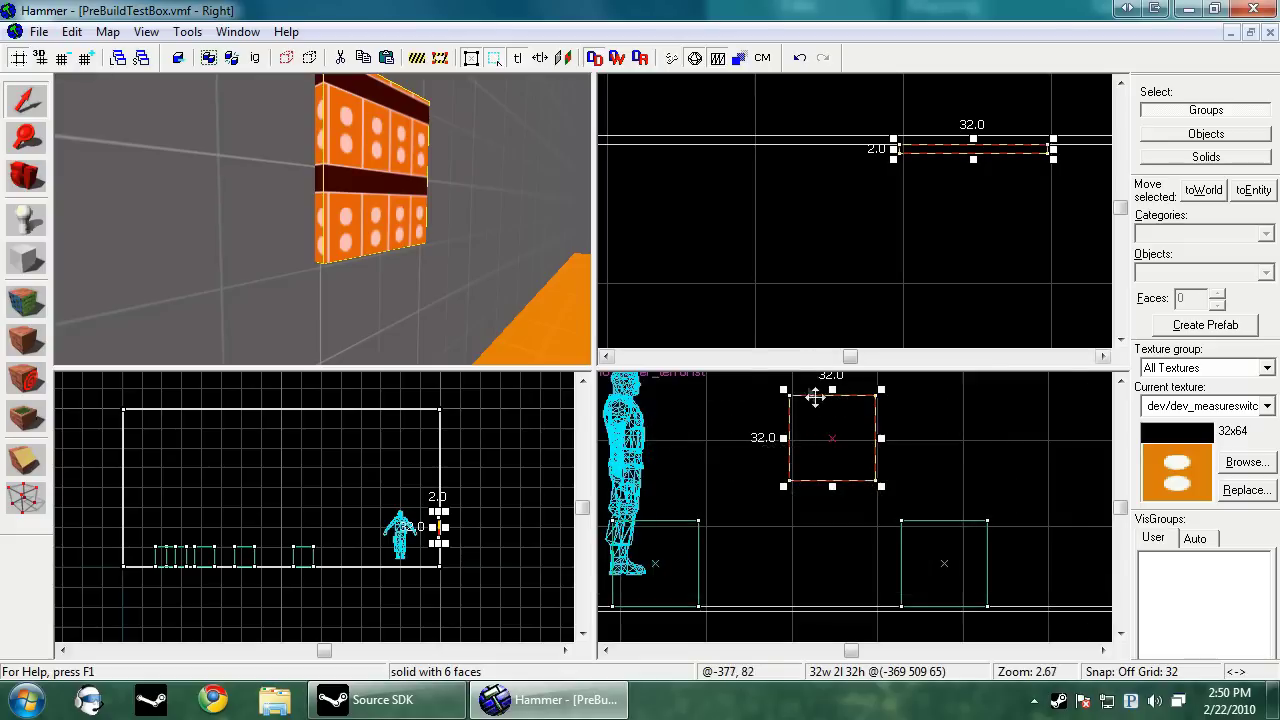
drag(754, 388, 907, 458)
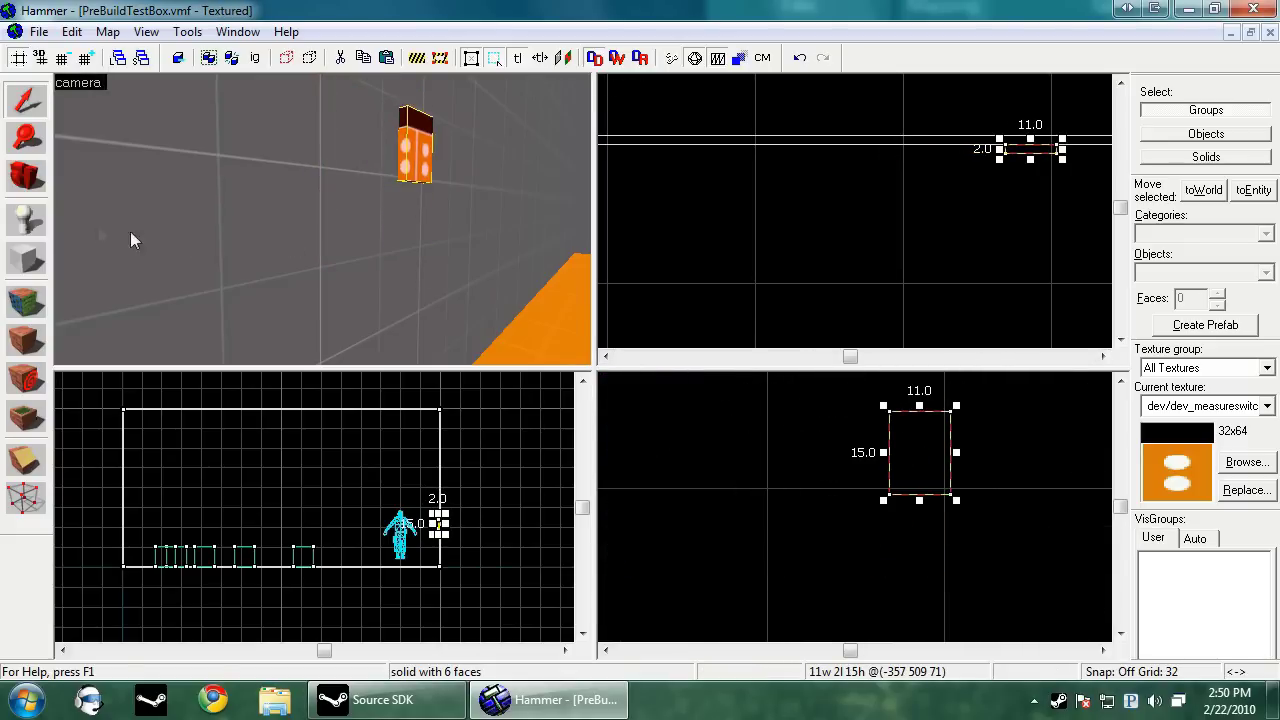
- Reduce the height of the switch block on the wall to 10 units and nudge it slightly along the wall
click(26, 301)
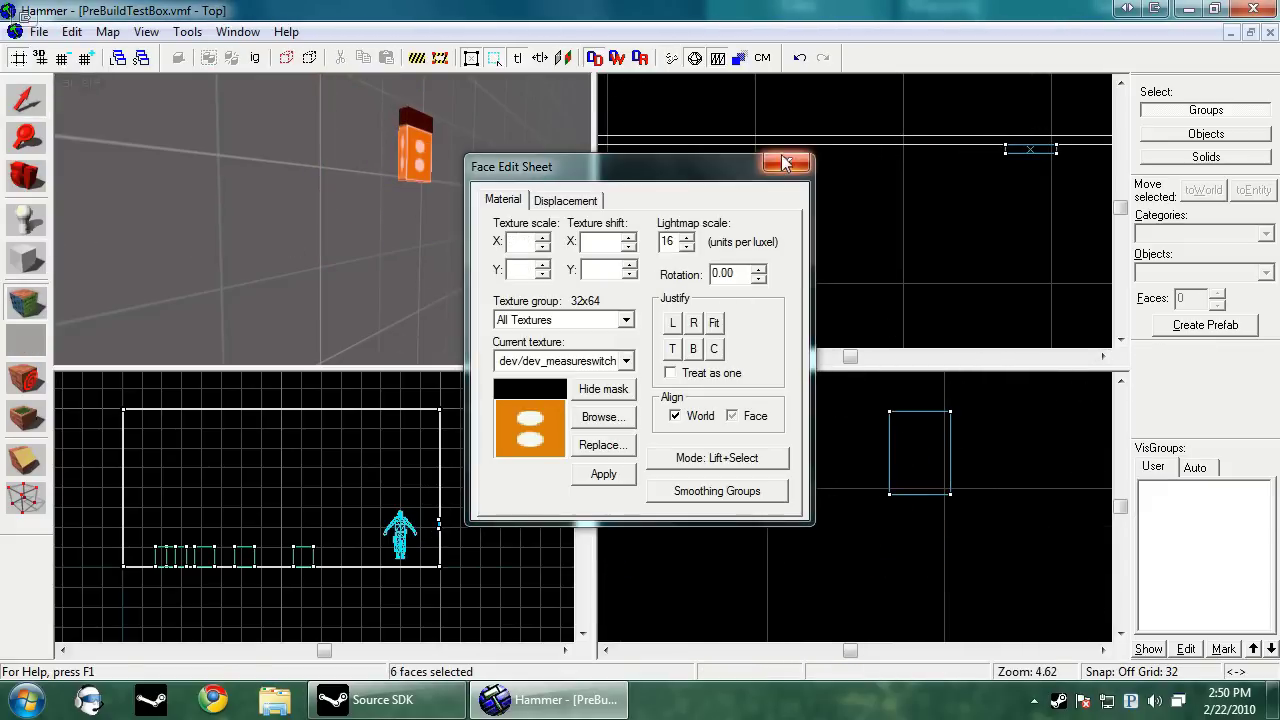
click(786, 162)
click(415, 170)
drag(918, 400, 926, 457)
click(981, 450)
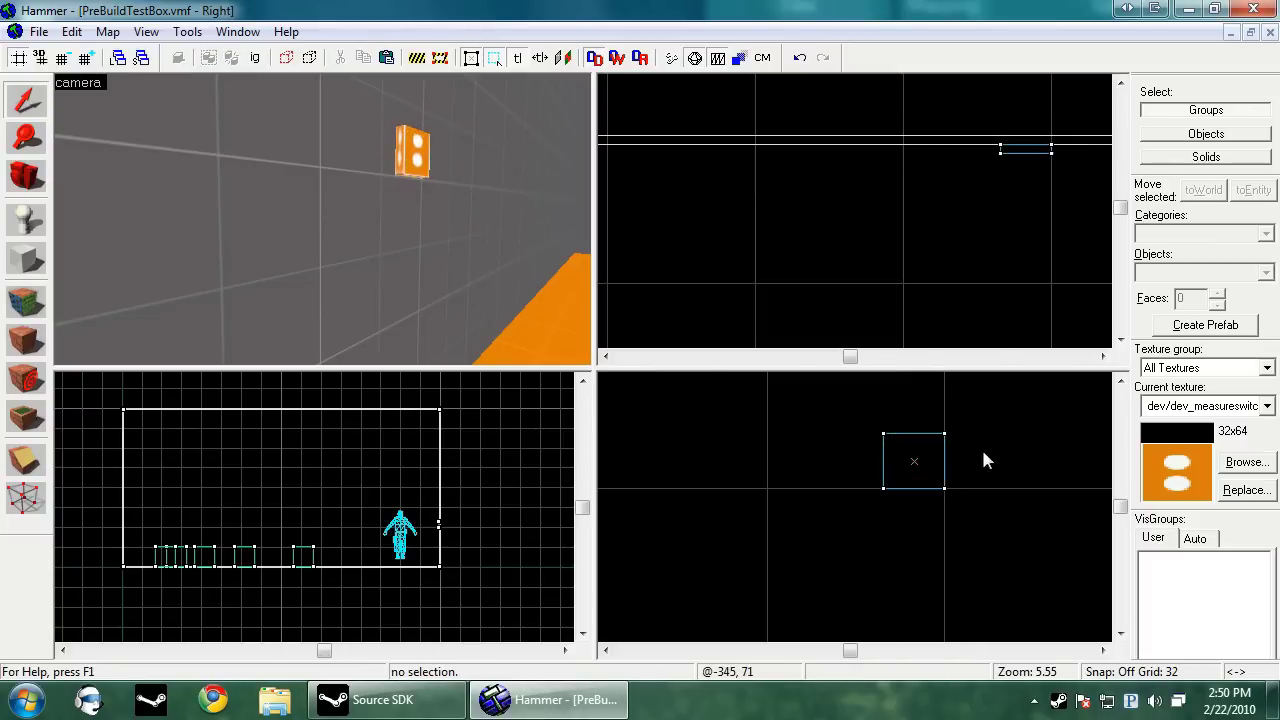
- Tie the switch block on the wall to a brush entity and set its class to func_button
key(z)
key(d)
click(301, 164)
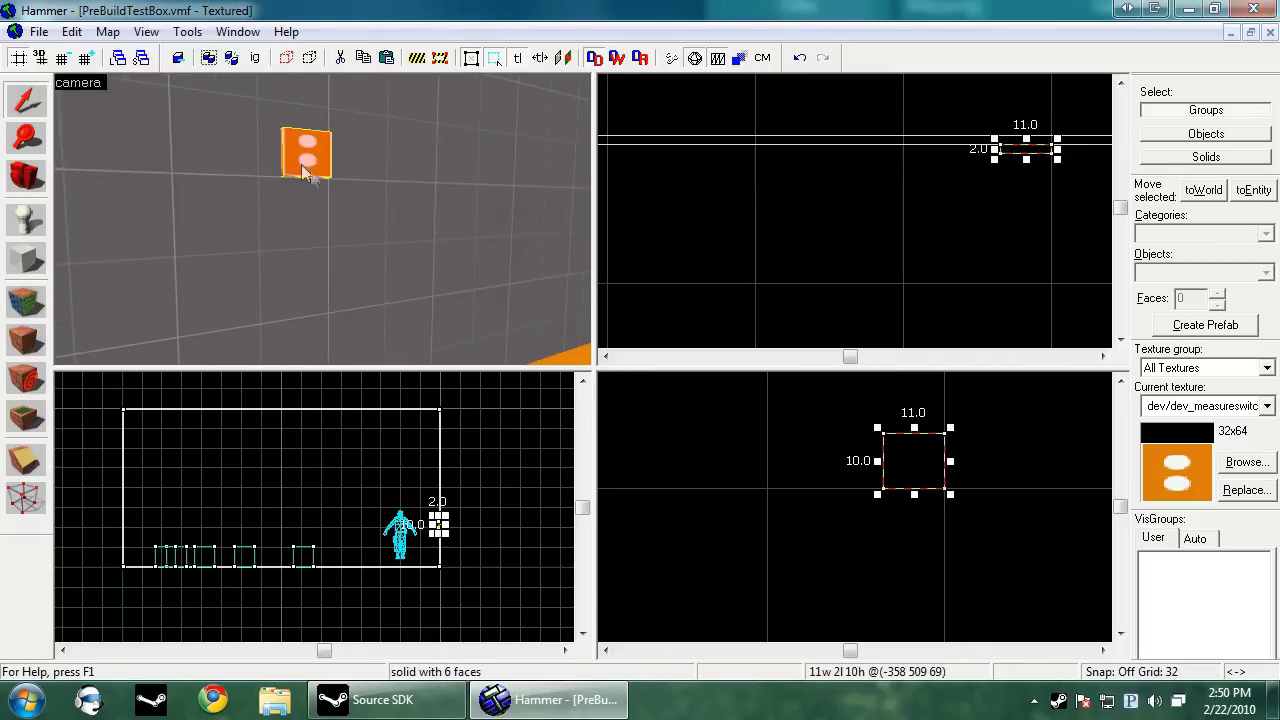
key(ctrl+t)
click(594, 194)
scroll(525, 246, up, 2)
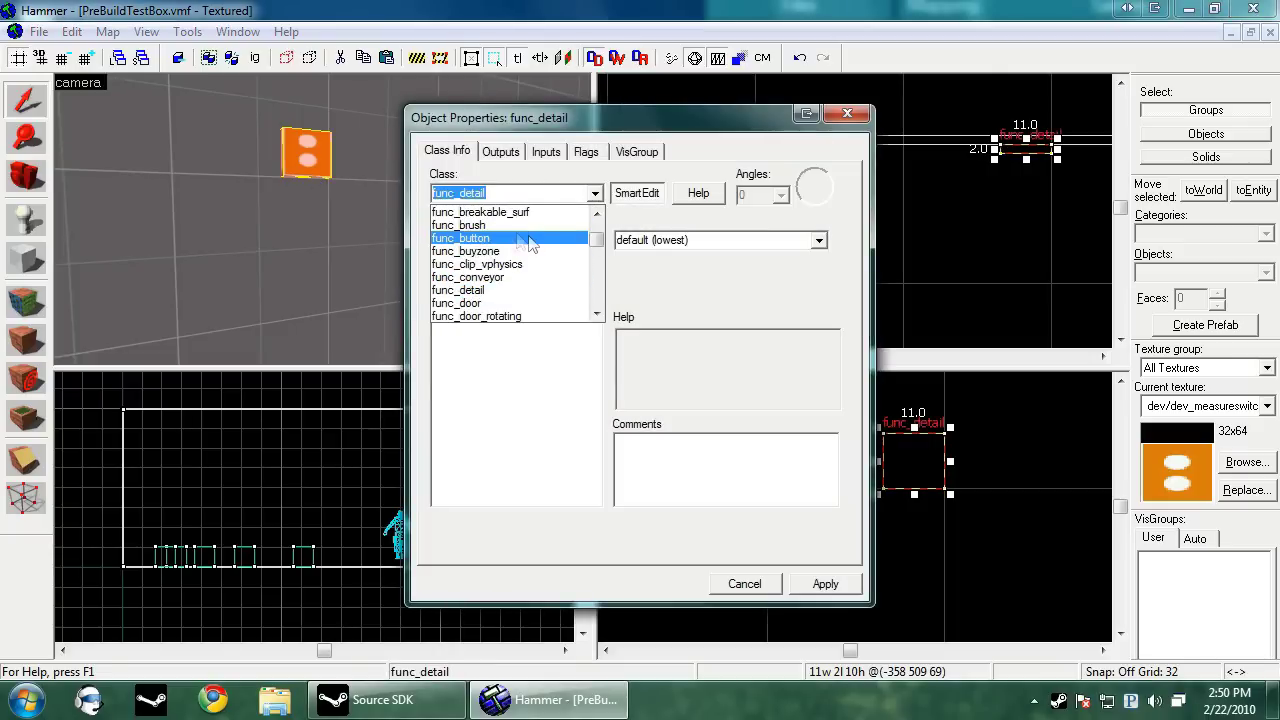
click(515, 246)
- Name the func_button entity Break_Button, apply the change, and clear the selection
click(666, 244)
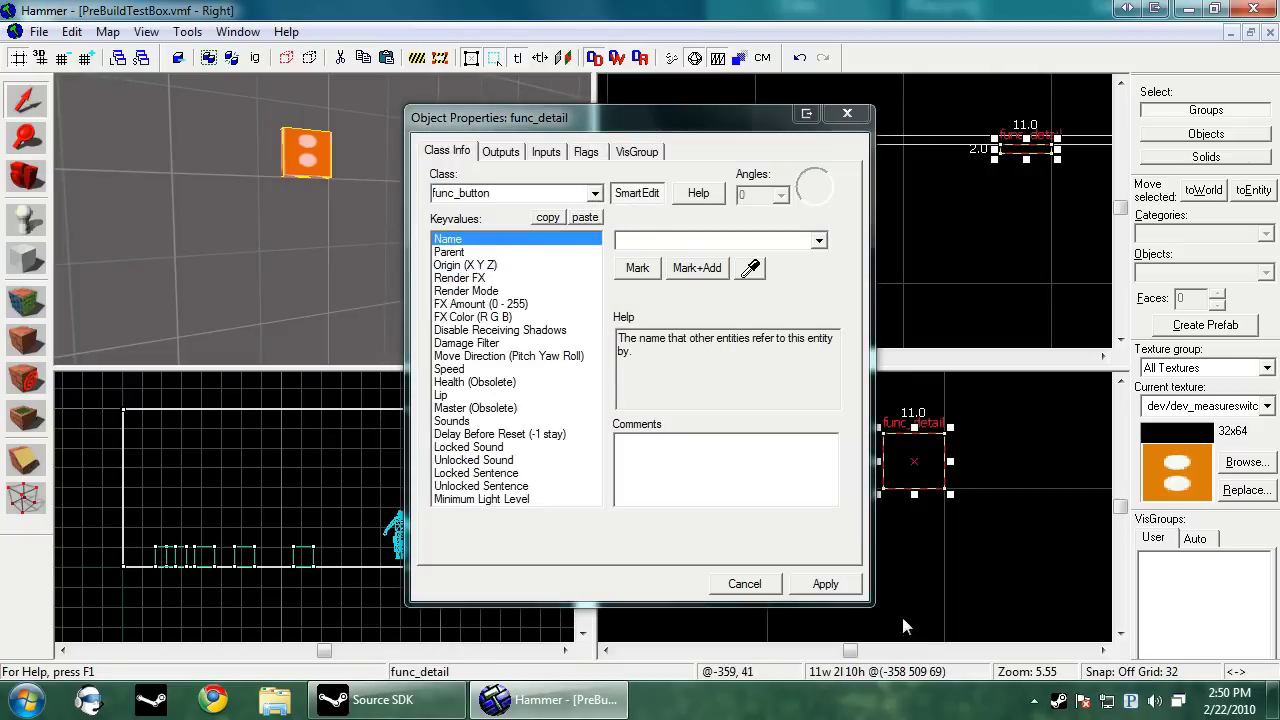
click(679, 243)
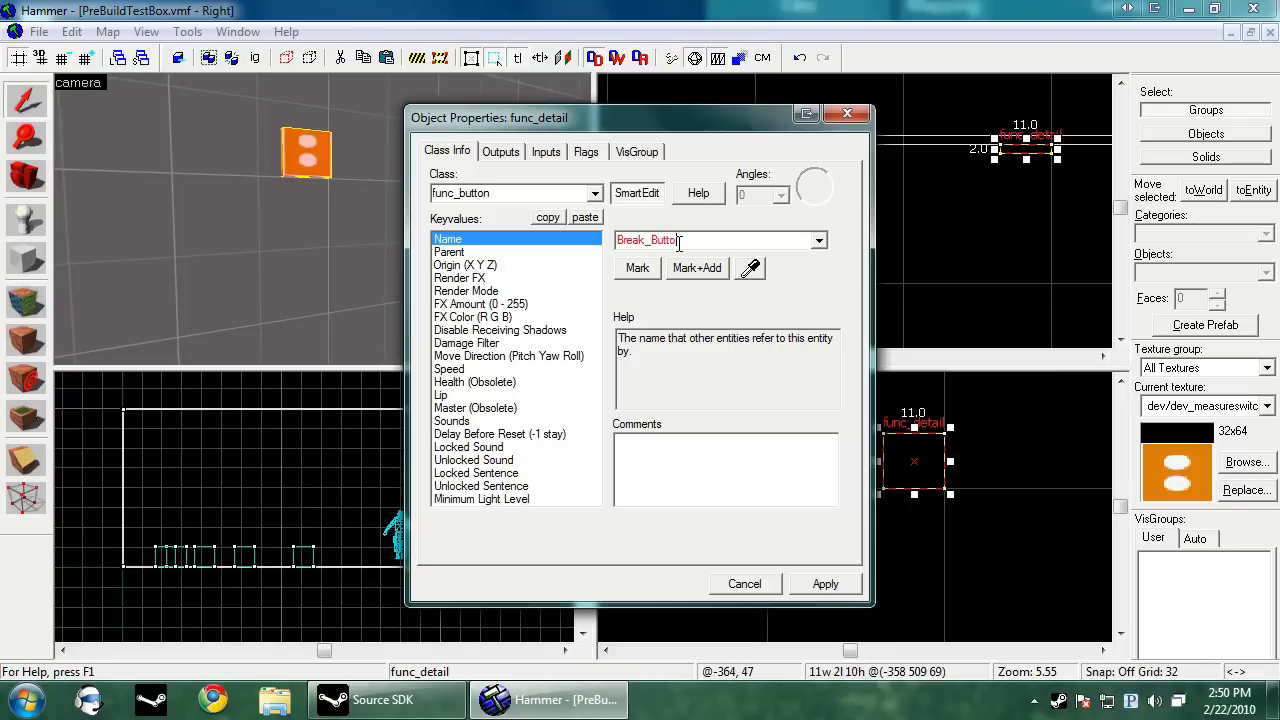
click(825, 583)
click(744, 583)
click(737, 460)
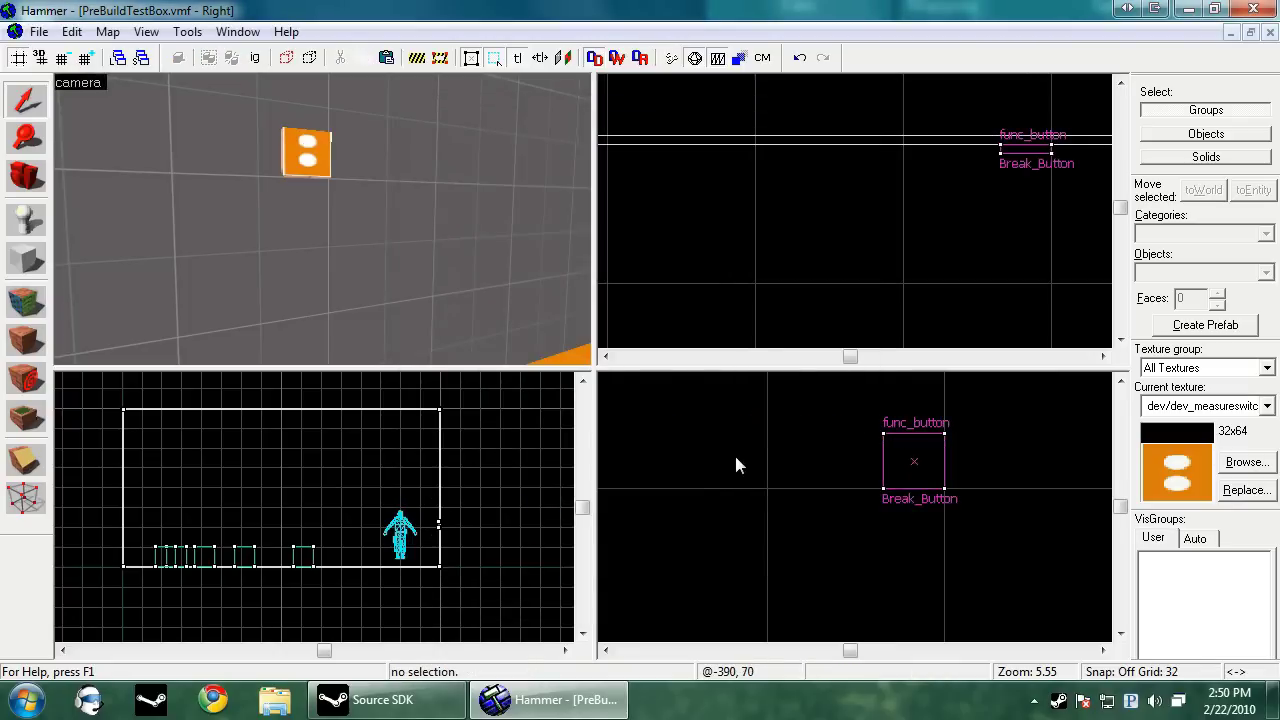
- Tie the crate nearest the player start to a func_breakable entity named Box_1 and apply the change
key(s)
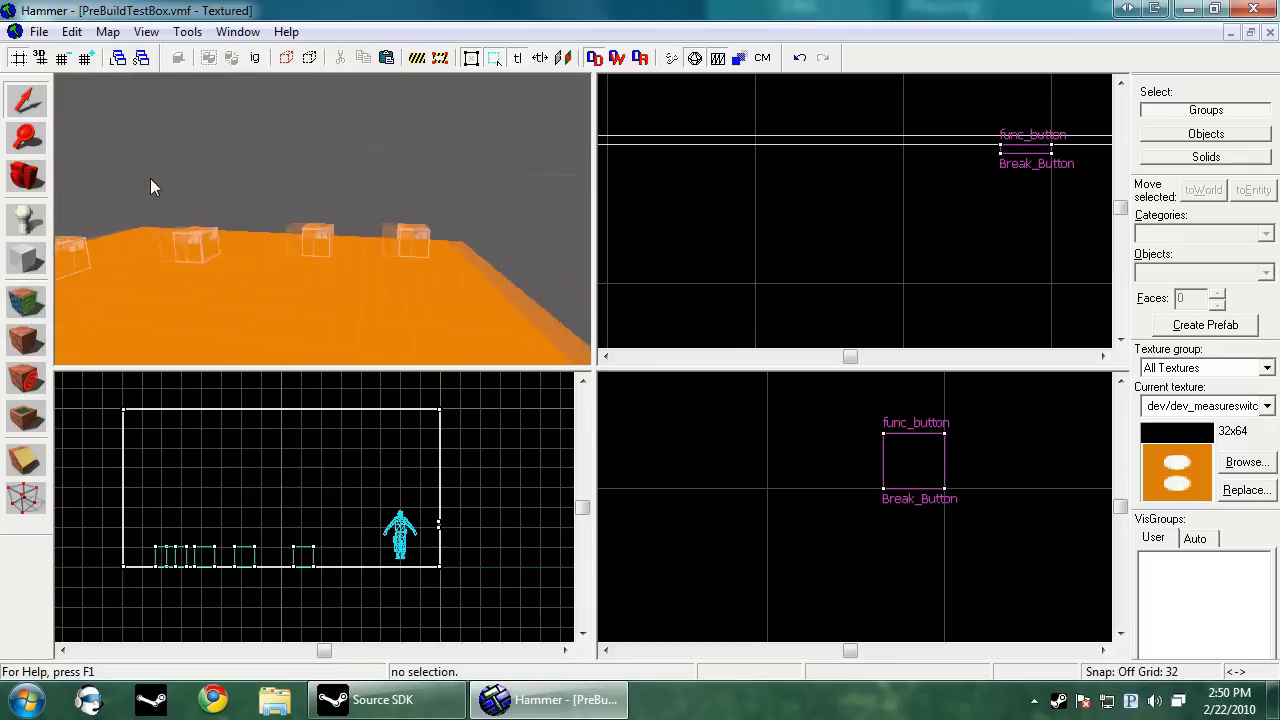
key(Down)
click(217, 228)
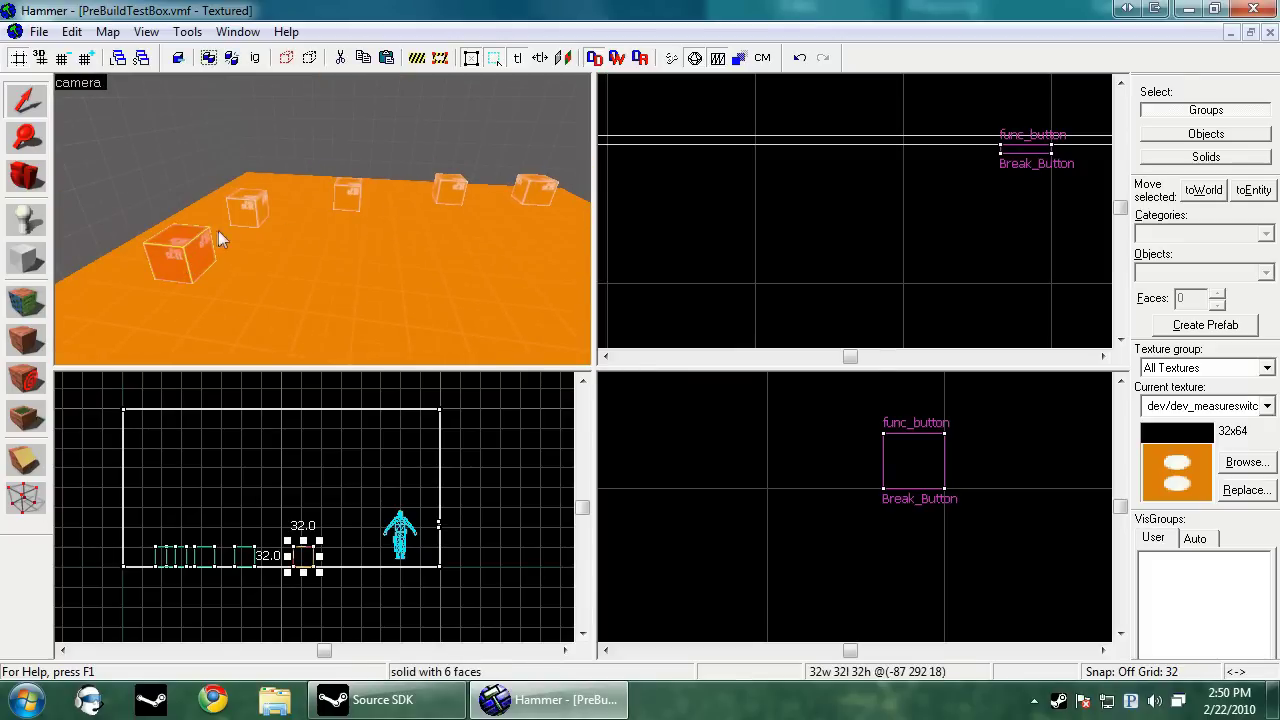
key(ctrl+t)
drag(512, 195, 463, 200)
text(b)
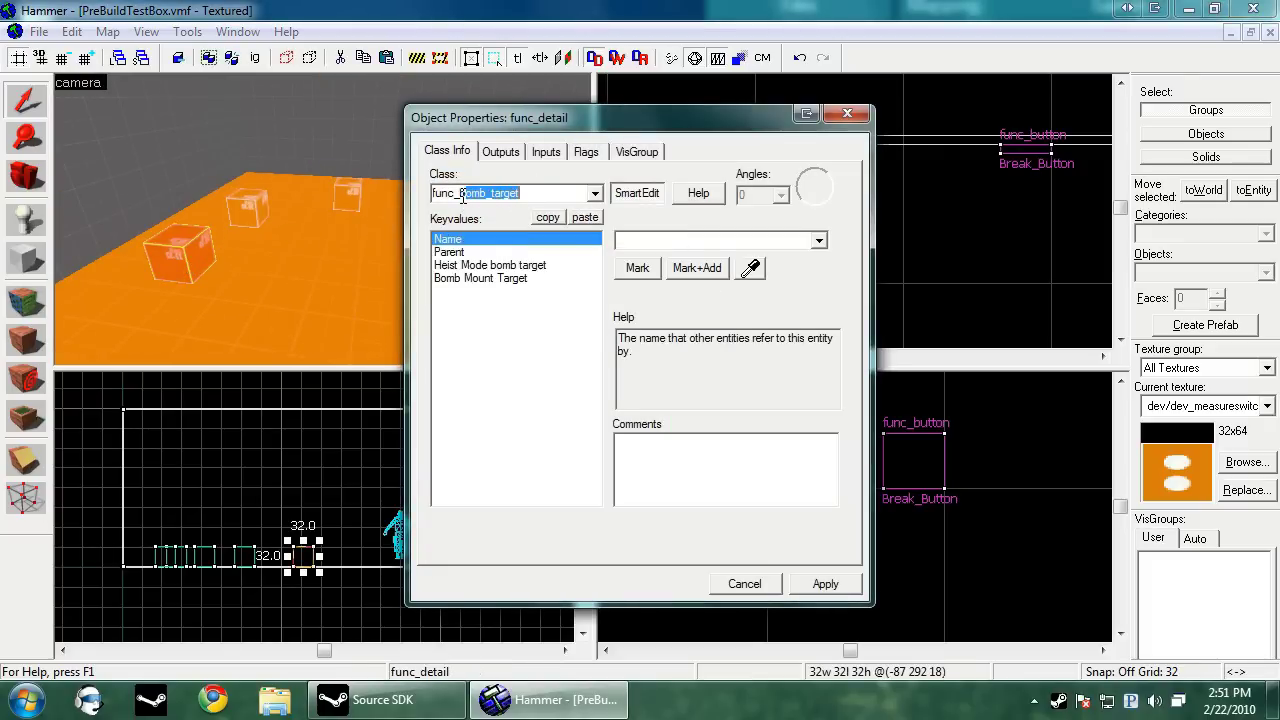
text(rea)
text(Box_1)
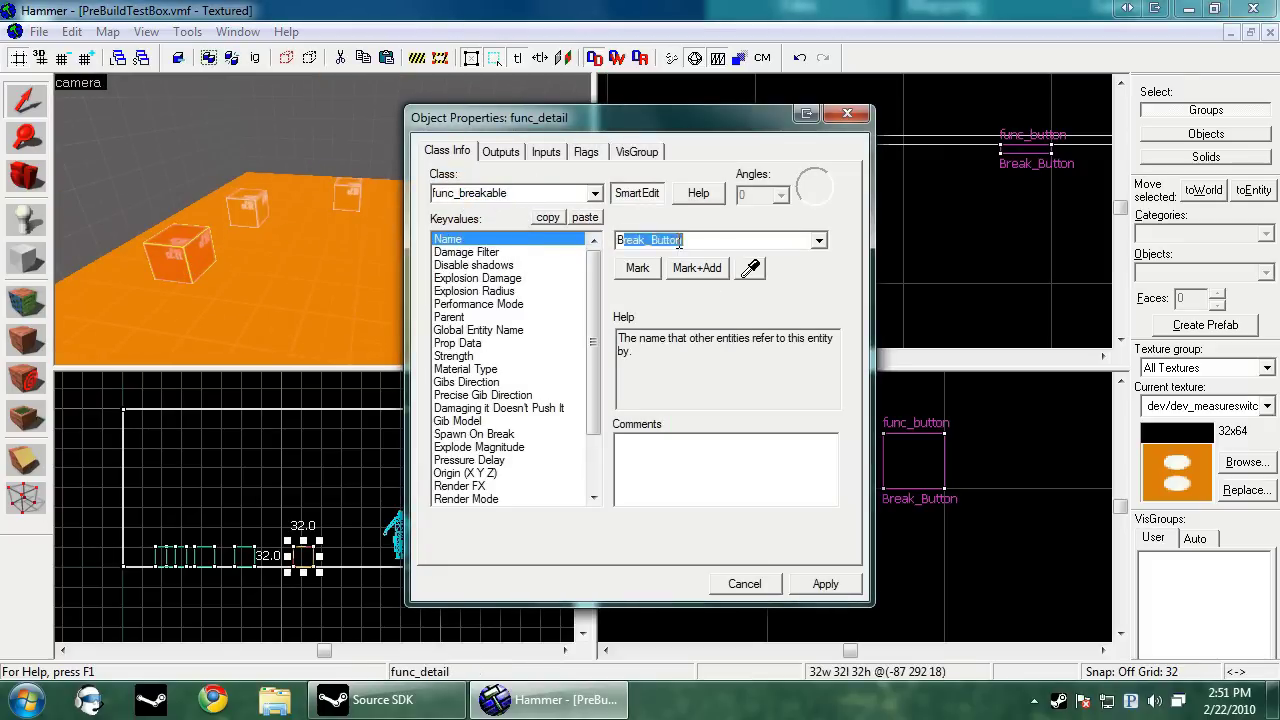
click(822, 587)
- Set the material type of Box_1 to CinderBlock
click(478, 345)
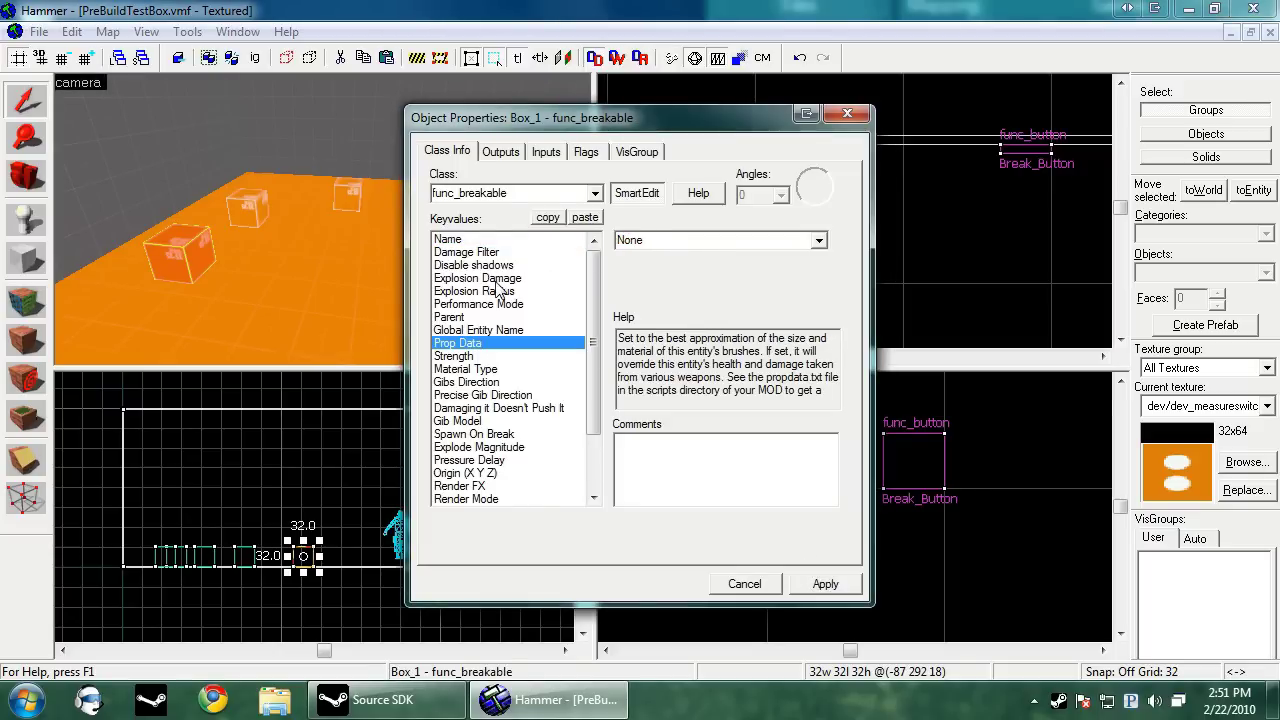
scroll(590, 310, down, 2)
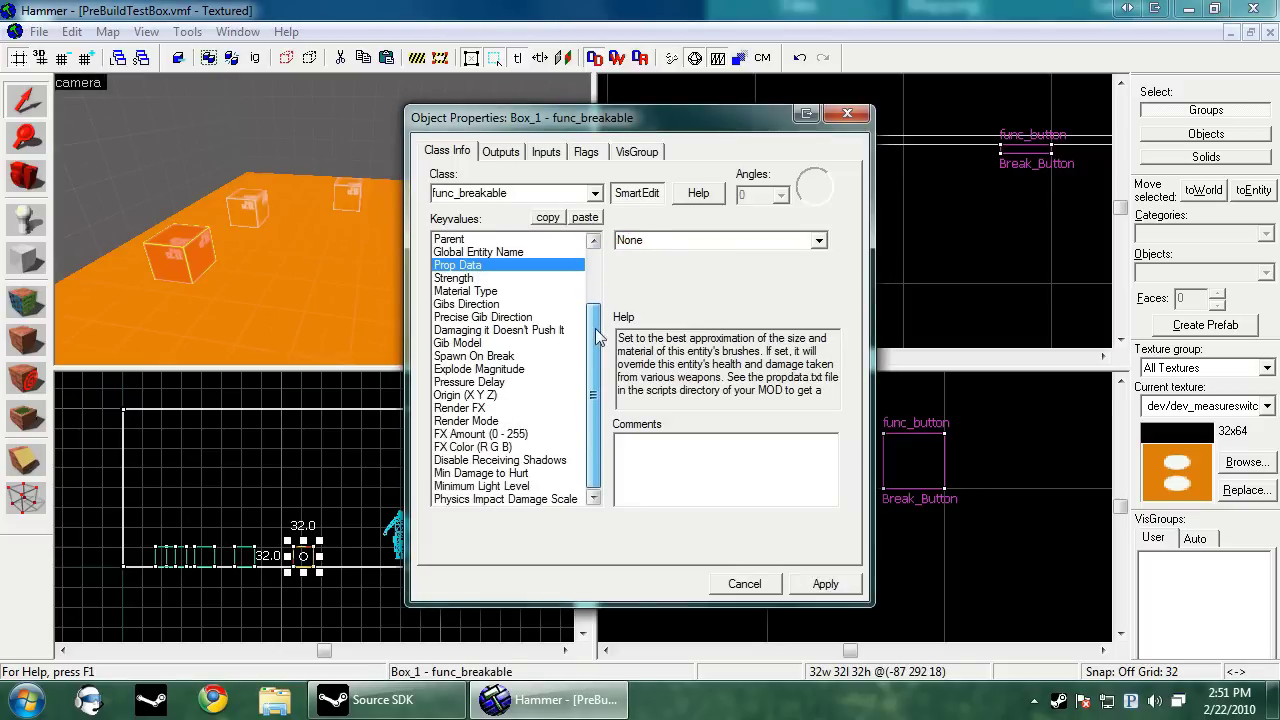
scroll(586, 351, up, 2)
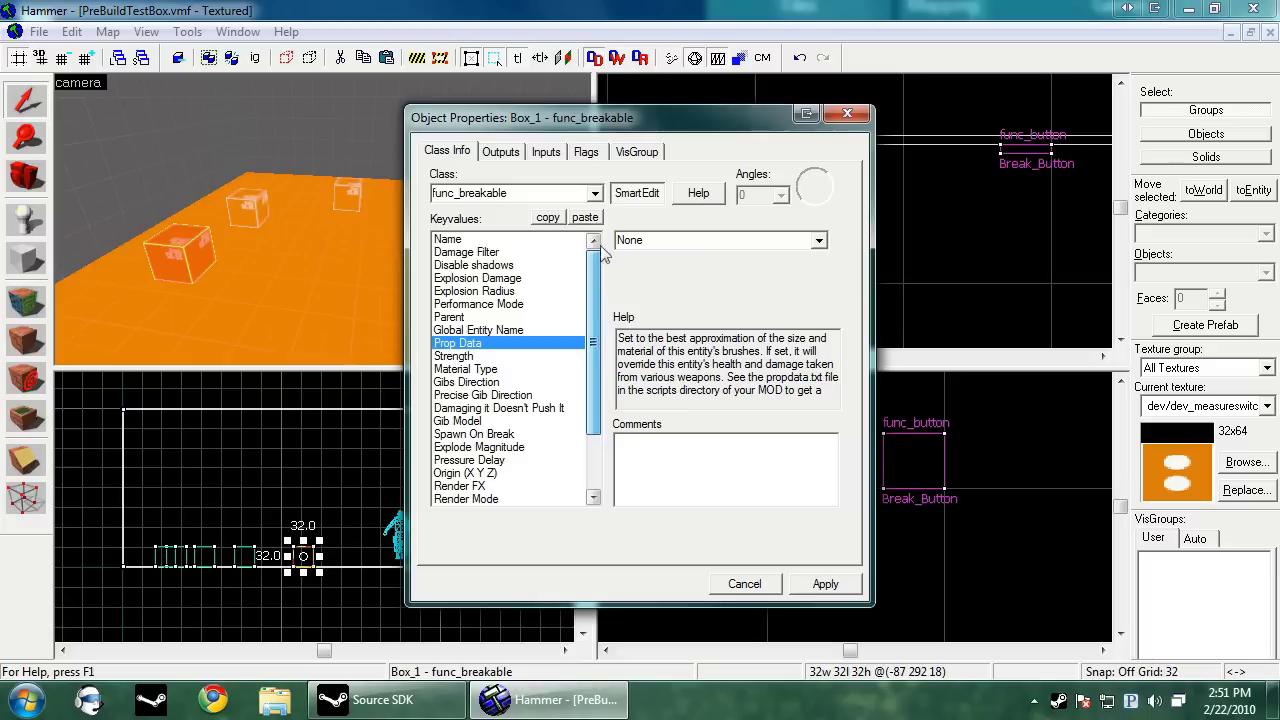
click(474, 317)
click(468, 265)
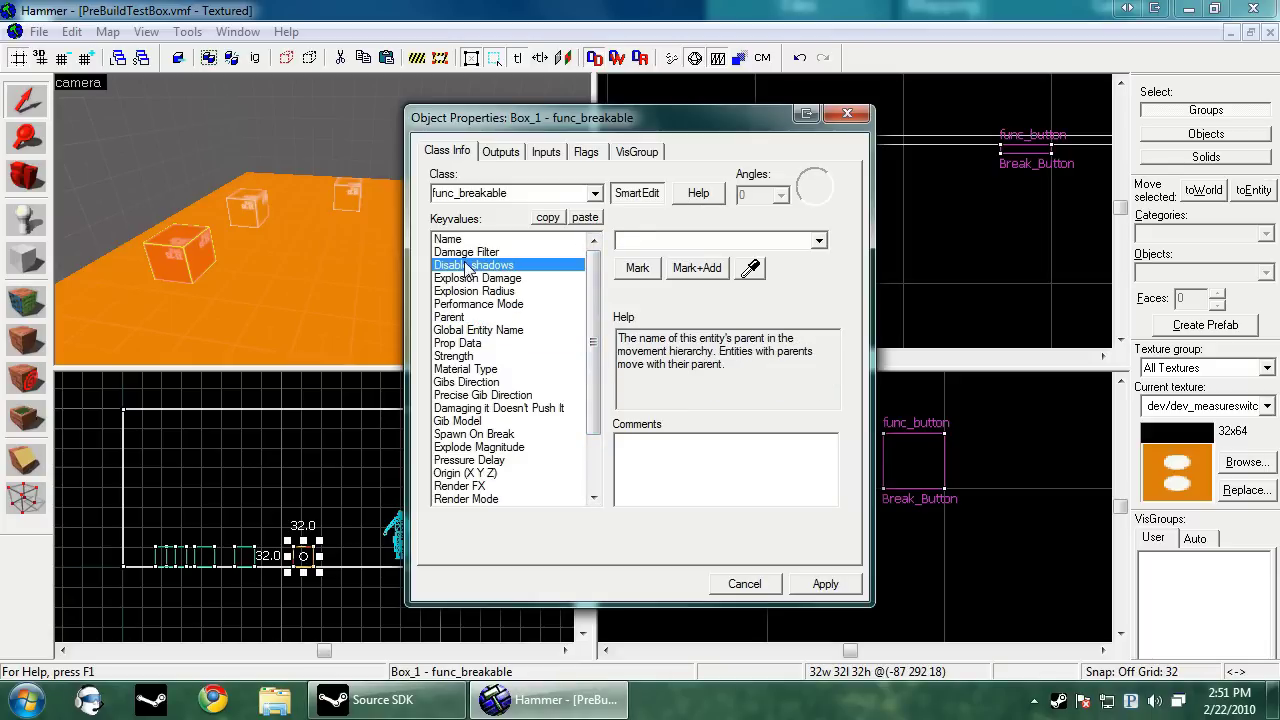
click(470, 369)
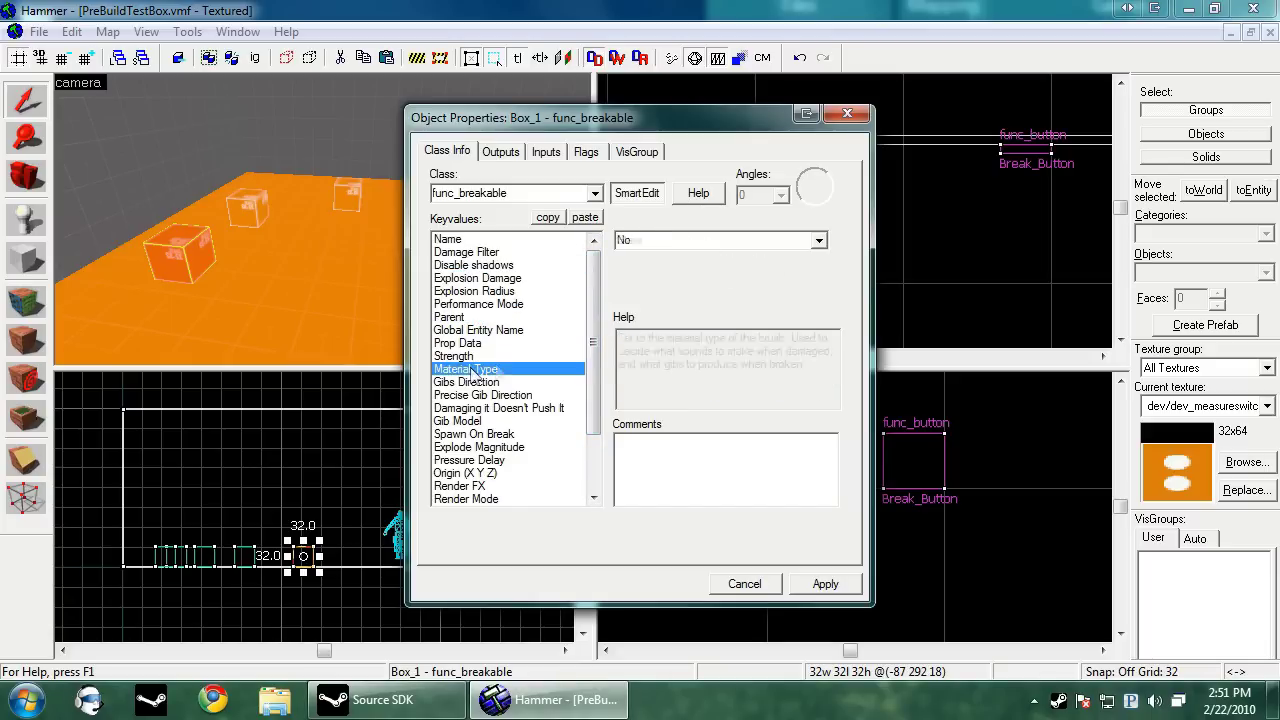
click(690, 240)
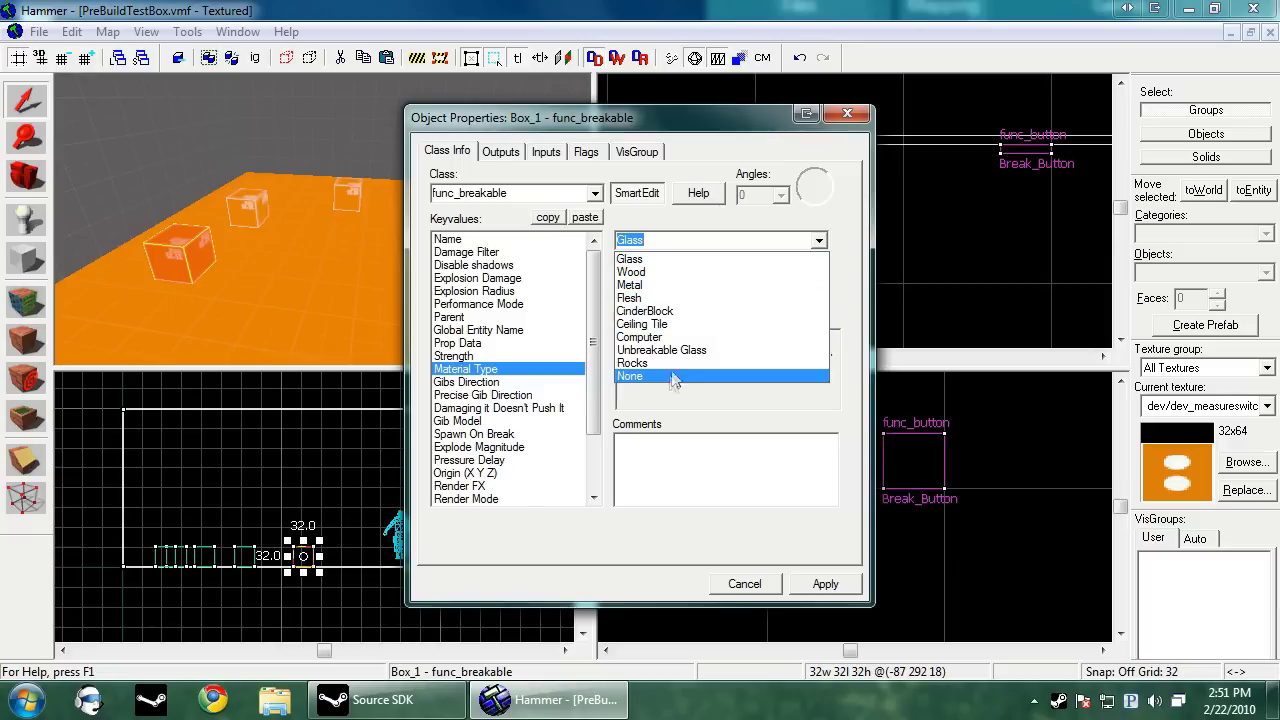
click(677, 312)
- Set the strength of Box_1 to 50 and apply the change
drag(596, 336, 600, 441)
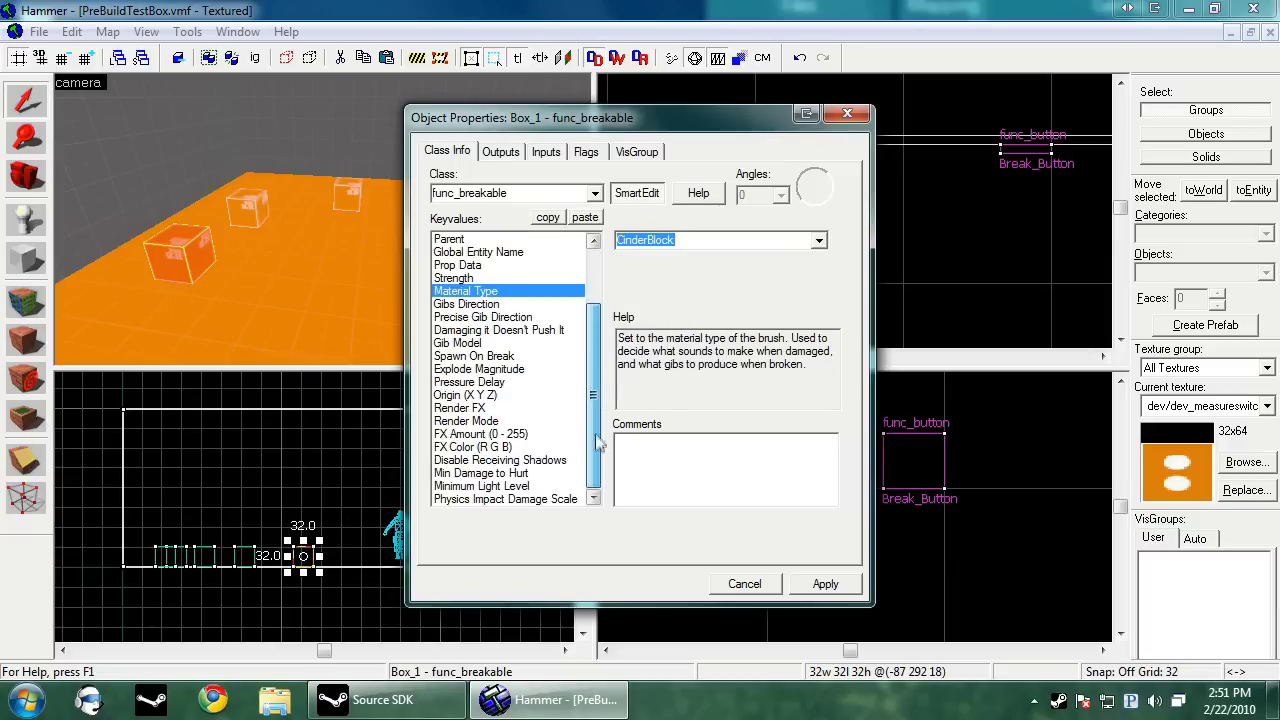
click(474, 278)
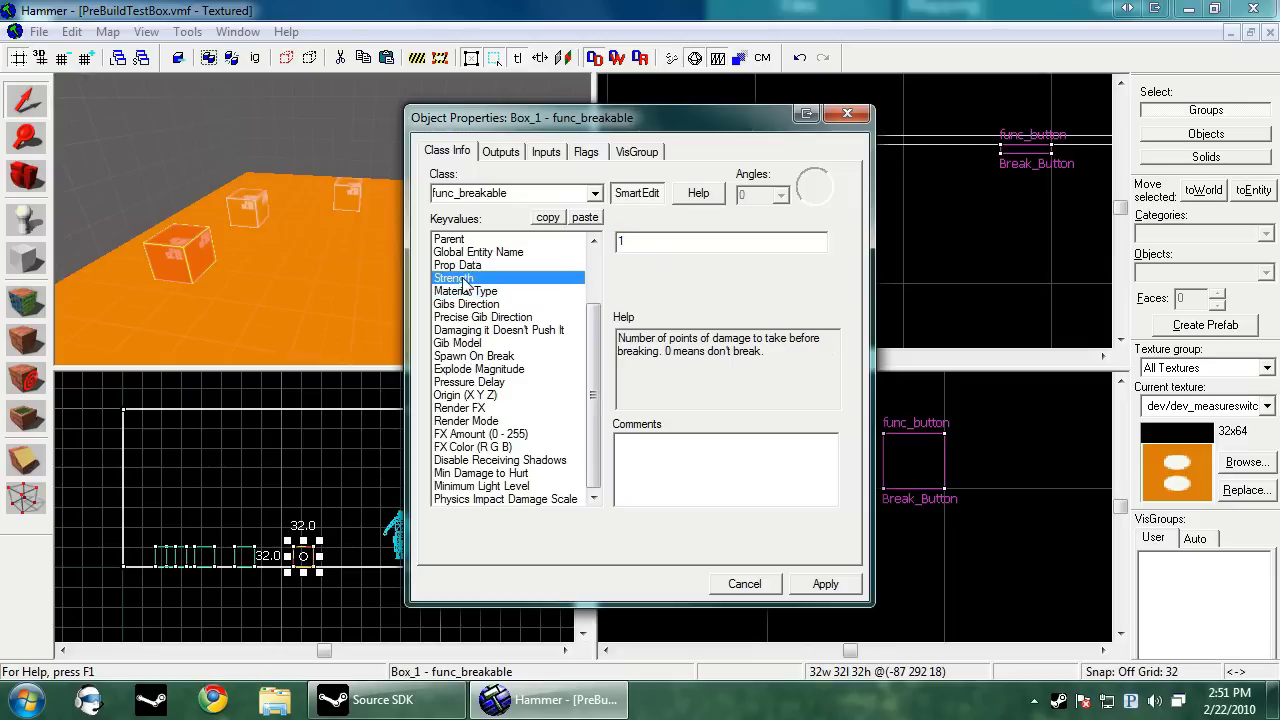
drag(596, 372, 596, 290)
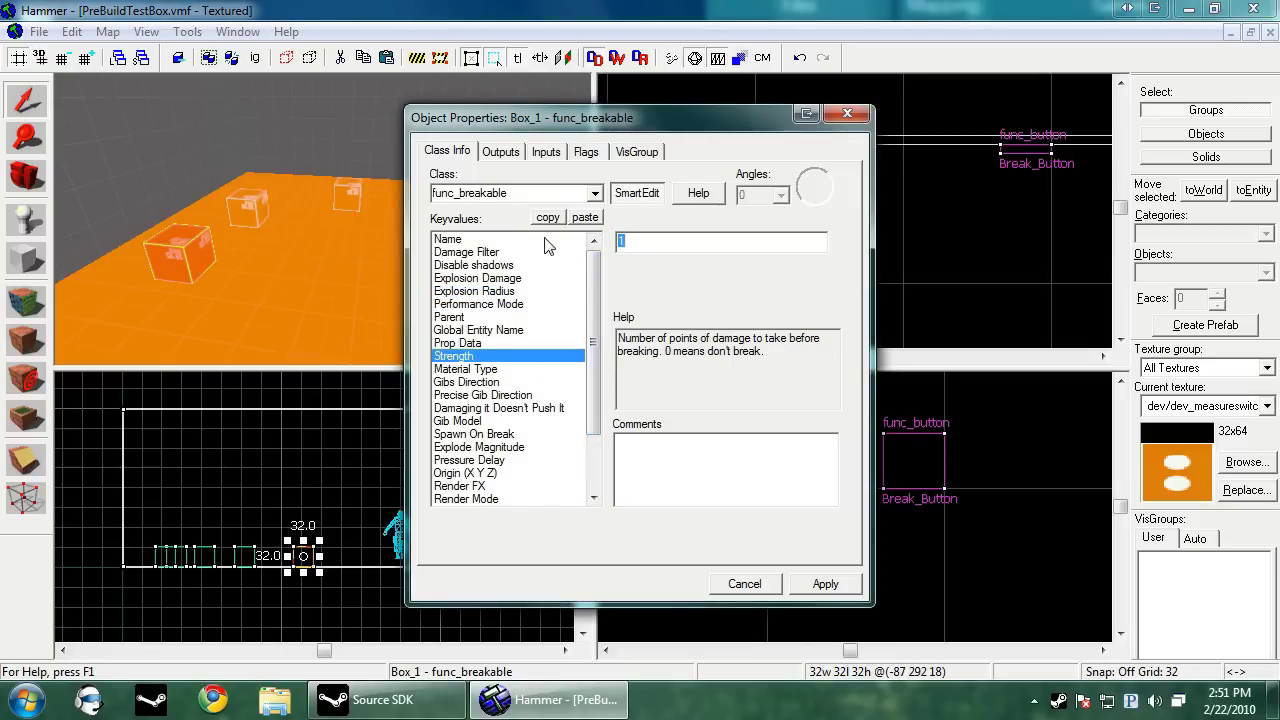
text(50)
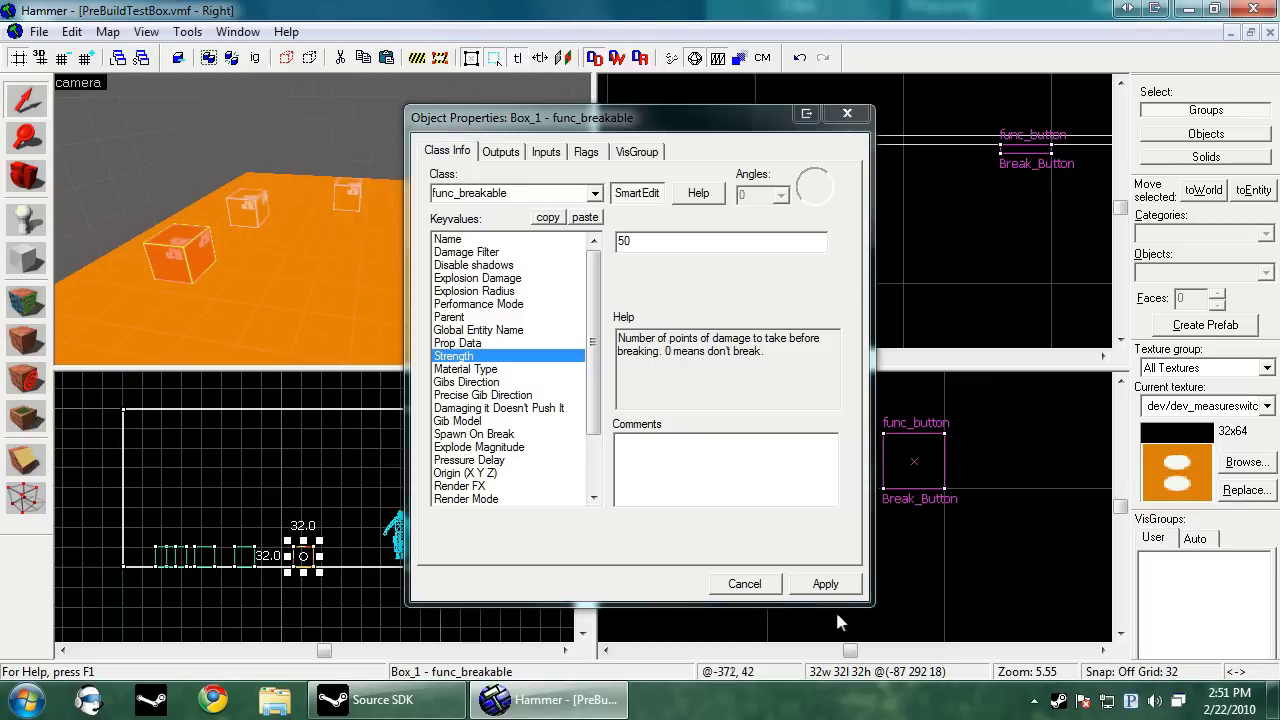
click(825, 584)
- Review the Gibs Direction and Min Damage to Hurt keyvalues of Box_1 and read the func_breakable entity help
drag(594, 343, 594, 402)
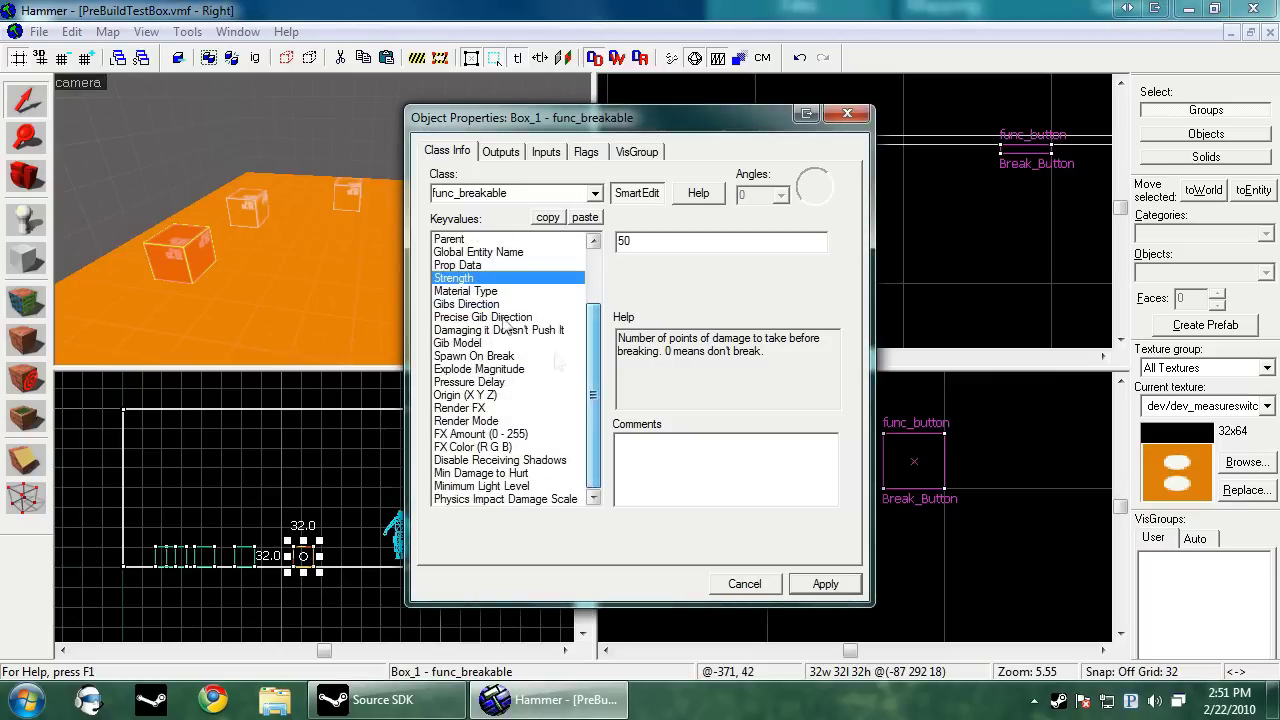
click(568, 304)
click(470, 475)
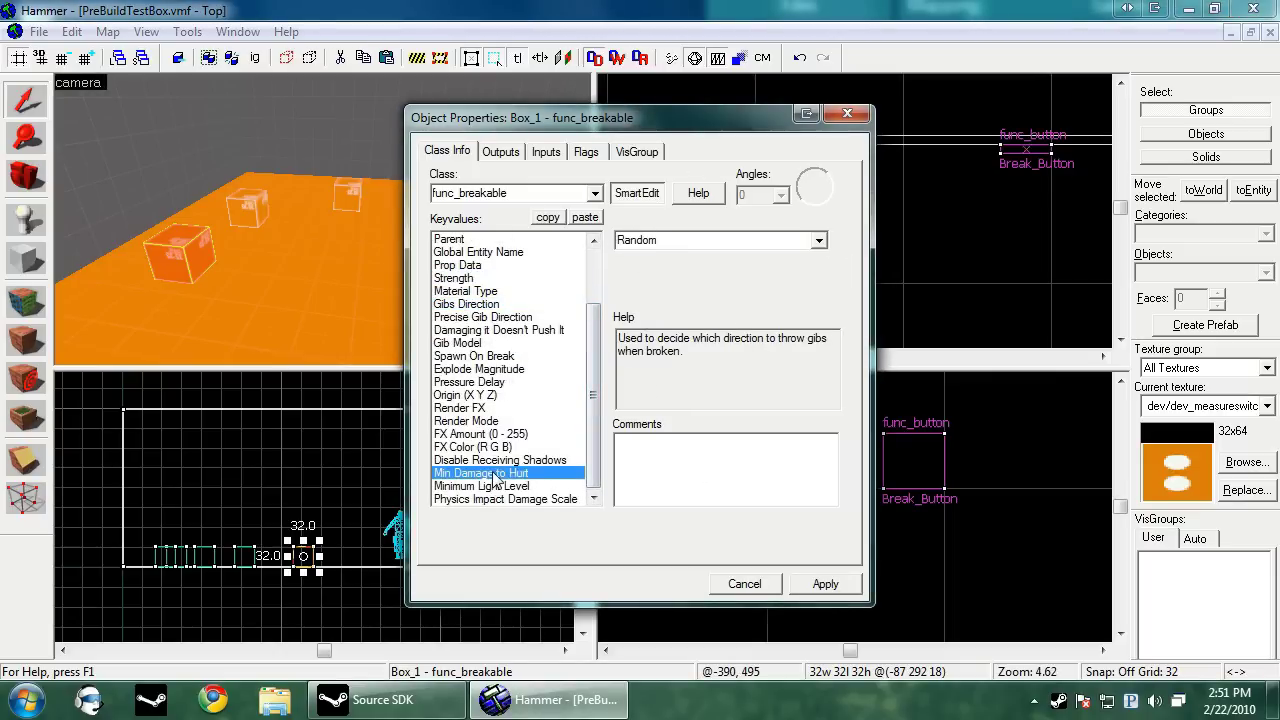
drag(597, 410, 597, 350)
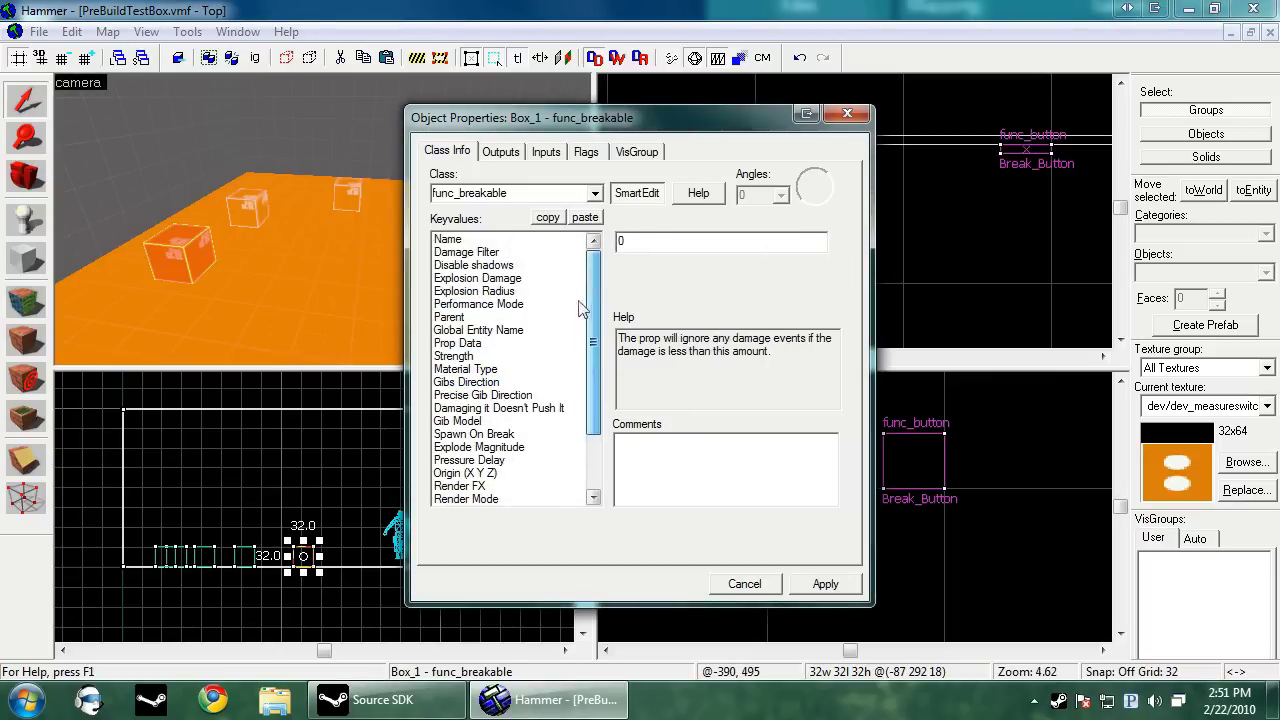
click(698, 193)
drag(404, 121, 374, 309)
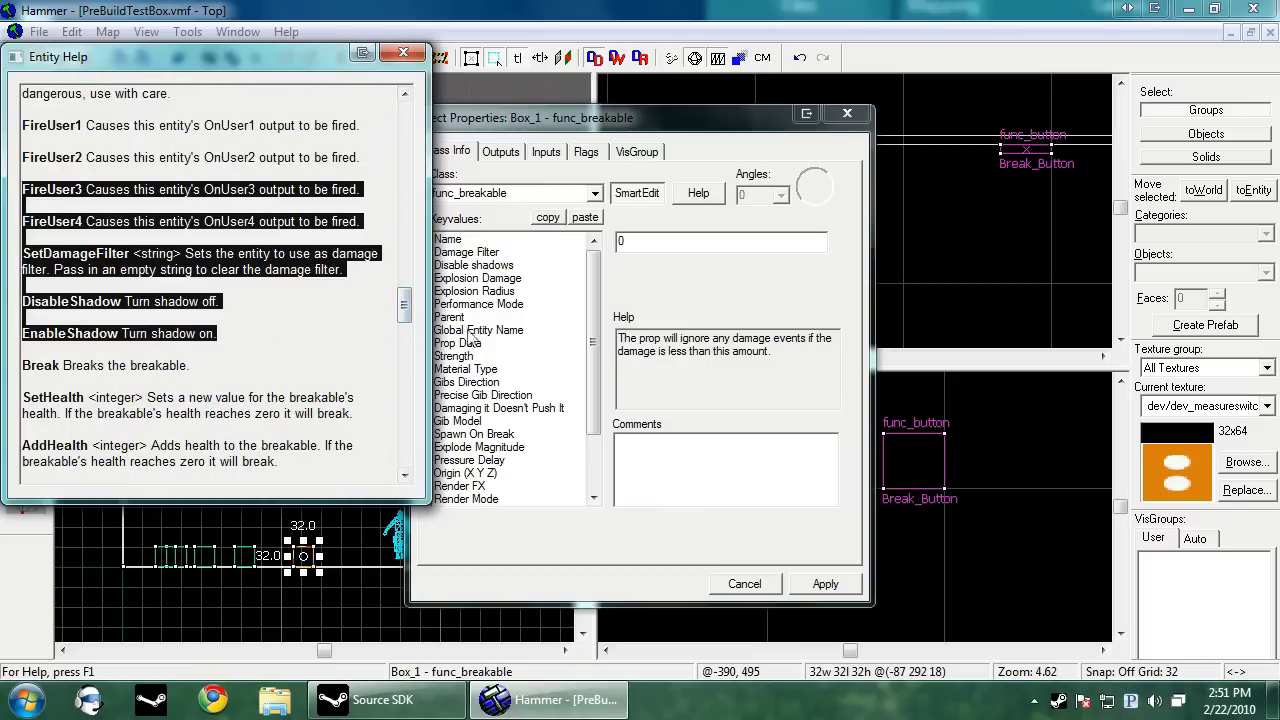
drag(404, 303, 404, 105)
click(403, 52)
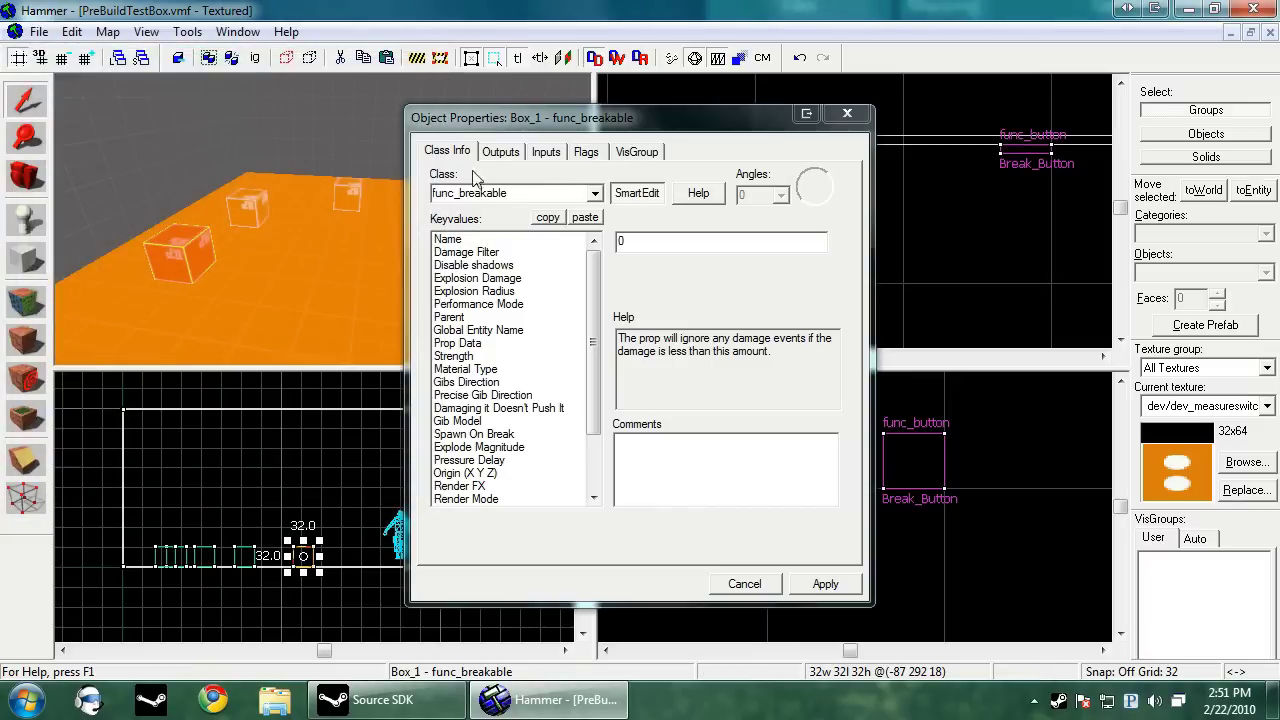
- Enable the Only Break on Trigger flag for Box_1 and apply the change
click(587, 152)
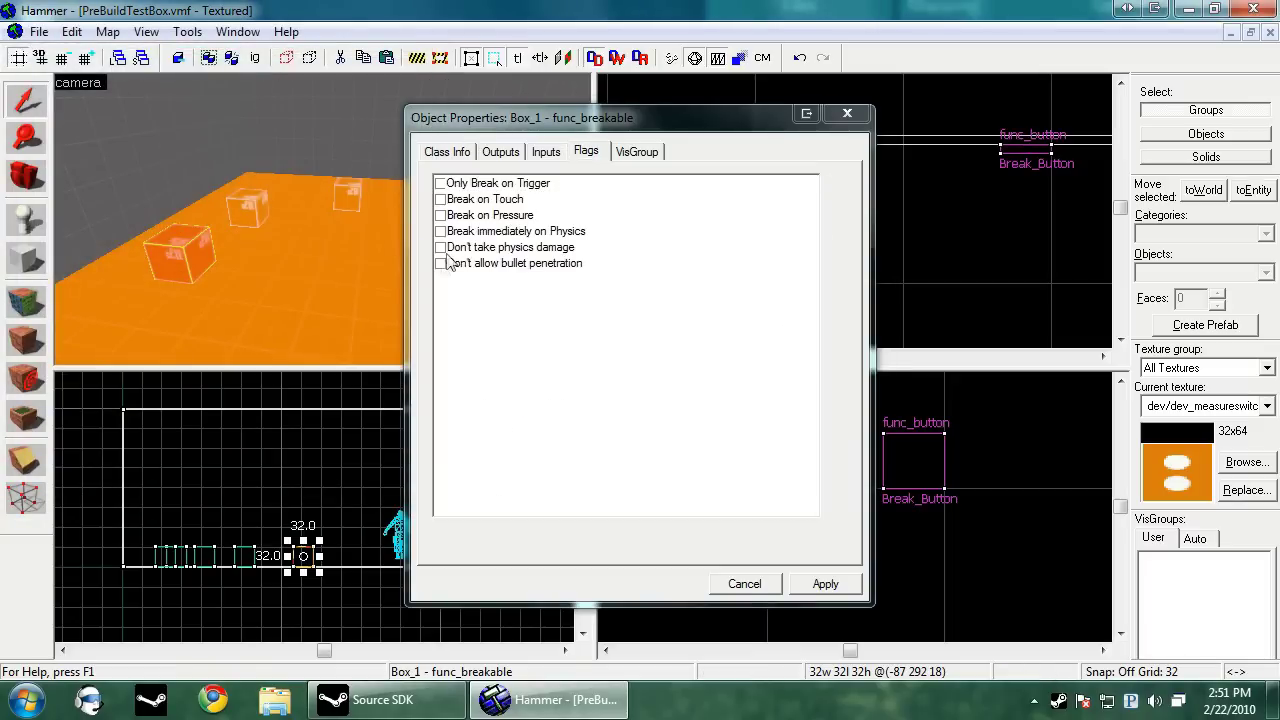
click(453, 185)
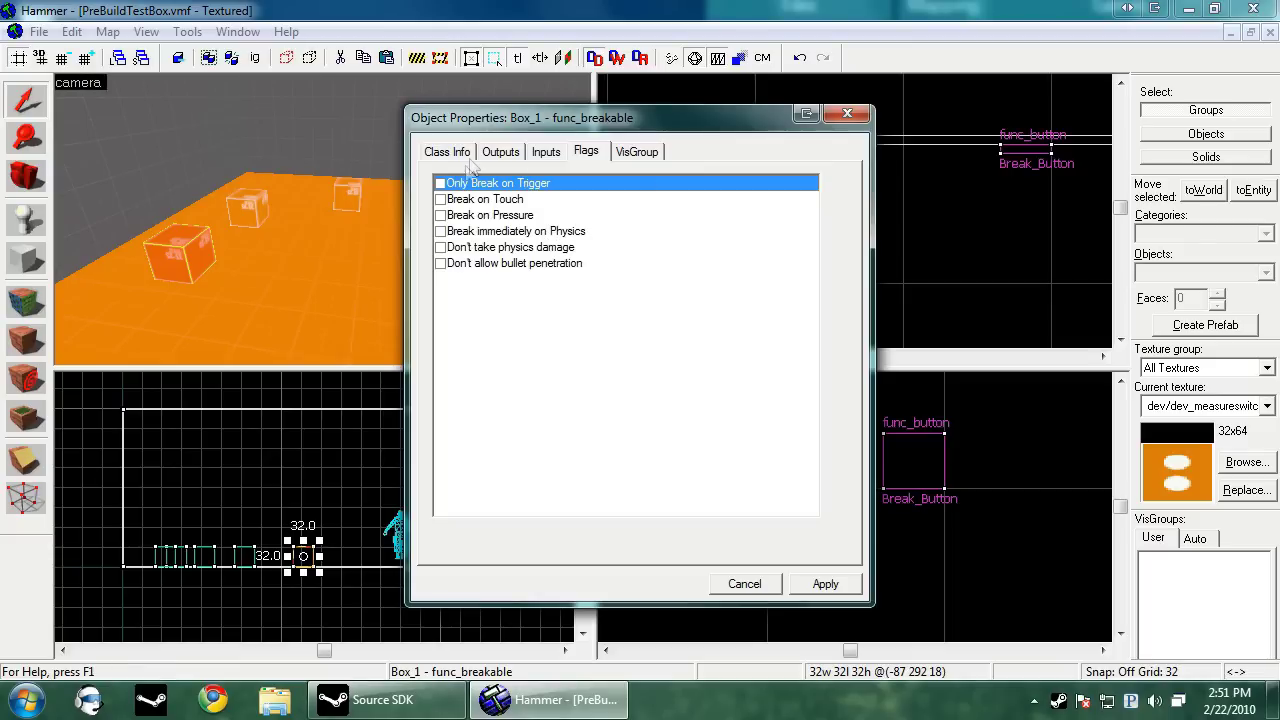
click(440, 183)
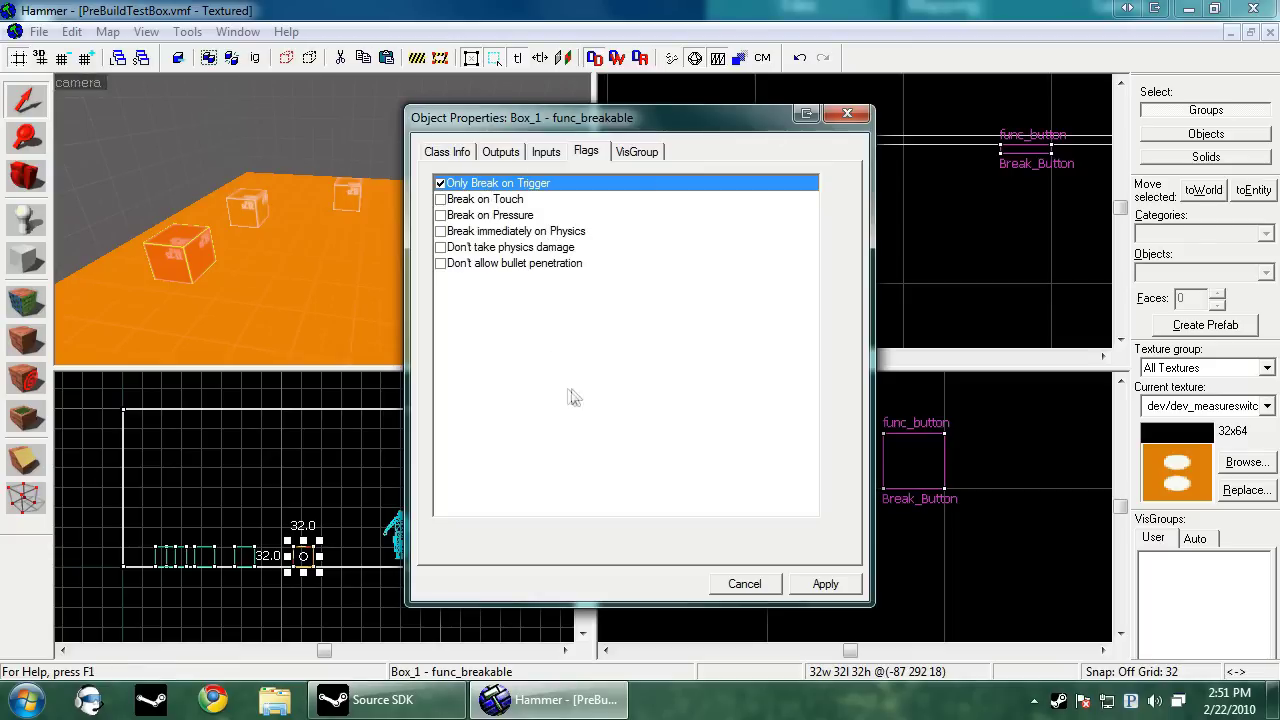
click(823, 585)
- Copy the keyvalues of Box_1 for reuse on the other crates
click(449, 152)
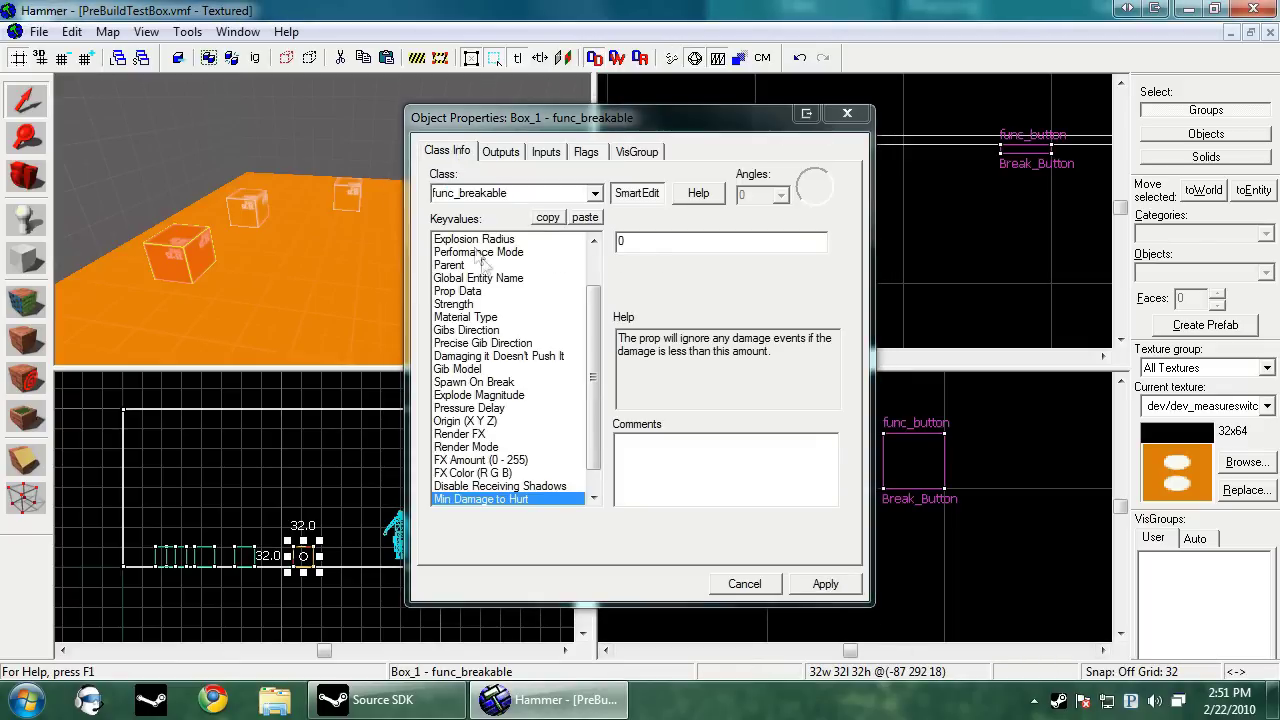
click(492, 292)
scroll(493, 294, up, 2)
click(481, 240)
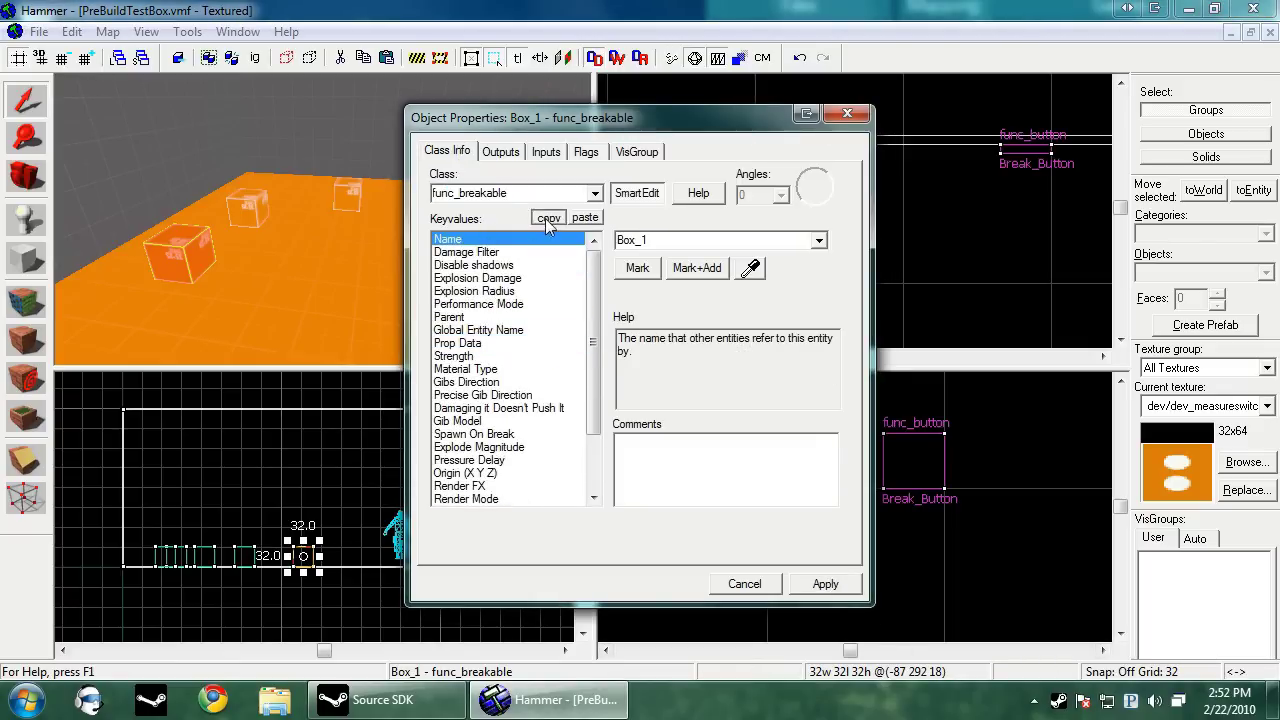
- Tie the second crate in the row to a brush entity, paste the copied keyvalues, and name it Box_2
click(240, 215)
key(ctrl+t)
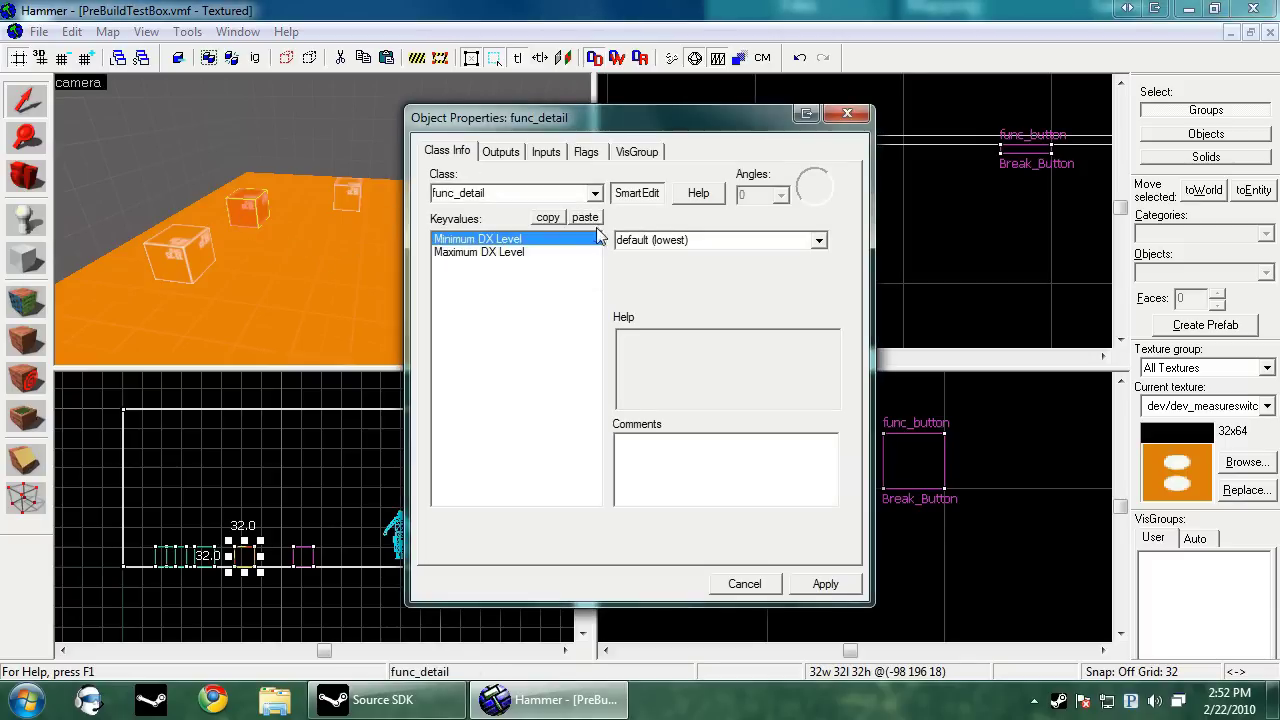
click(592, 219)
click(718, 242)
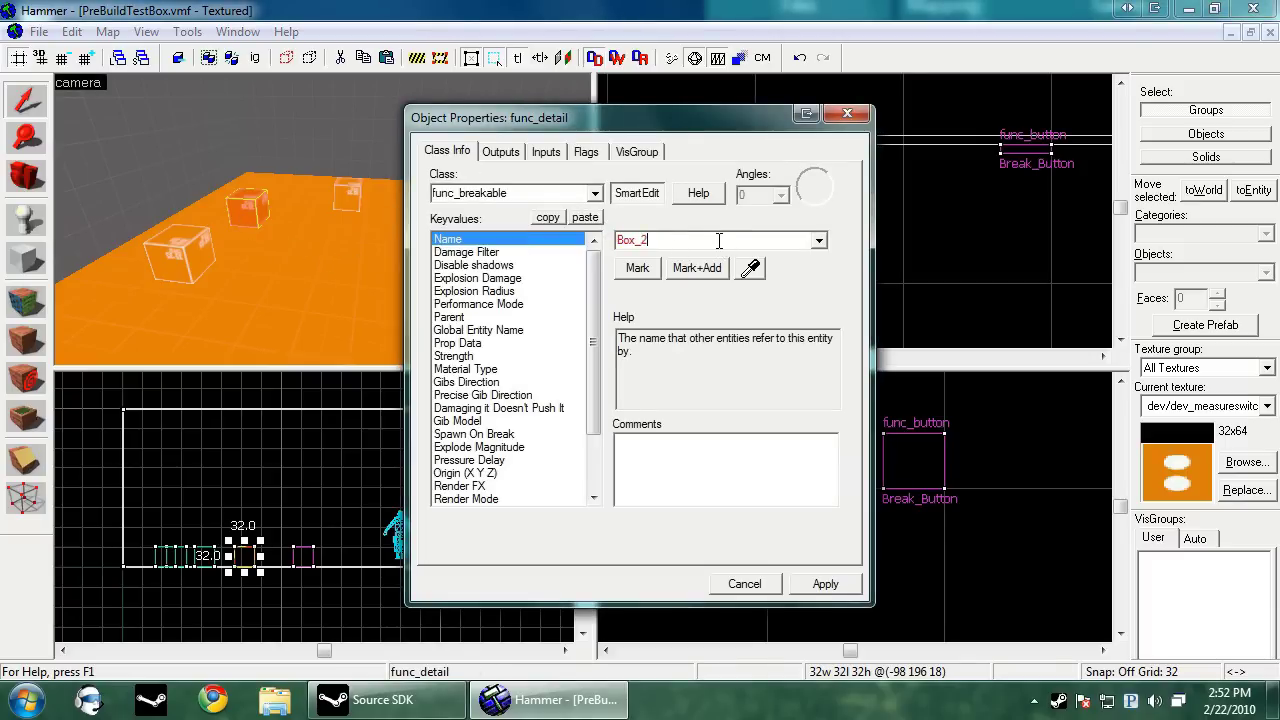
- Tie the third crate to a brush entity, paste the copied keyvalues, name it Box_3, and apply
click(352, 197)
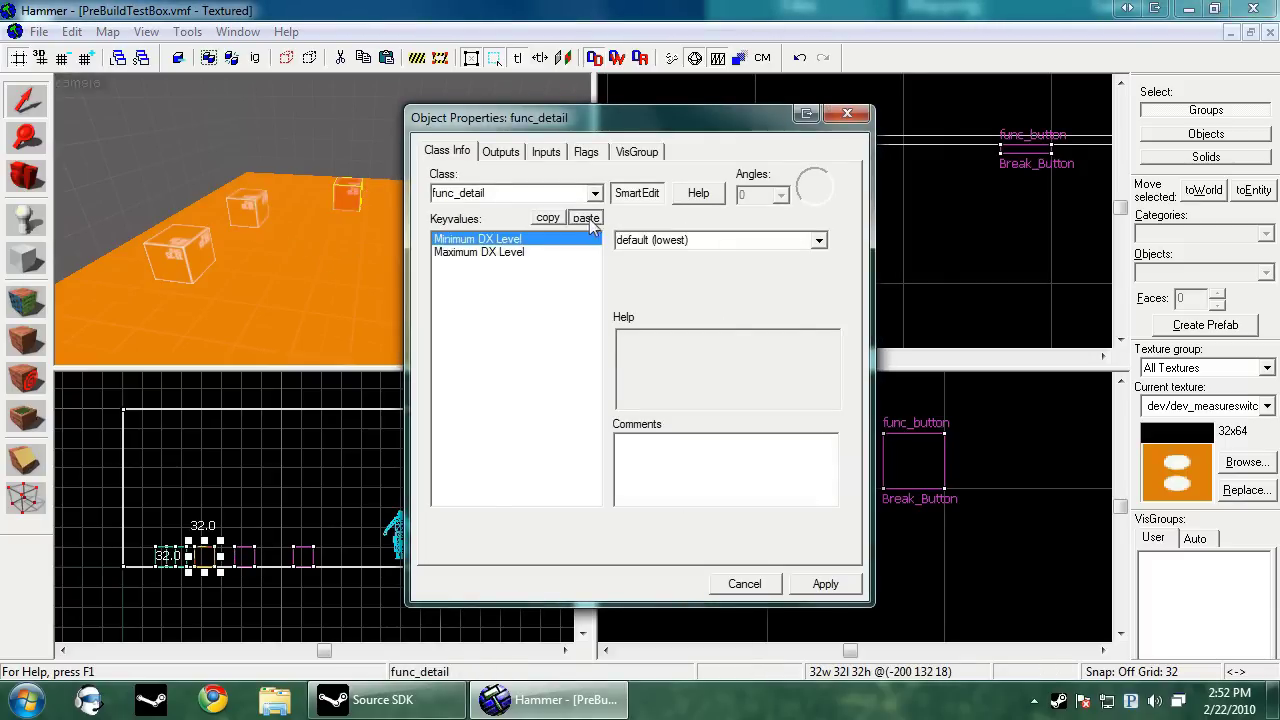
click(586, 218)
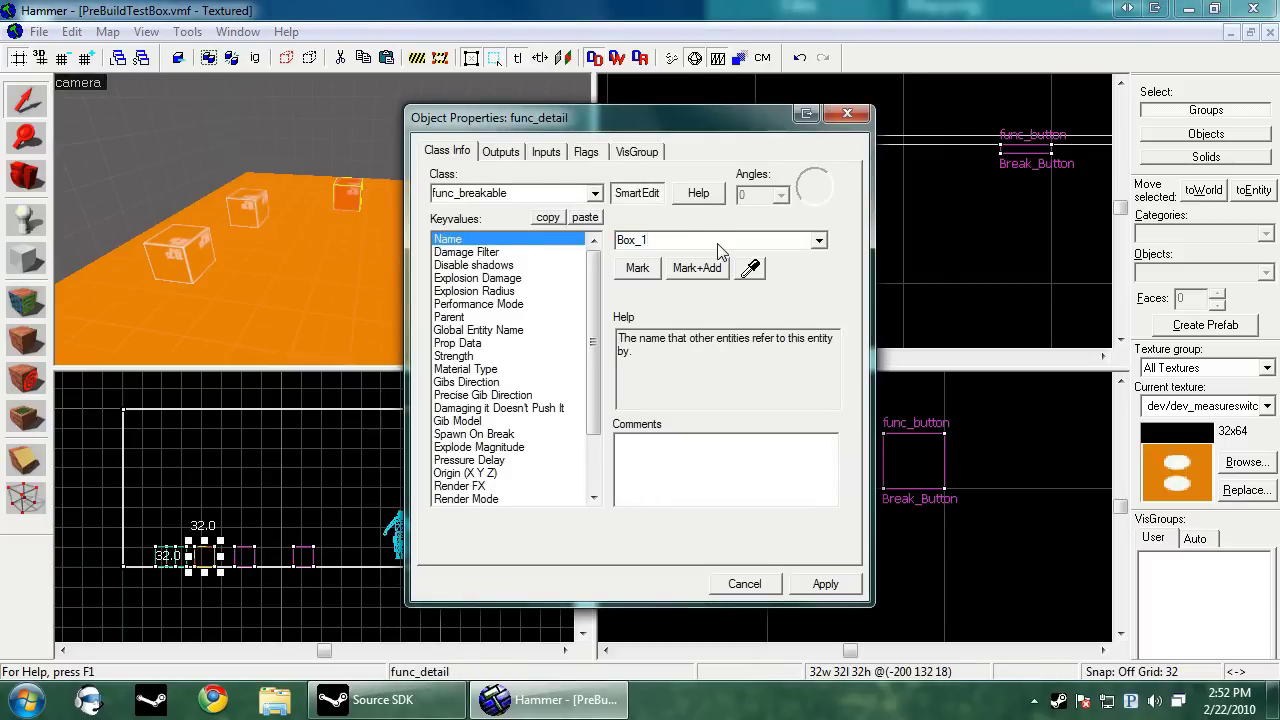
click(854, 583)
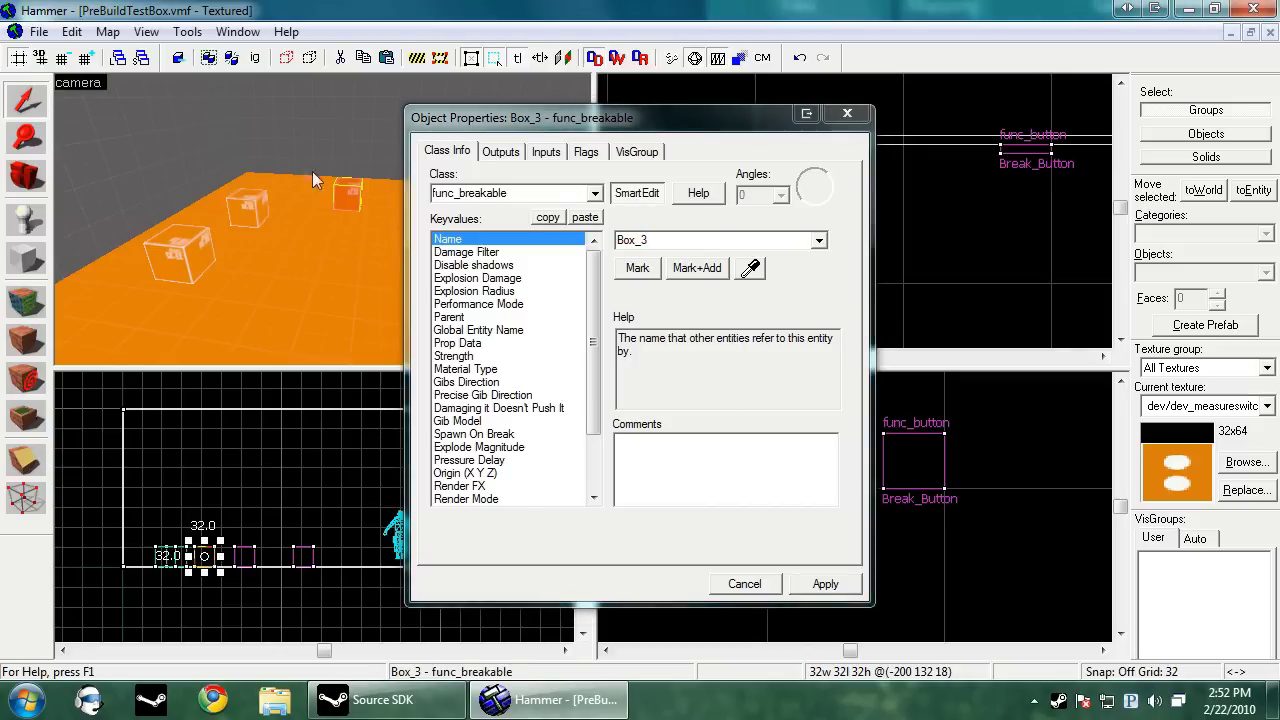
- Convert the fourth crate to a brush entity with the copied func_breakable keyvalues and name it Box_4
key(d)
click(353, 186)
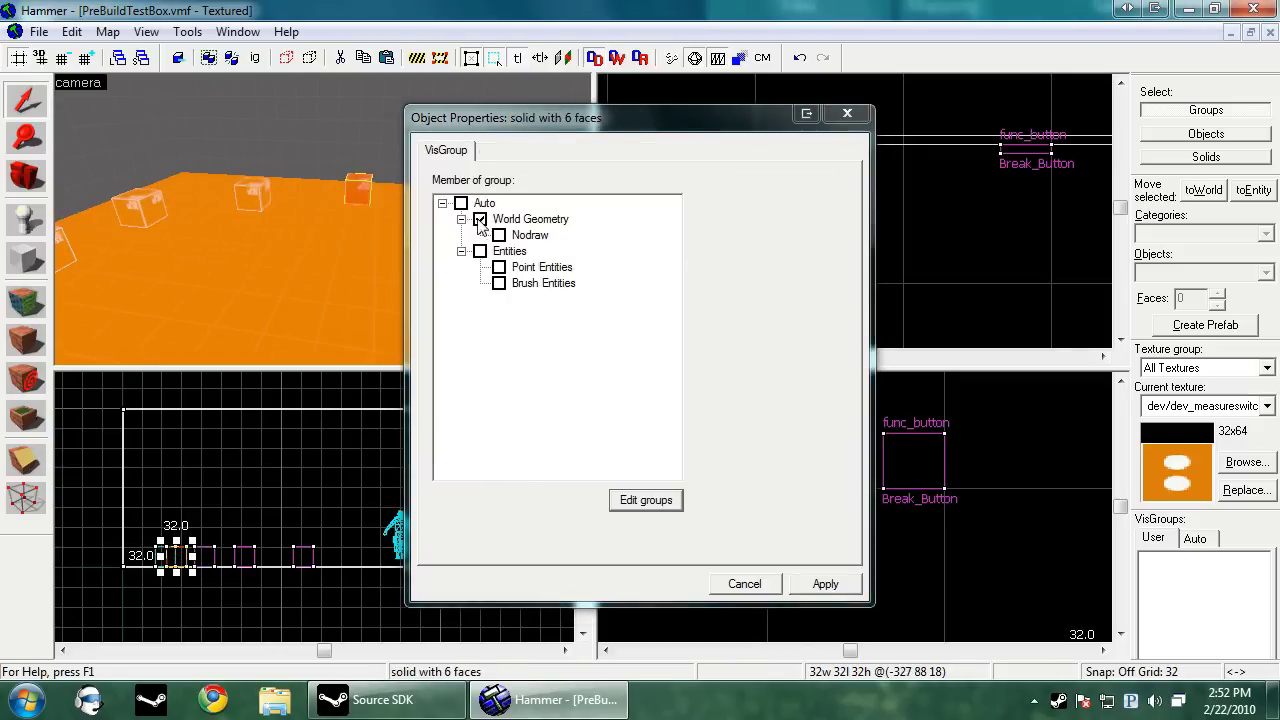
key(ctrl+t)
click(585, 217)
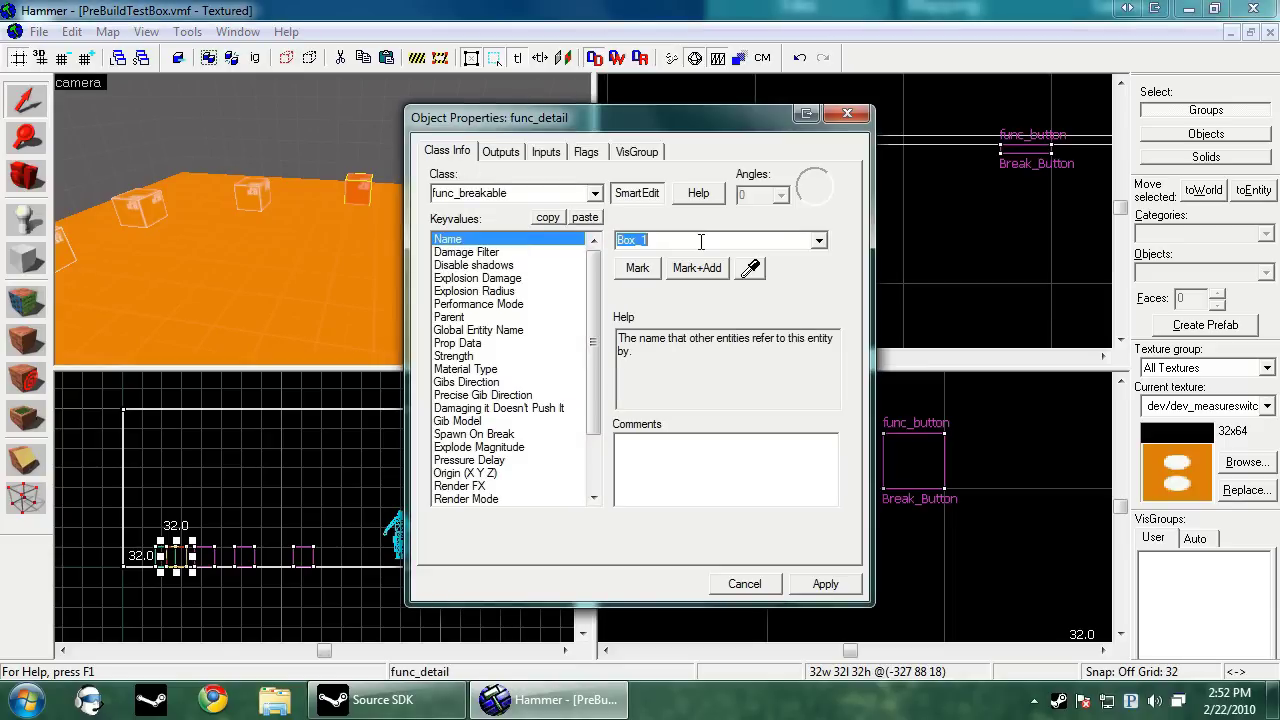
click(836, 590)
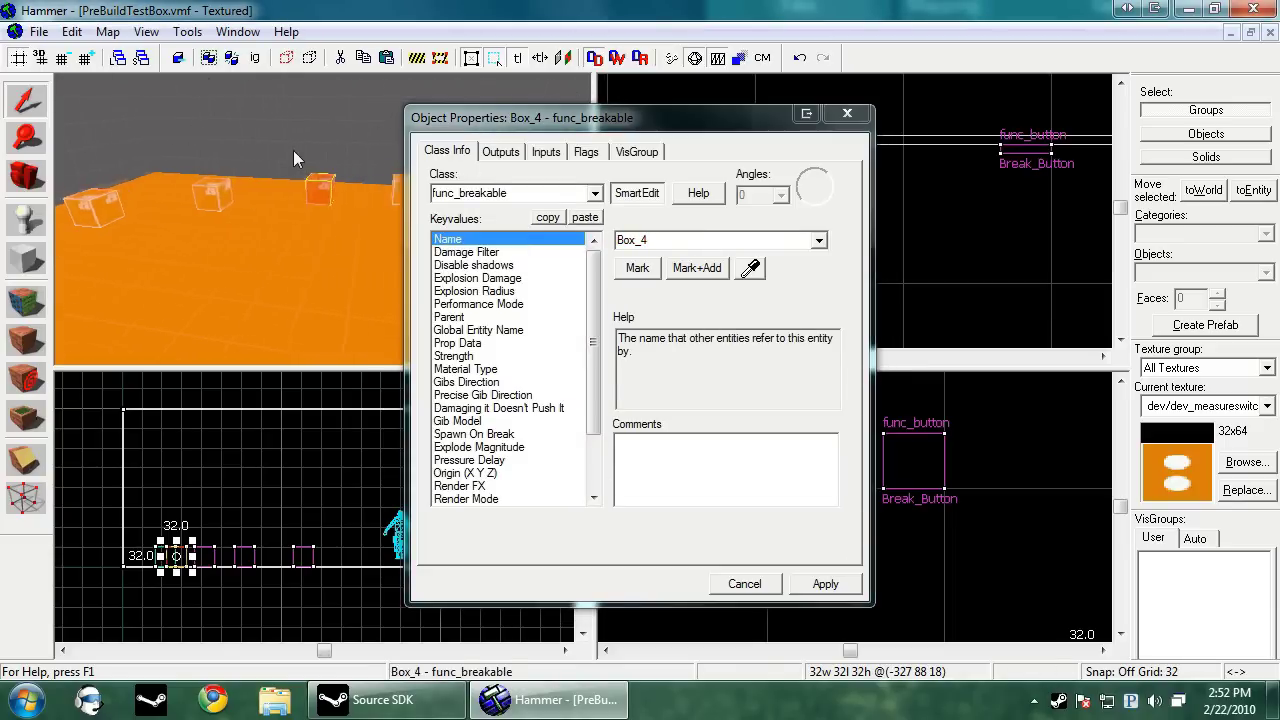
- Make the fifth crate a func_breakable from the copied keyvalues, name it Box_5, and close its properties
click(365, 191)
key(ctrl+t)
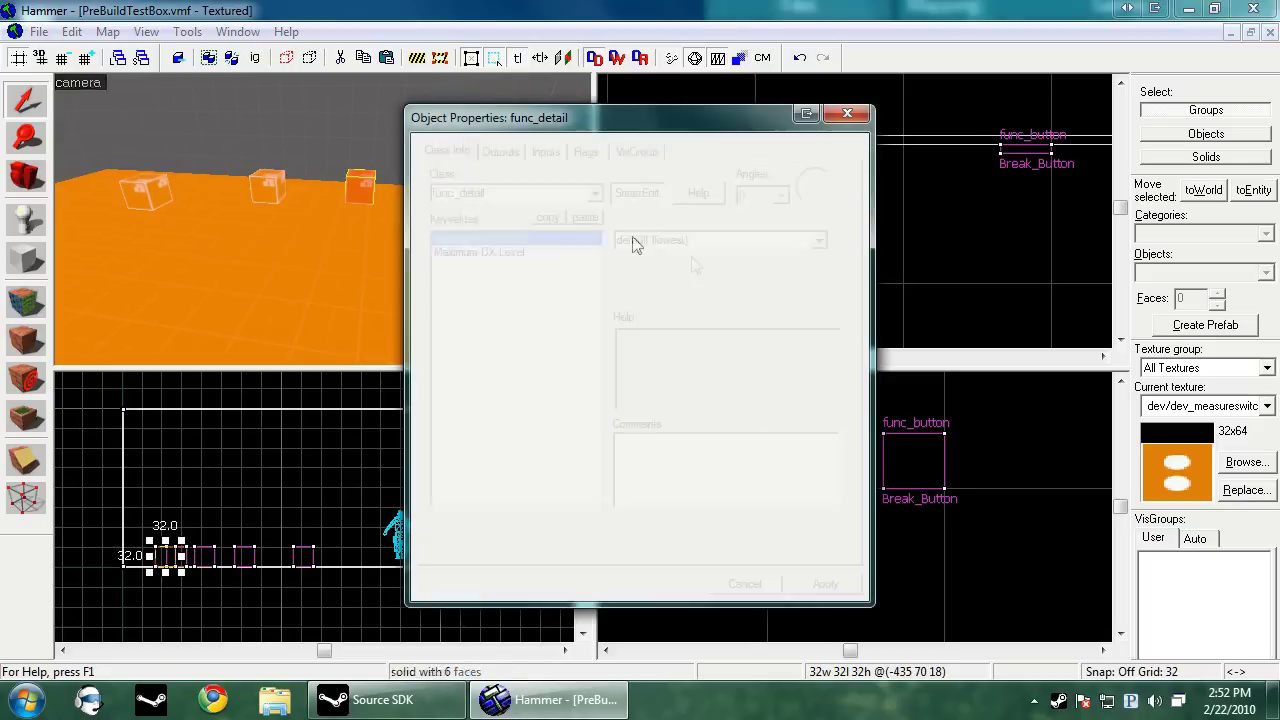
click(585, 217)
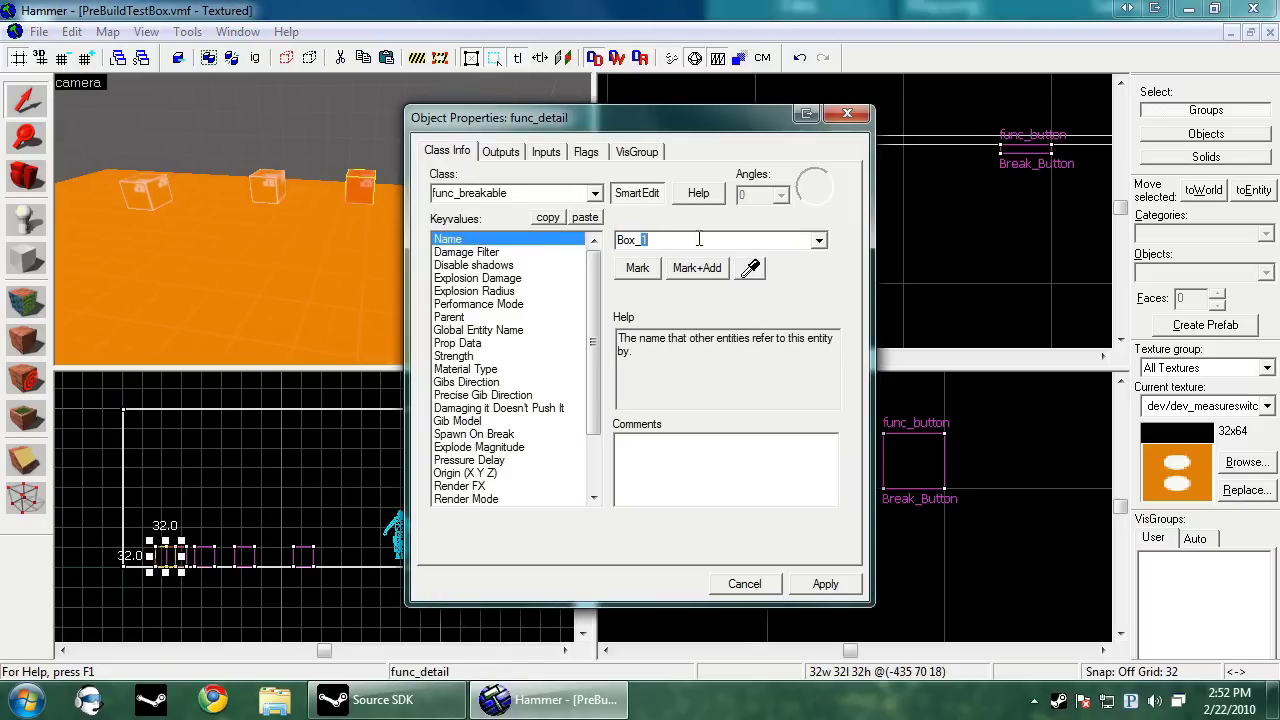
click(825, 583)
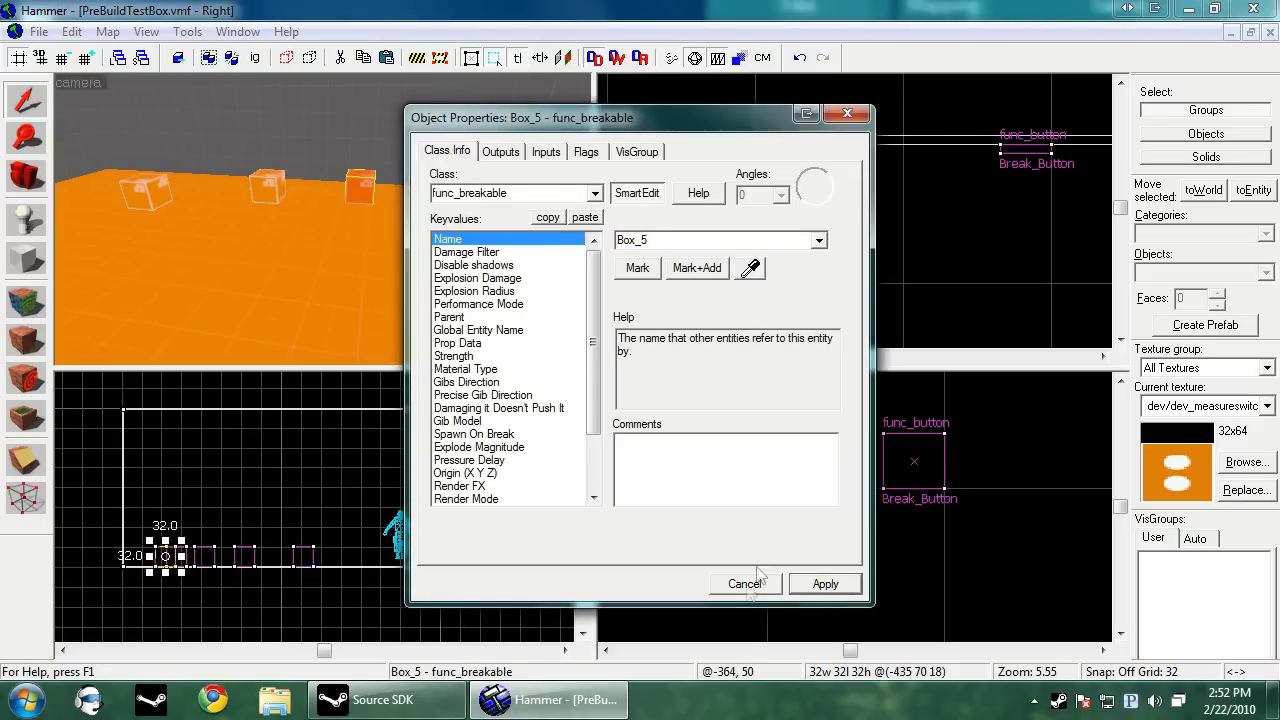
key(Escape)
- Place a point entity on the floor in front of the row of crates
key(z)
key(s)
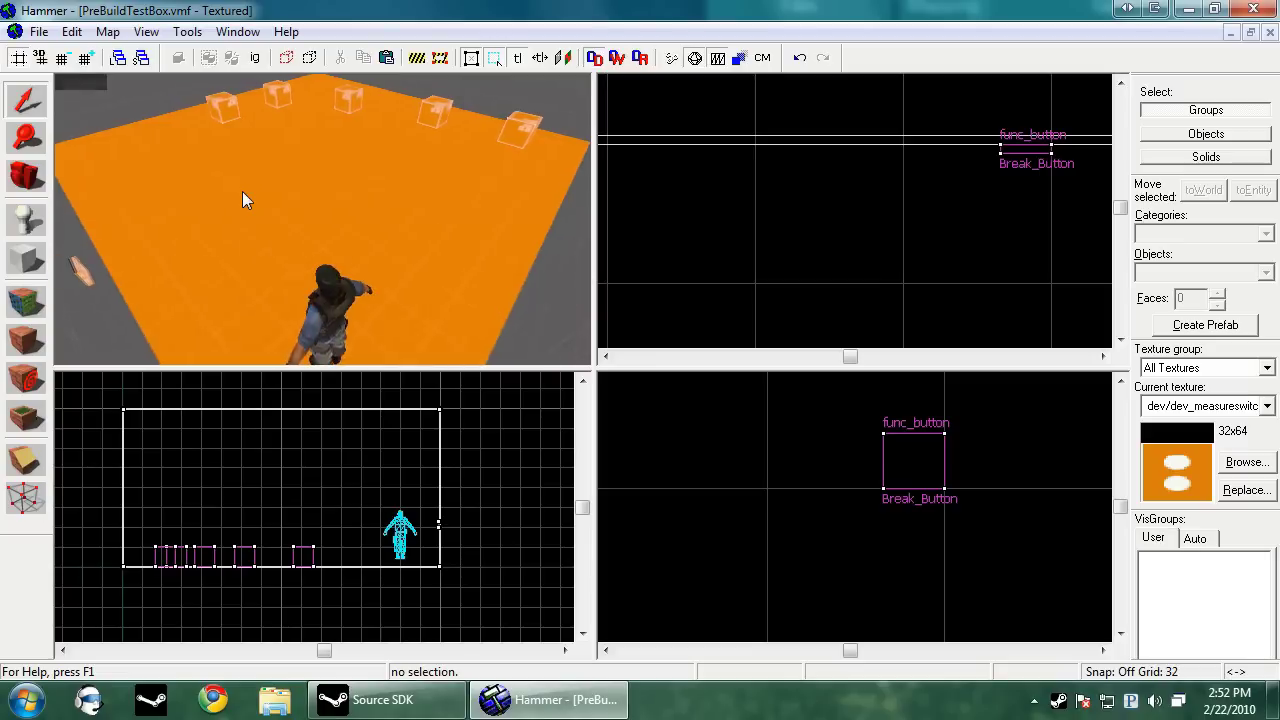
key(z)
click(26, 218)
click(308, 180)
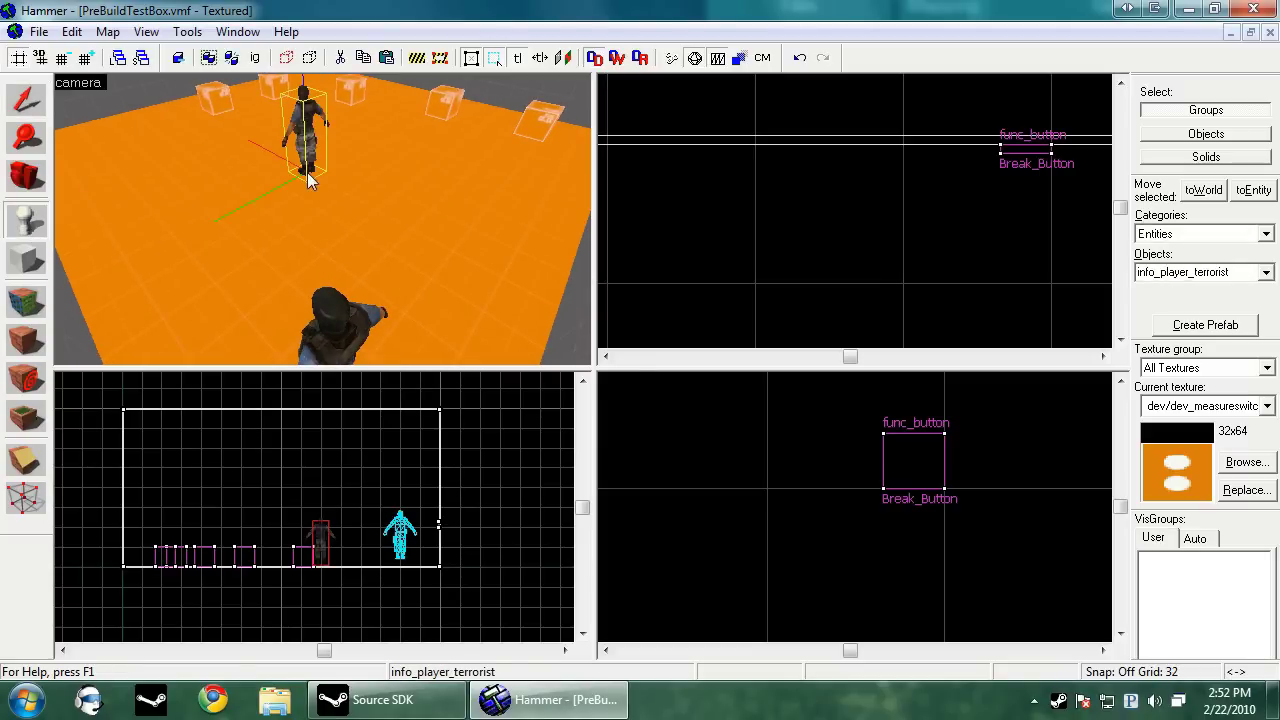
- Change the new point entity's class to logic_case, name it Break_case, apply, and close its properties
key(alt+Return)
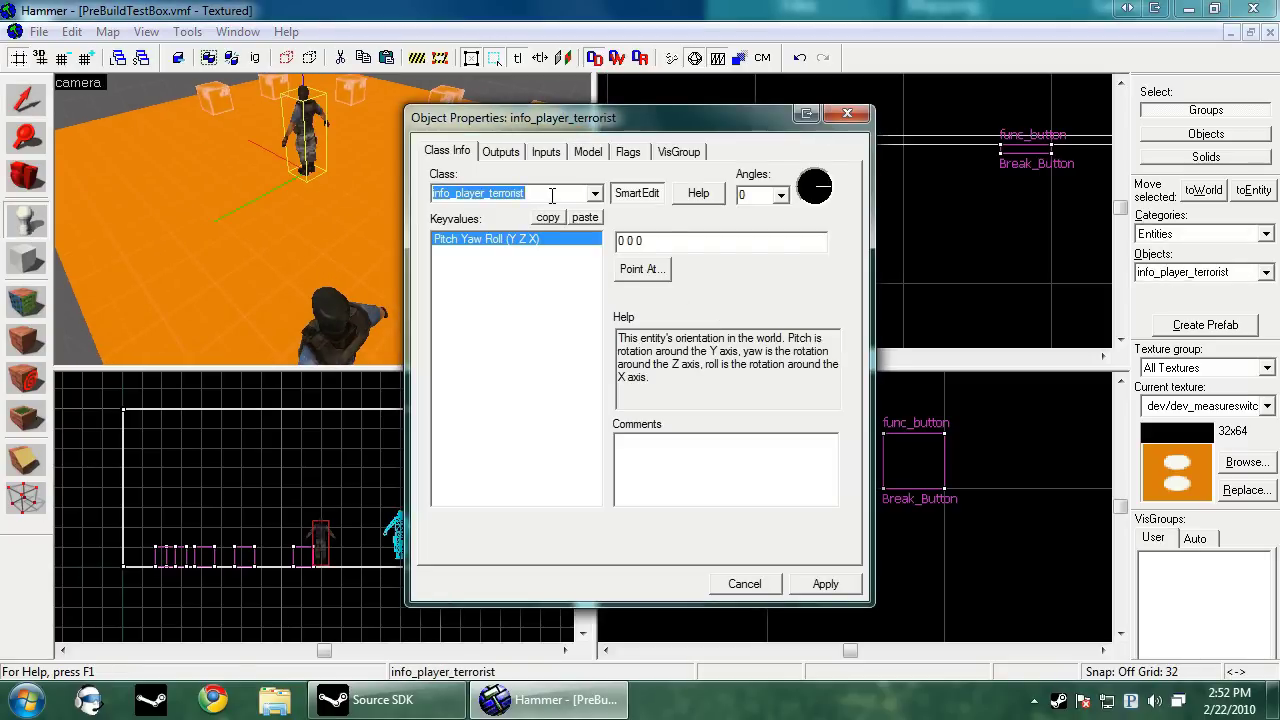
text(logic_case)
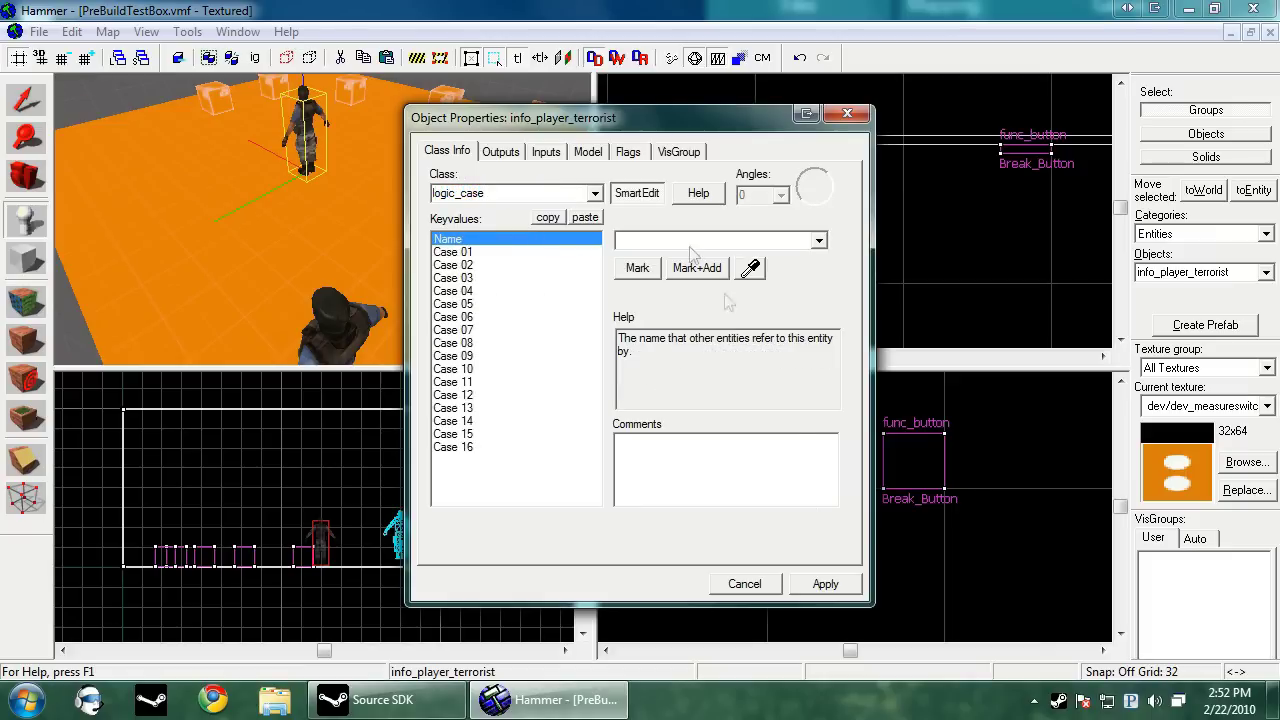
click(688, 240)
text(Break_case)
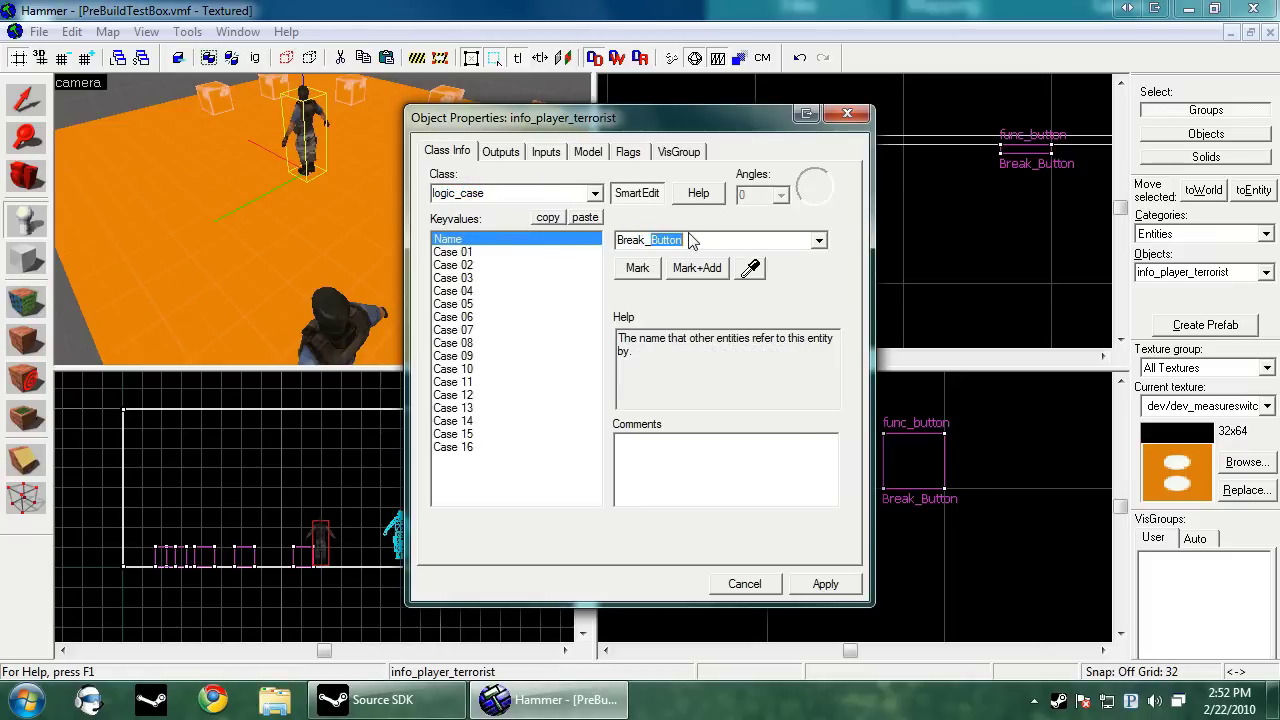
click(825, 583)
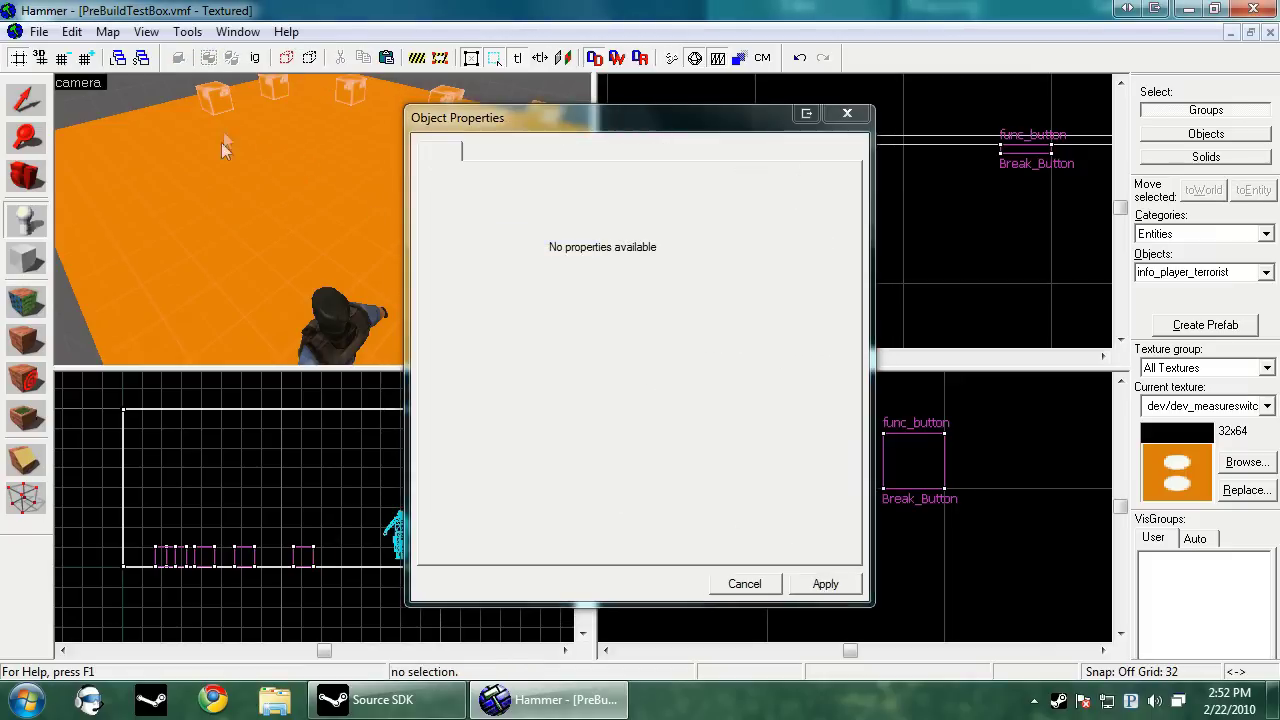
click(474, 252)
click(458, 266)
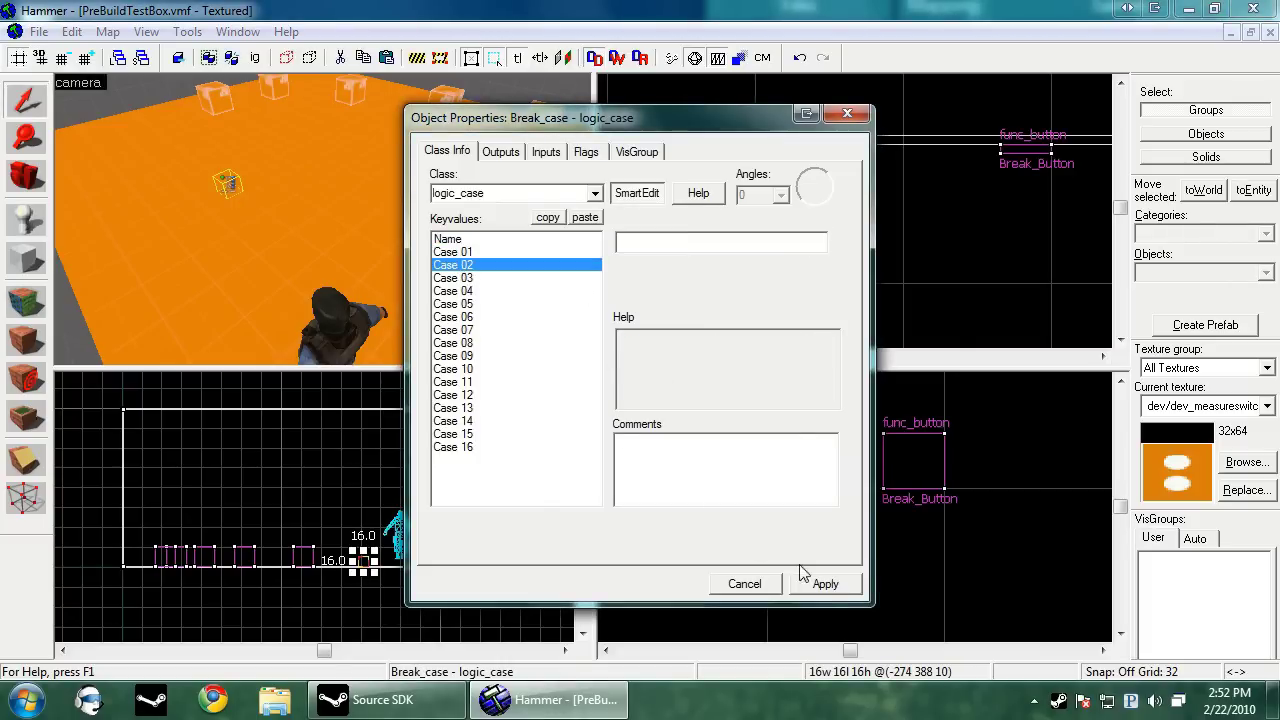
click(748, 584)
- Move the Break_case entity slightly in the top view so it sits against the grid lines
scroll(922, 174, down, 8)
scroll(995, 214, up, 6)
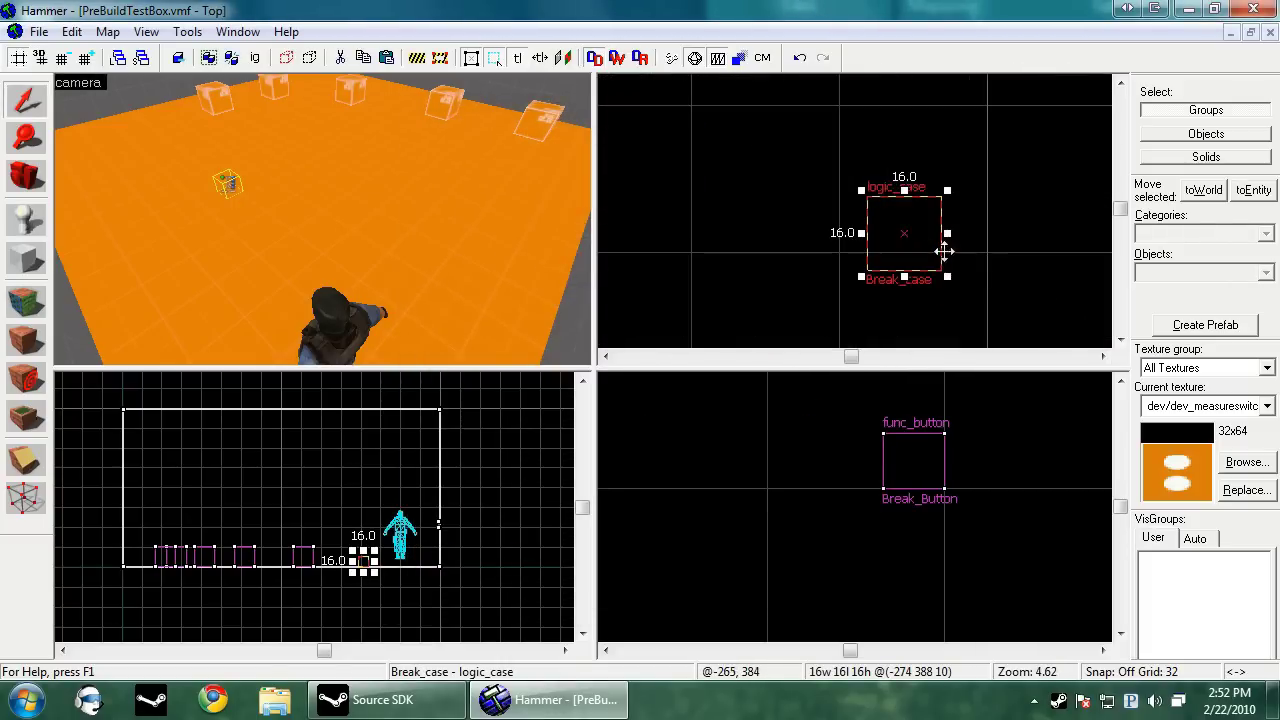
drag(943, 251, 959, 237)
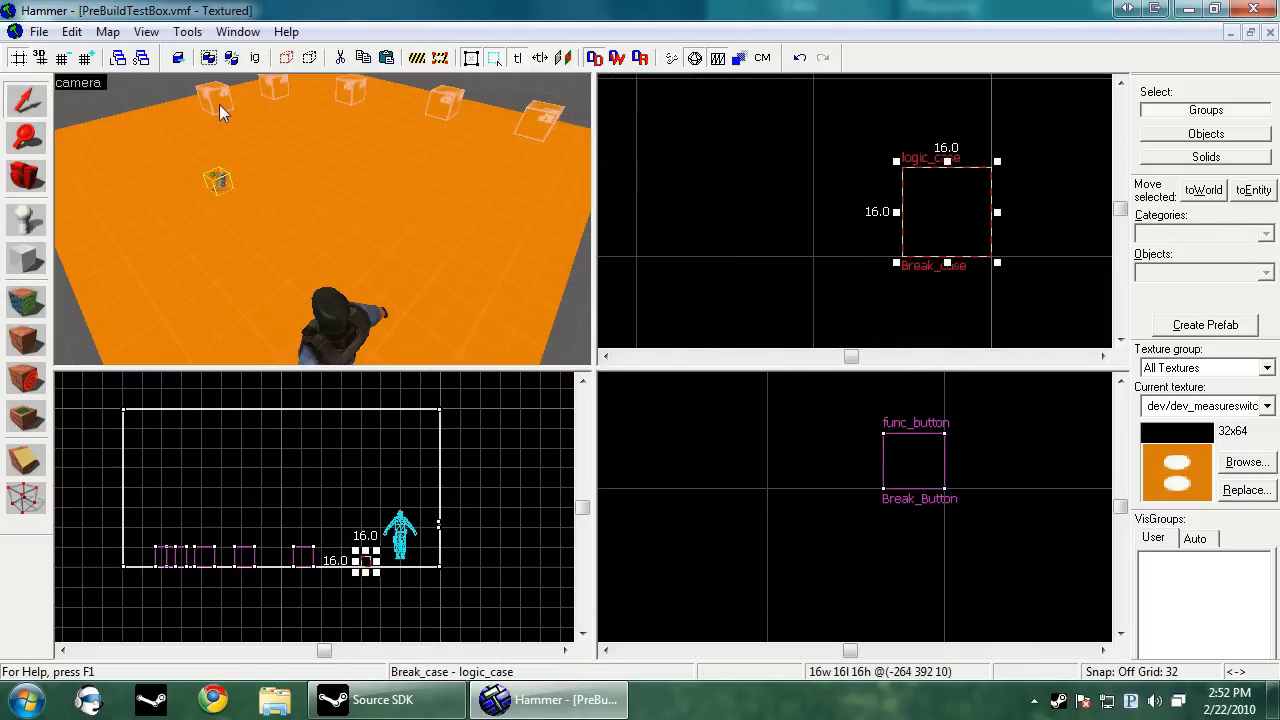
key(z)
key(w)
key(w)
key(z)
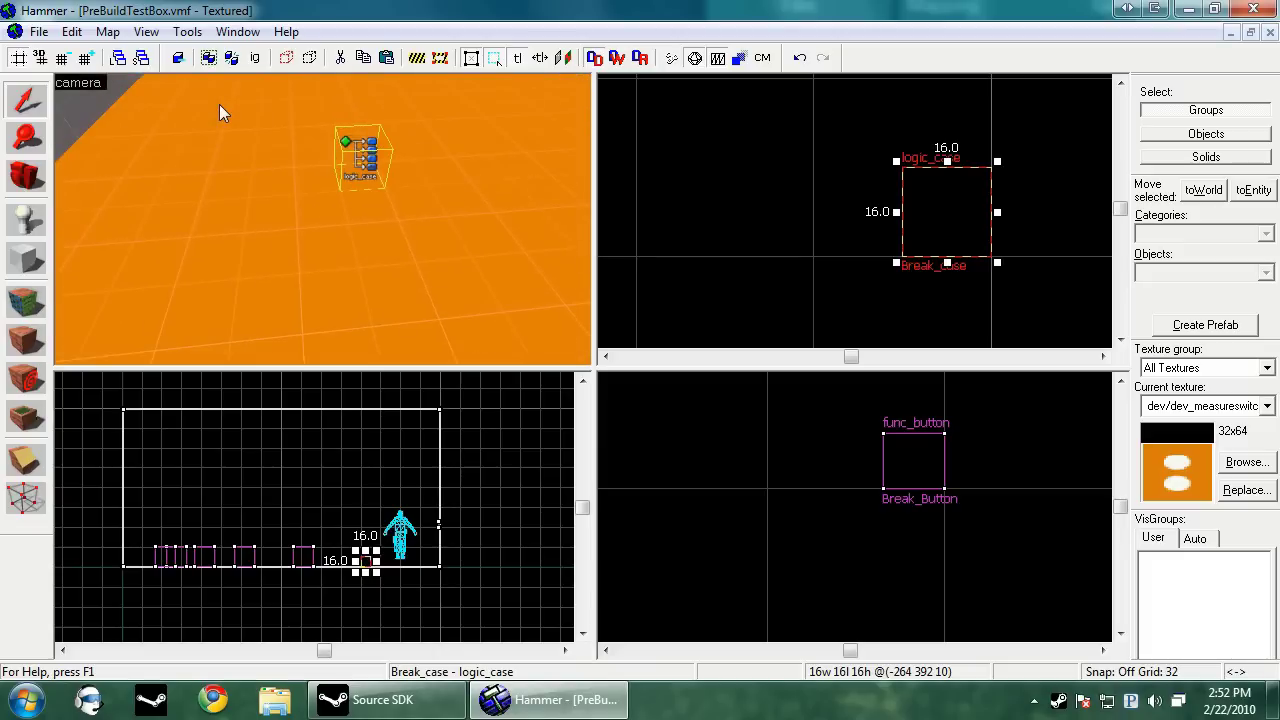
key(z)
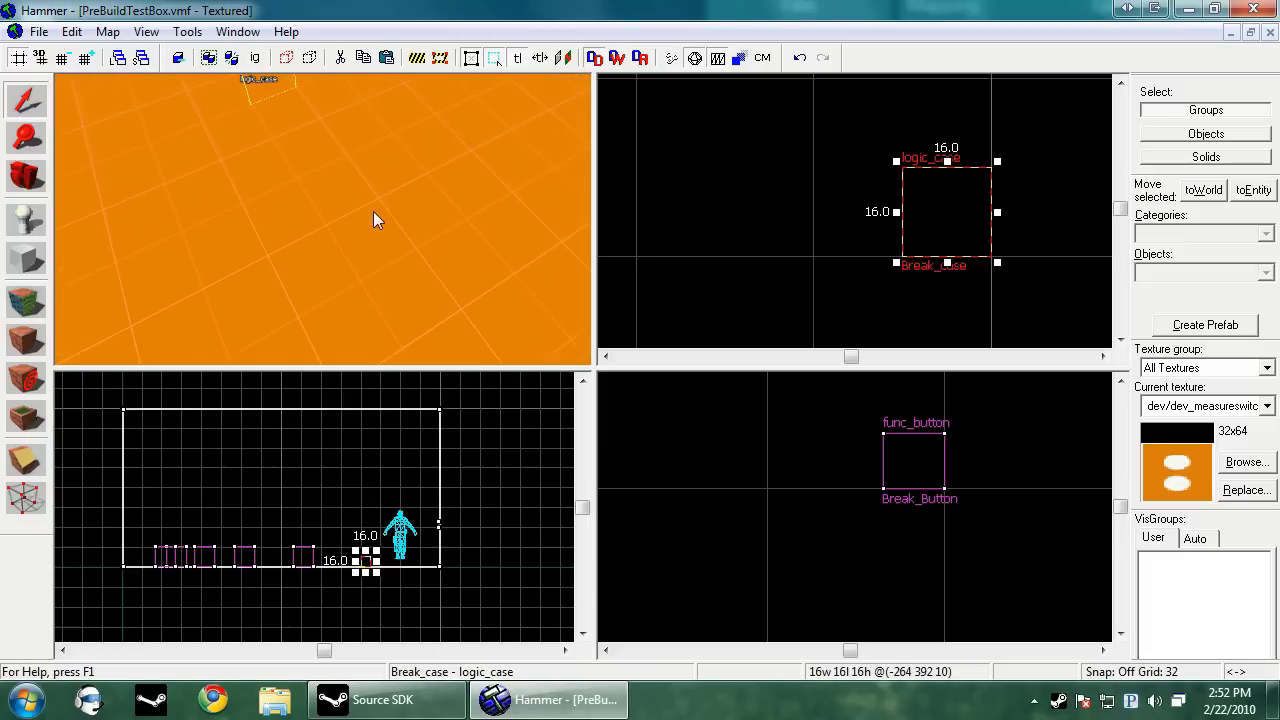
key(s)
scroll(373, 213, down, 5)
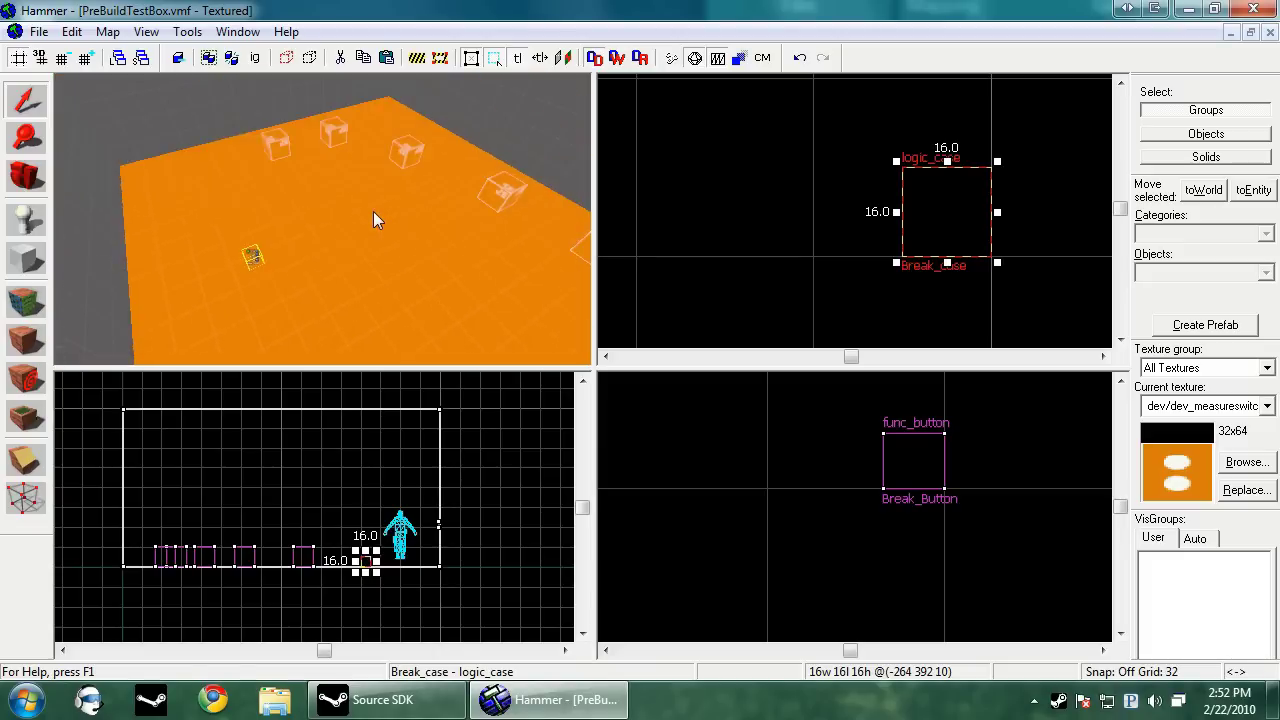
- Add an OnCase01 output to Break_case that targets Box_1 via the Break input, and apply it
key(alt+Return)
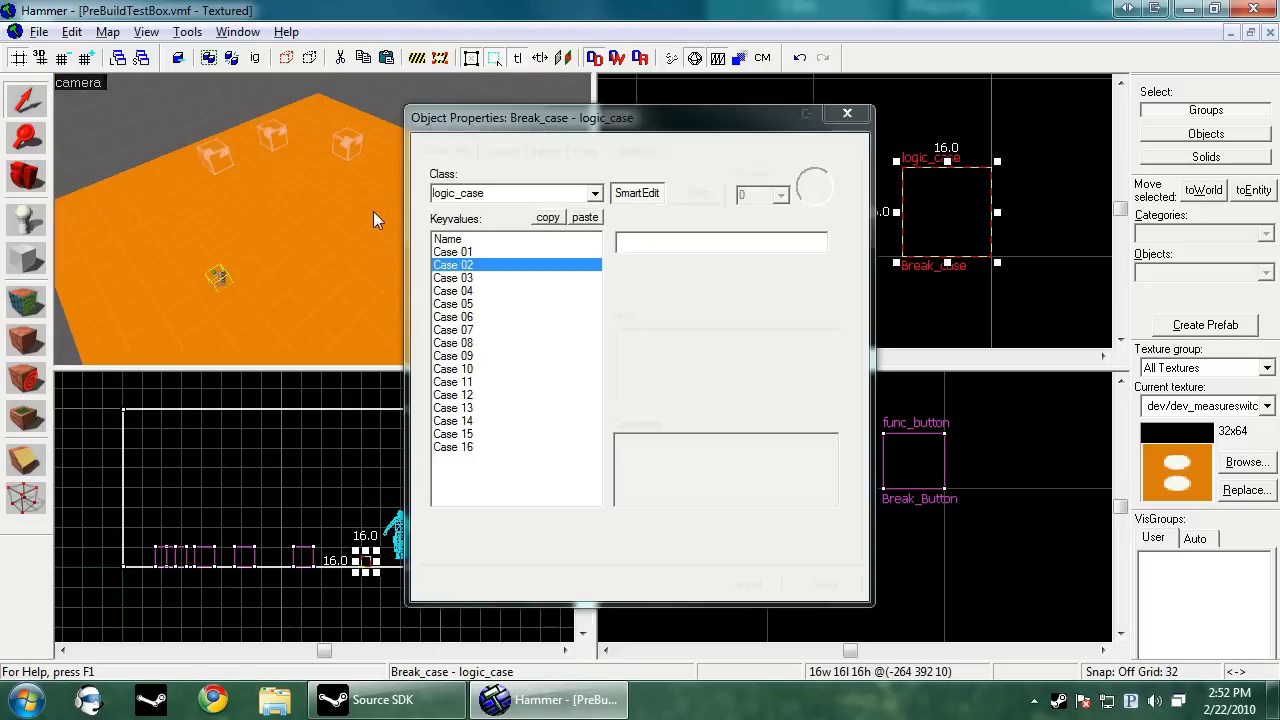
click(497, 153)
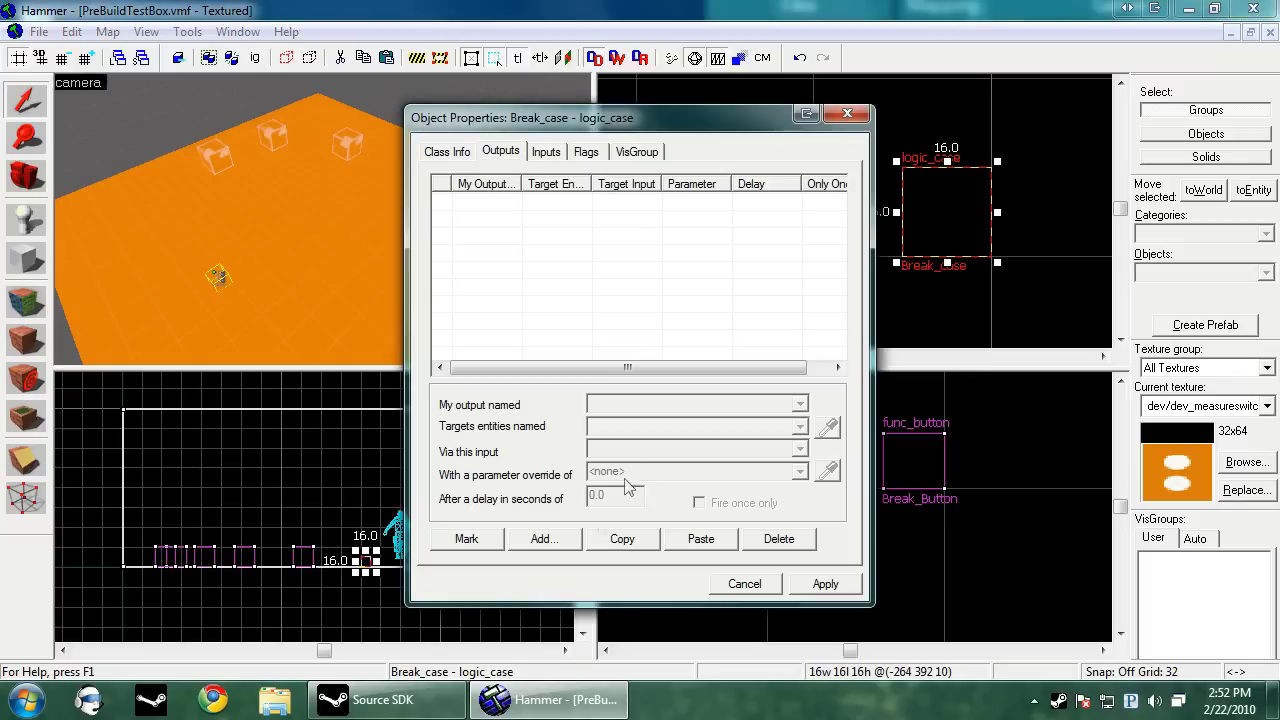
click(546, 545)
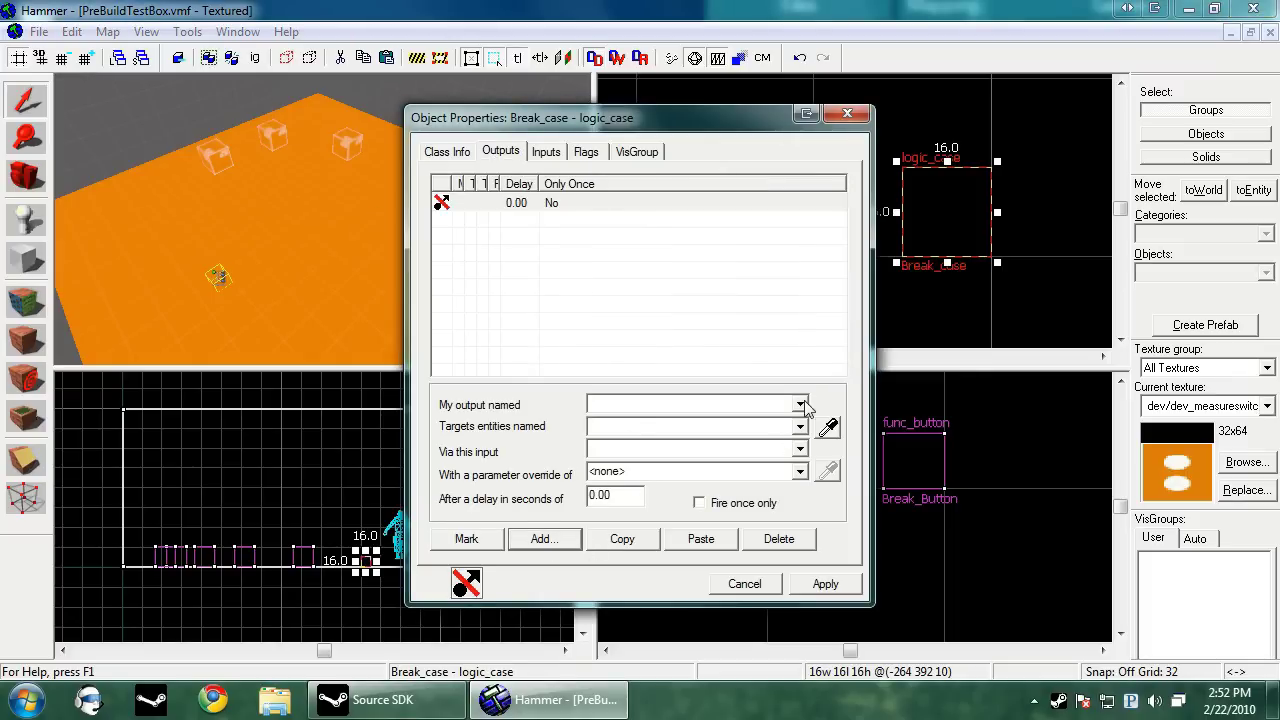
click(680, 404)
click(676, 426)
click(828, 427)
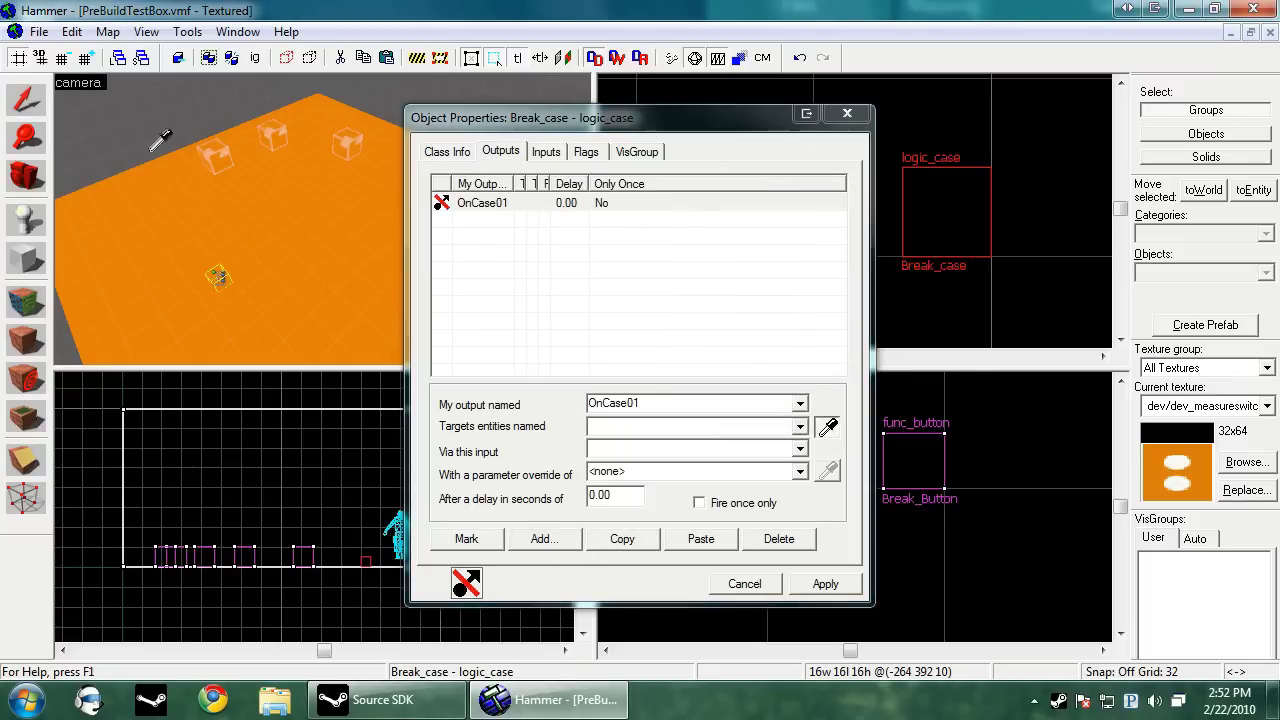
click(219, 153)
click(625, 451)
text(B)
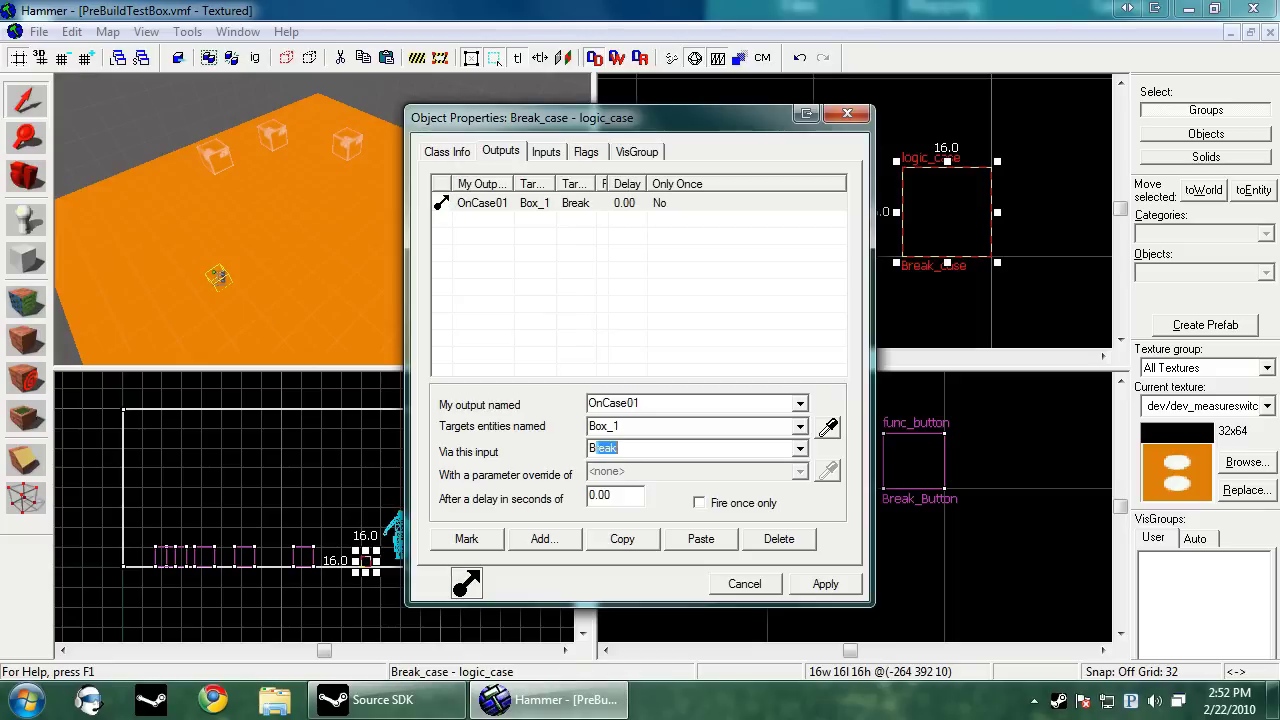
text(reak)
click(828, 578)
- Try the Color input on the OnCase01 output, look at its parameter override, and set the input back to Break
click(800, 449)
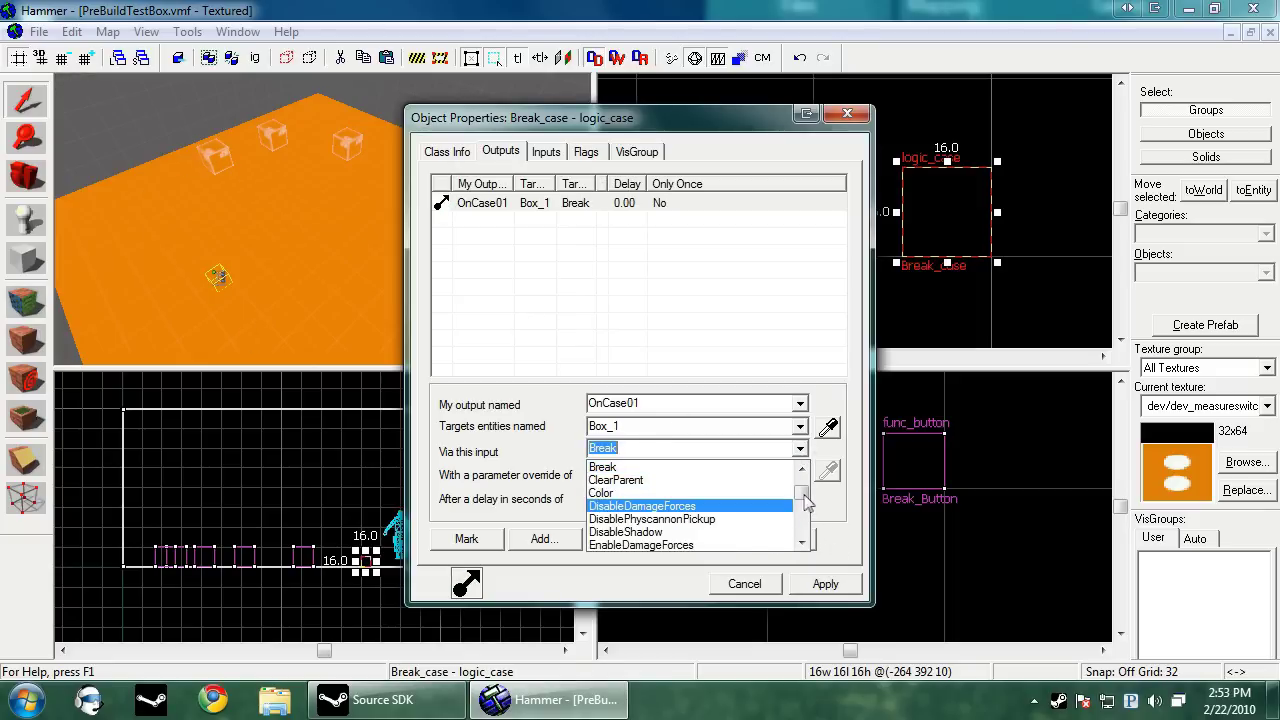
drag(803, 494, 804, 491)
click(625, 519)
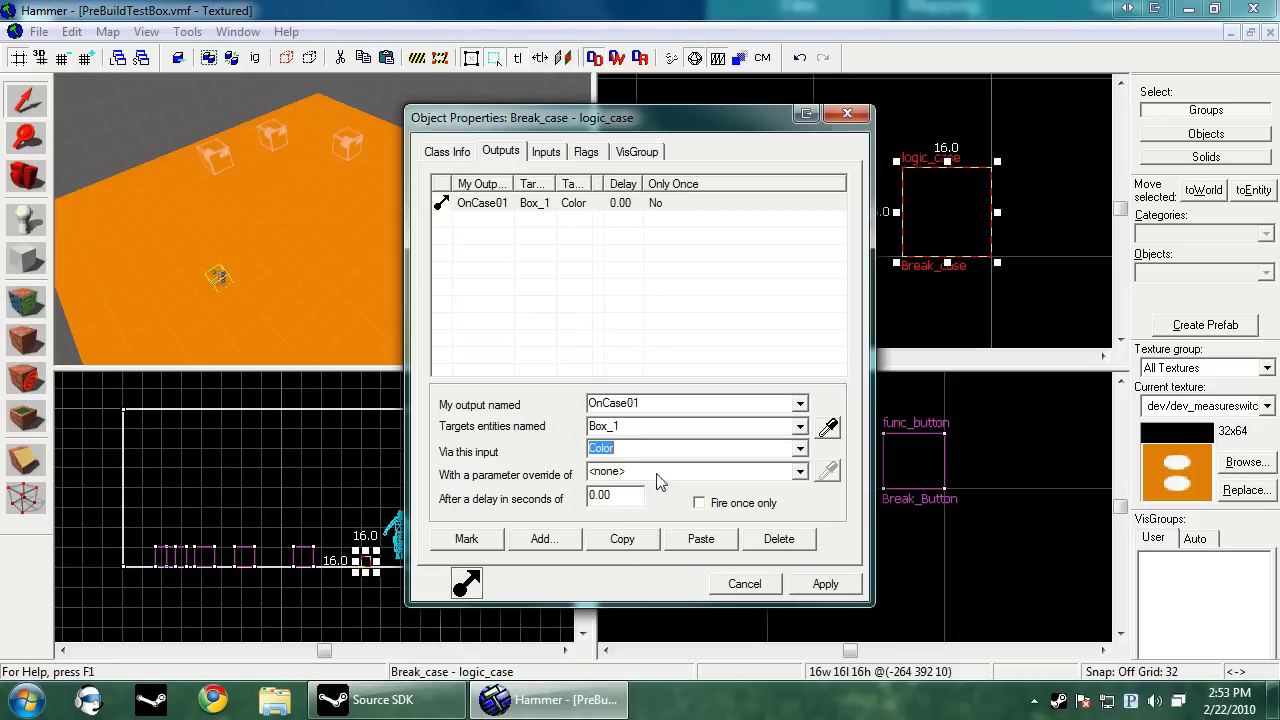
click(595, 478)
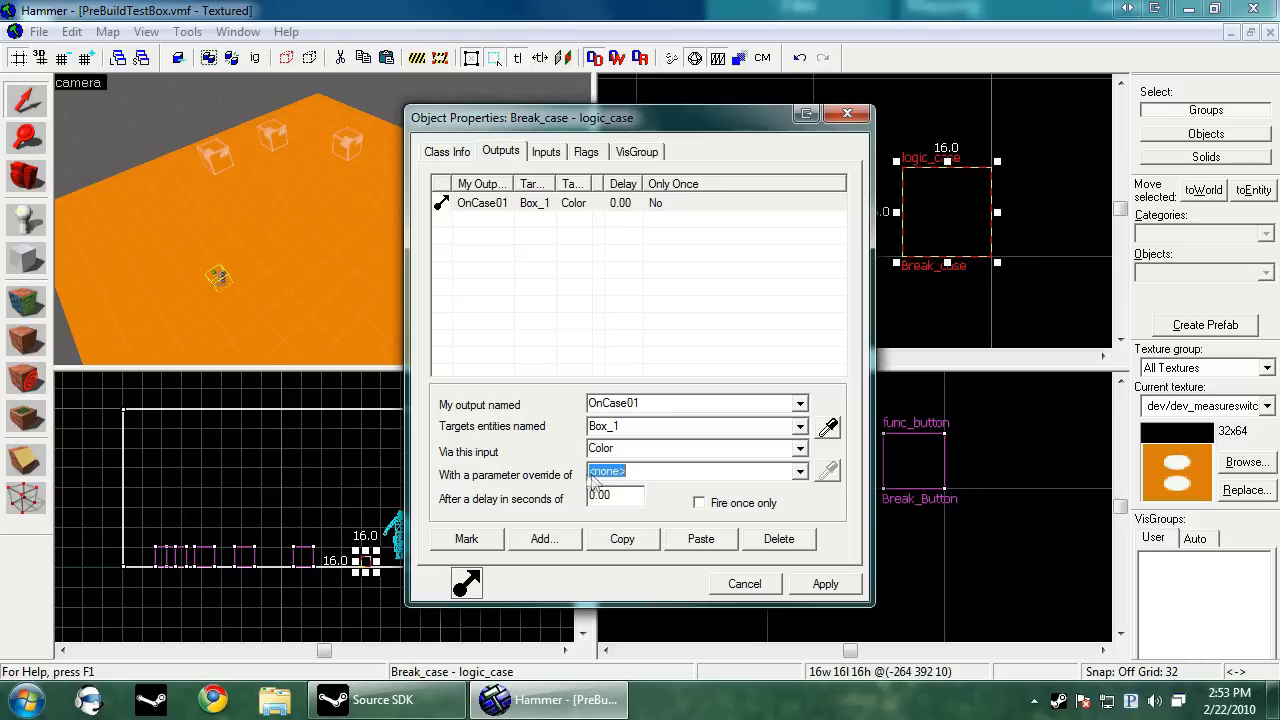
click(800, 449)
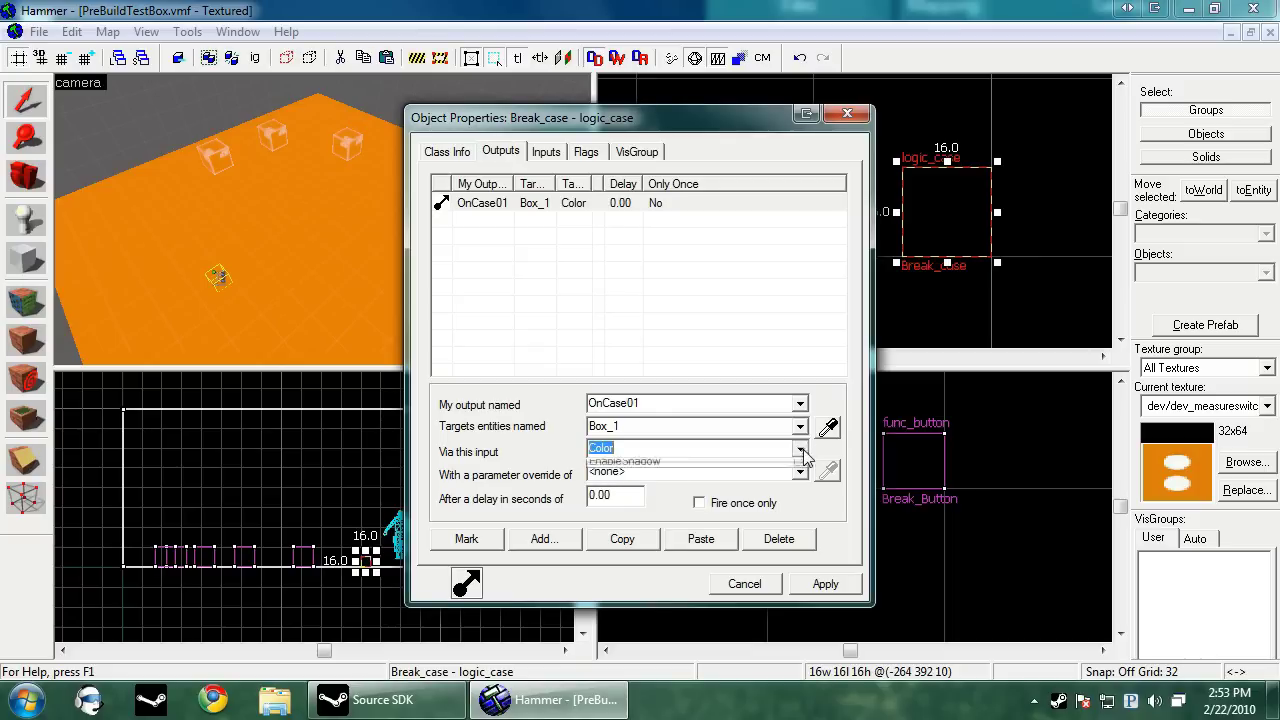
mouse_move(803, 486)
mouse_down()
mouse_move(803, 526)
mouse_move(803, 476)
mouse_up()
click(700, 493)
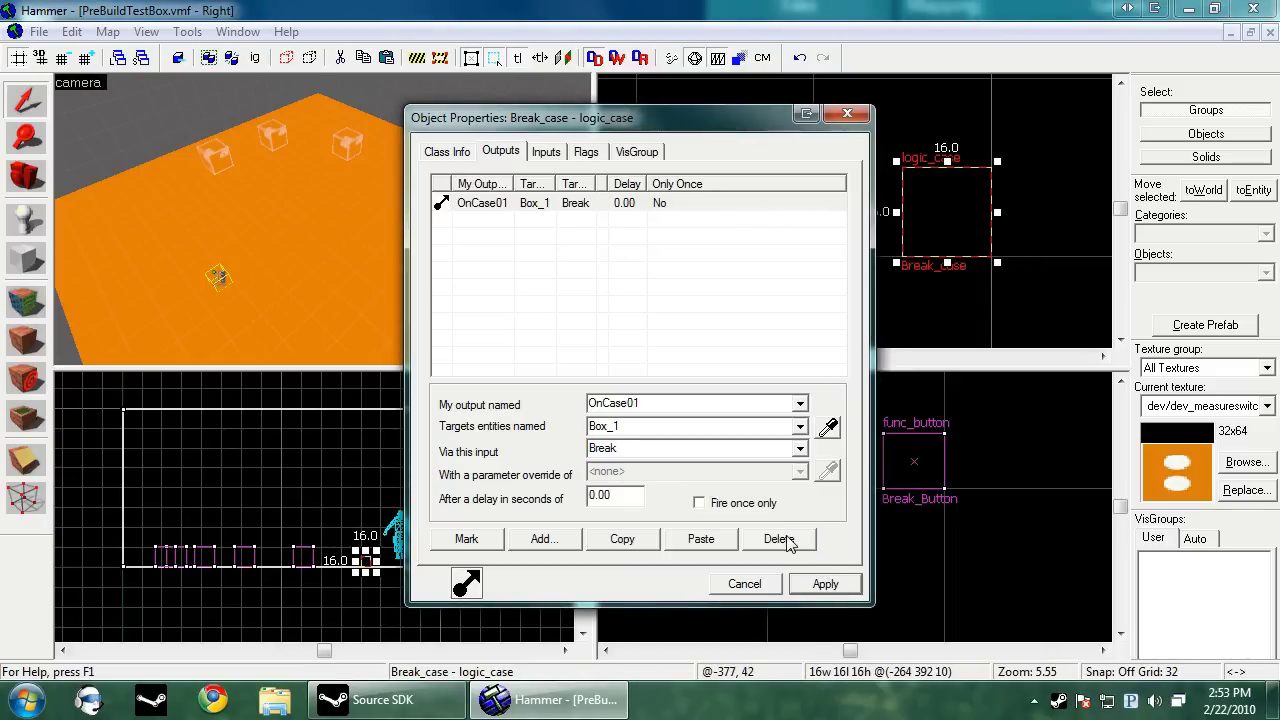
- Duplicate the OnCase01 output and change the copy to OnCase02 targeting Box_2
click(643, 545)
click(704, 543)
text(OnCase02)
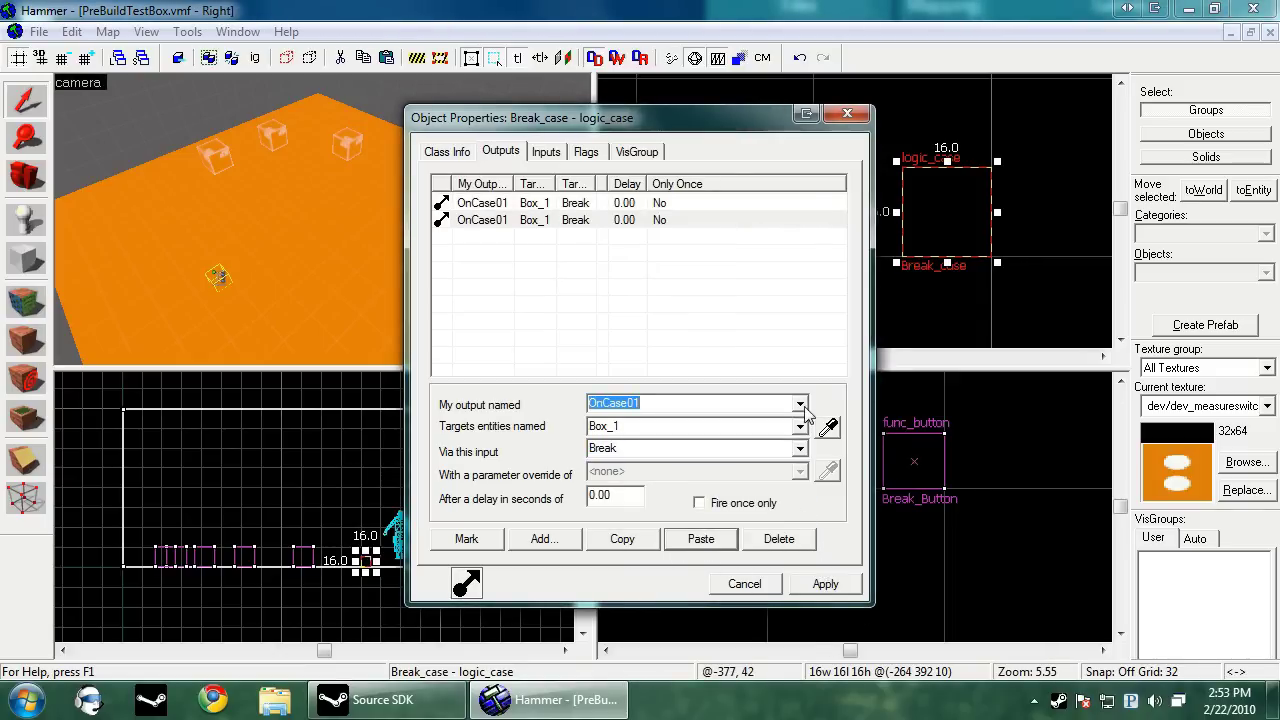
key(Tab)
text(Box_2)
- Duplicate the OnCase02 output, change the copy to OnCase03 targeting Box_3, and apply the outputs
click(640, 545)
click(703, 541)
click(799, 405)
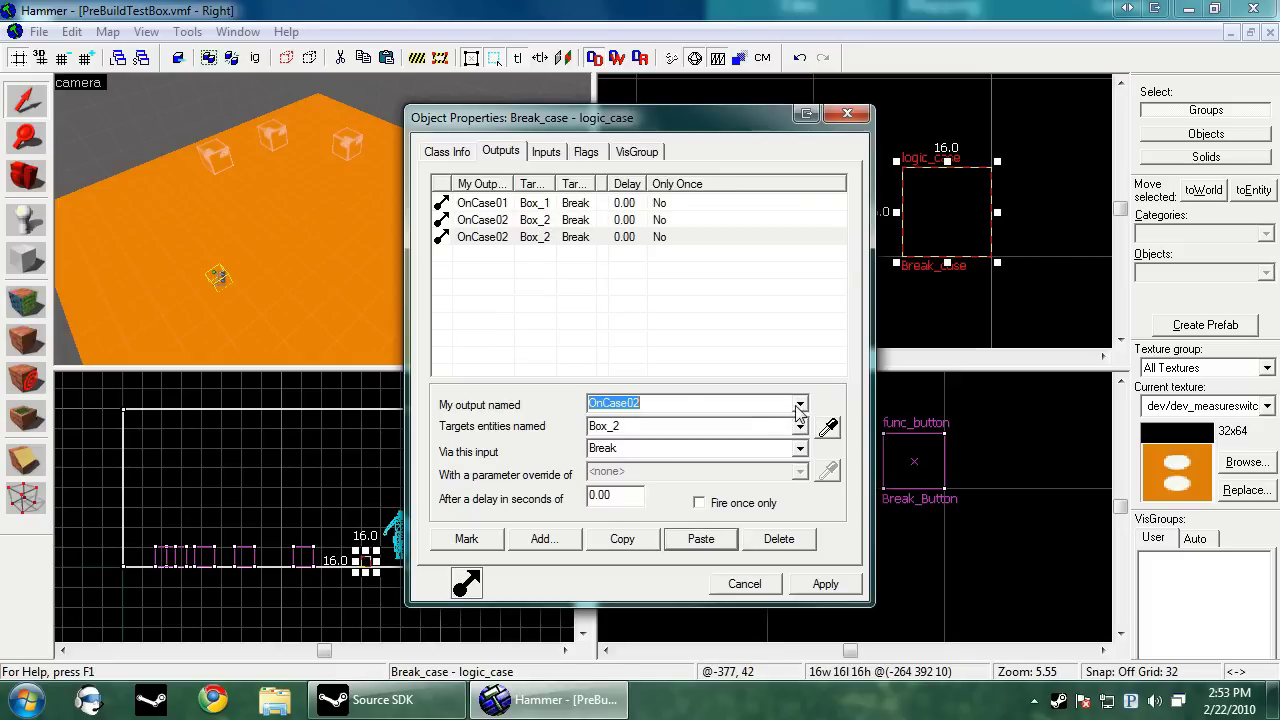
click(799, 405)
scroll(799, 408, down, 1)
click(799, 426)
click(799, 426)
scroll(797, 427, down, 1)
click(825, 584)
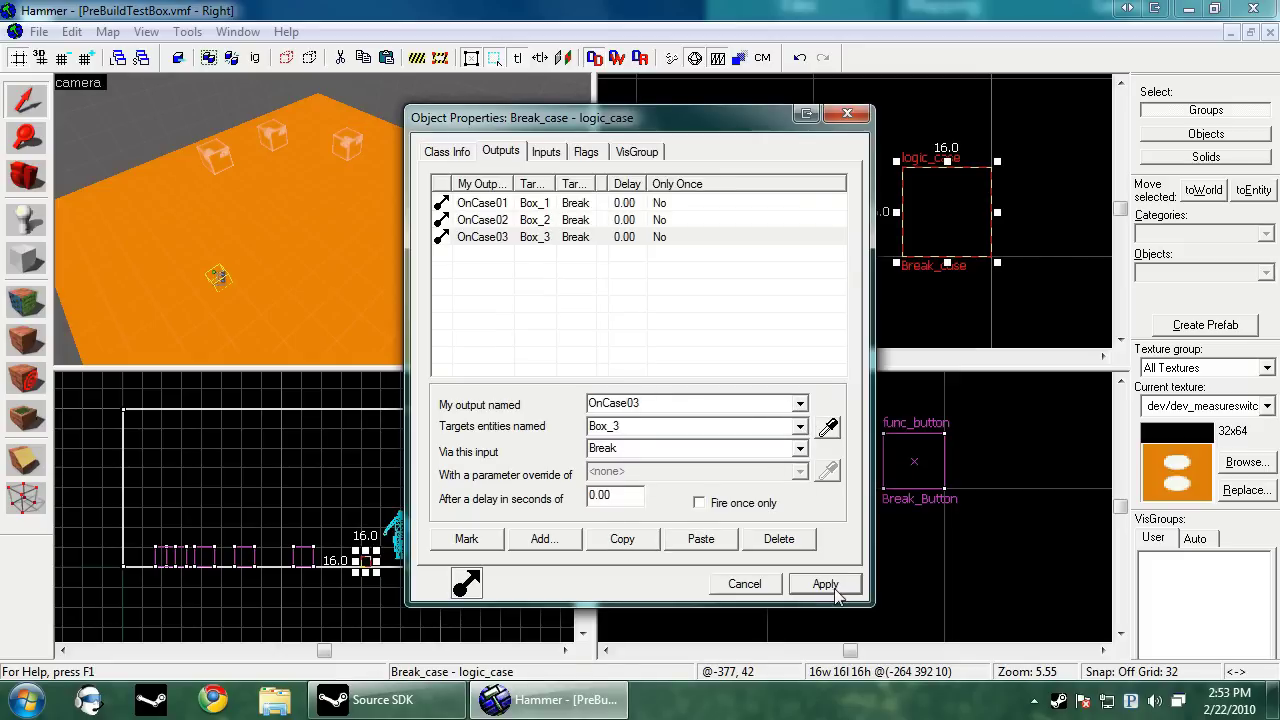
click(495, 220)
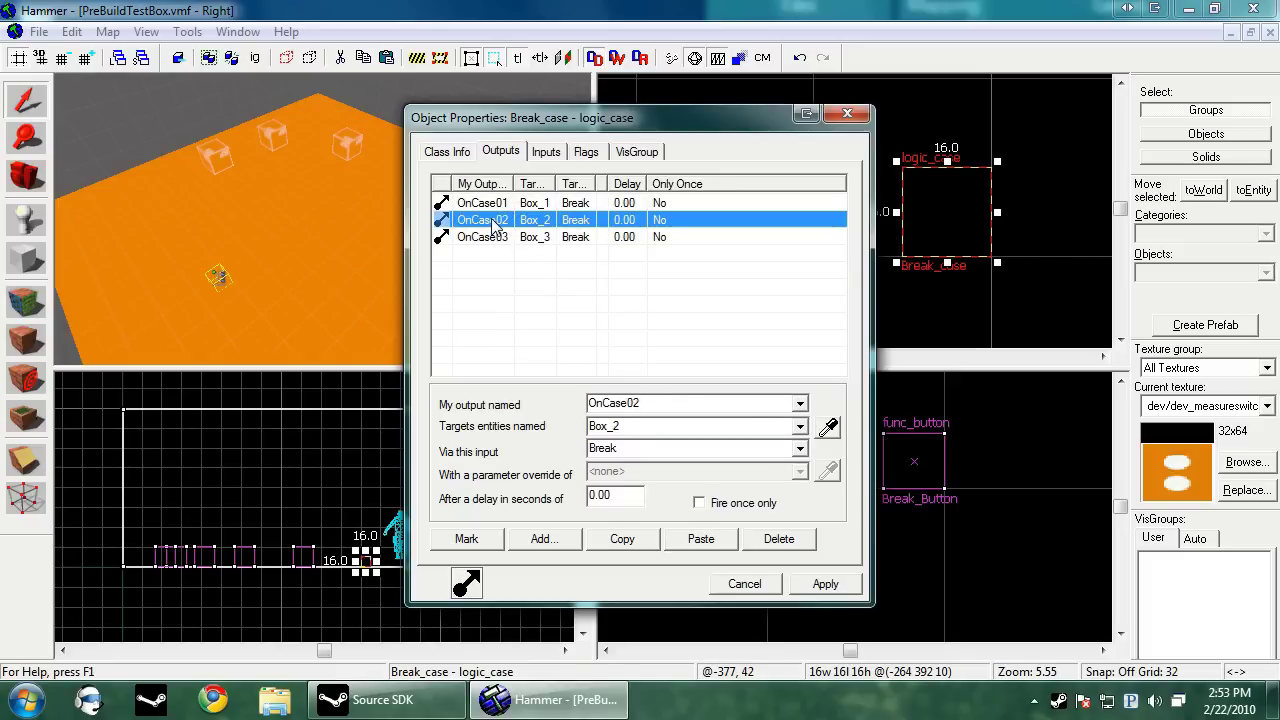
- Duplicate the OnCase03 output of Break_case and change the copy to OnCase04 targeting Box_4
click(560, 237)
click(622, 539)
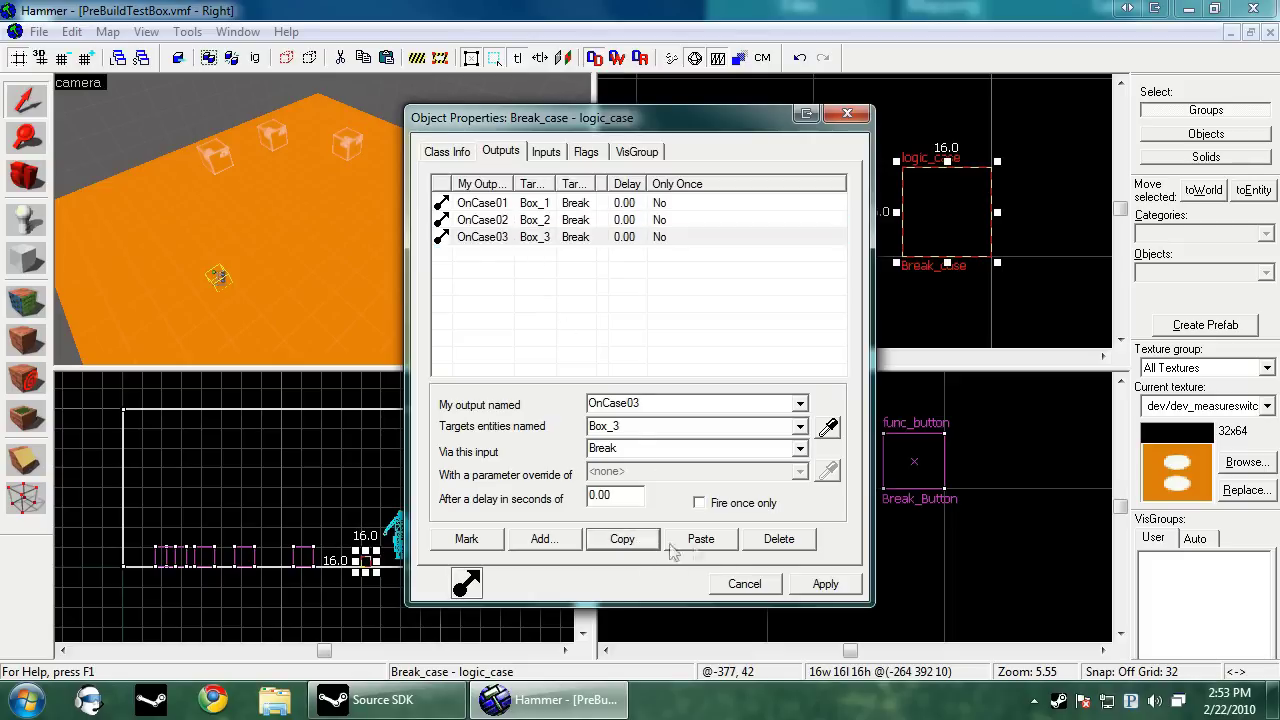
click(701, 539)
click(794, 428)
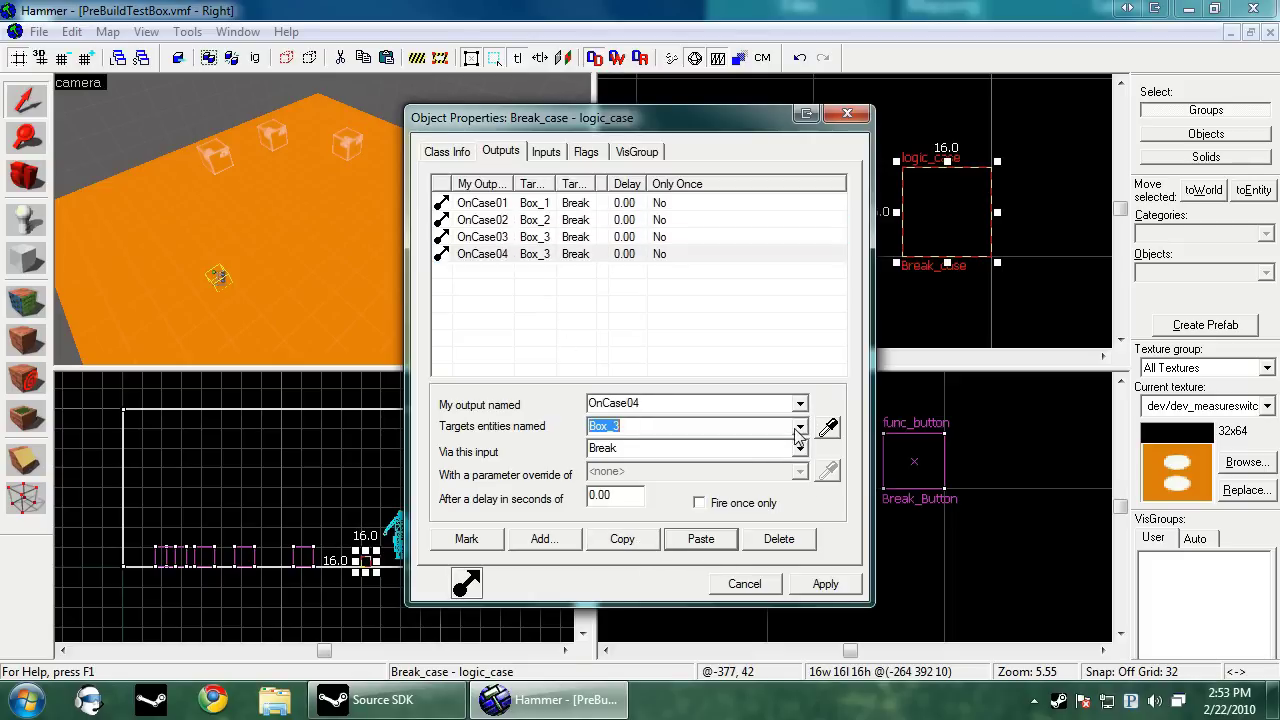
- Duplicate the OnCase04 output, change the copy to OnCase05 targeting Box_5, and apply the outputs
click(640, 539)
click(701, 539)
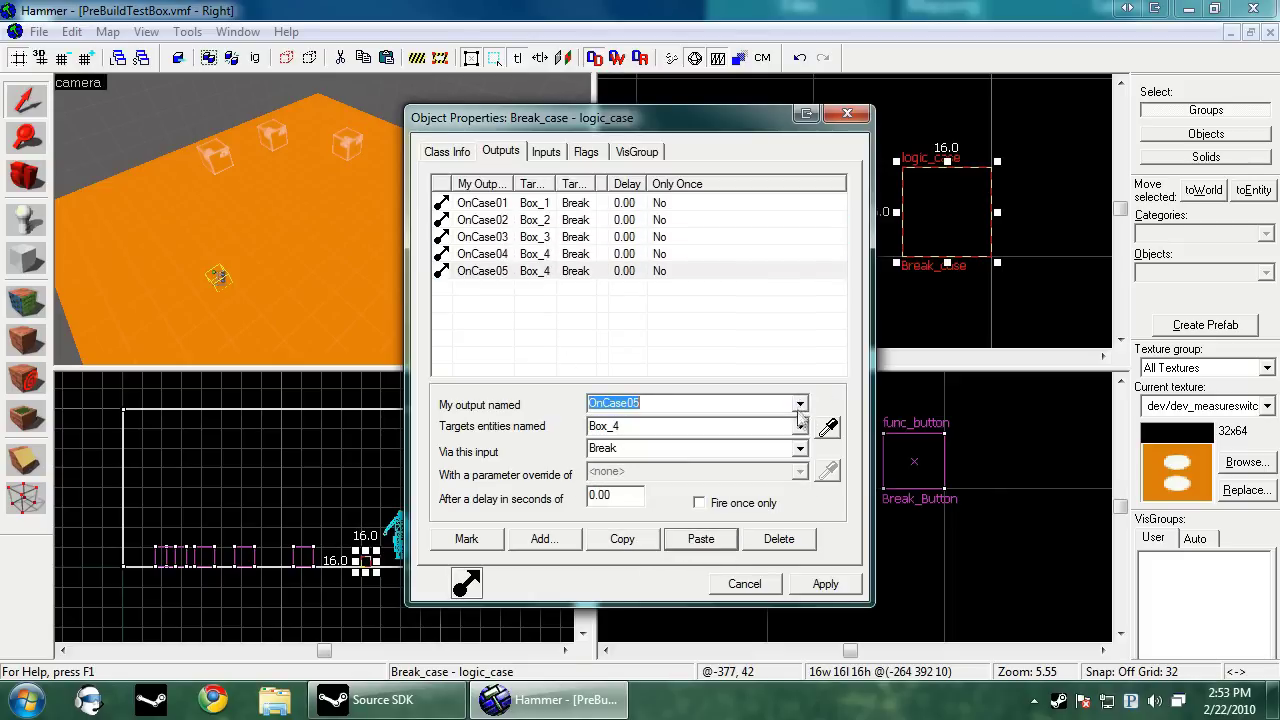
click(807, 428)
click(810, 582)
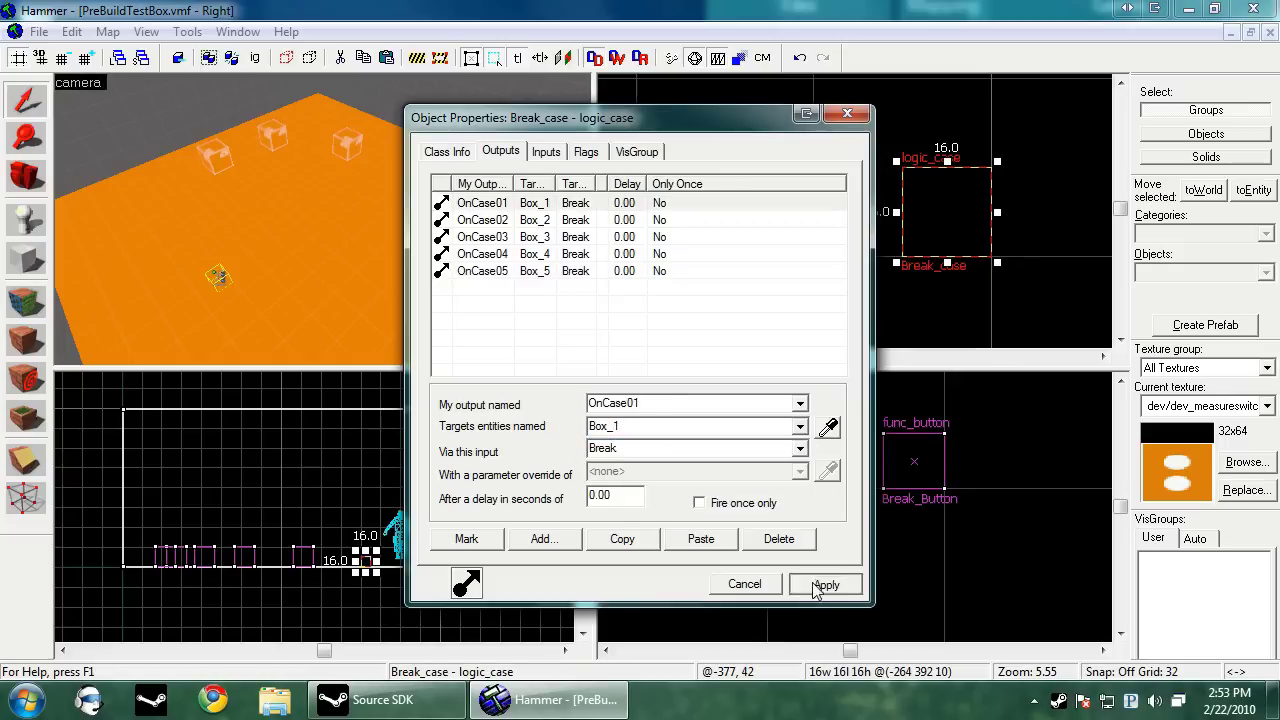
- Select the wall button Break_Button and add an OnPressed output to it
click(185, 239)
drag(185, 239, 158, 239)
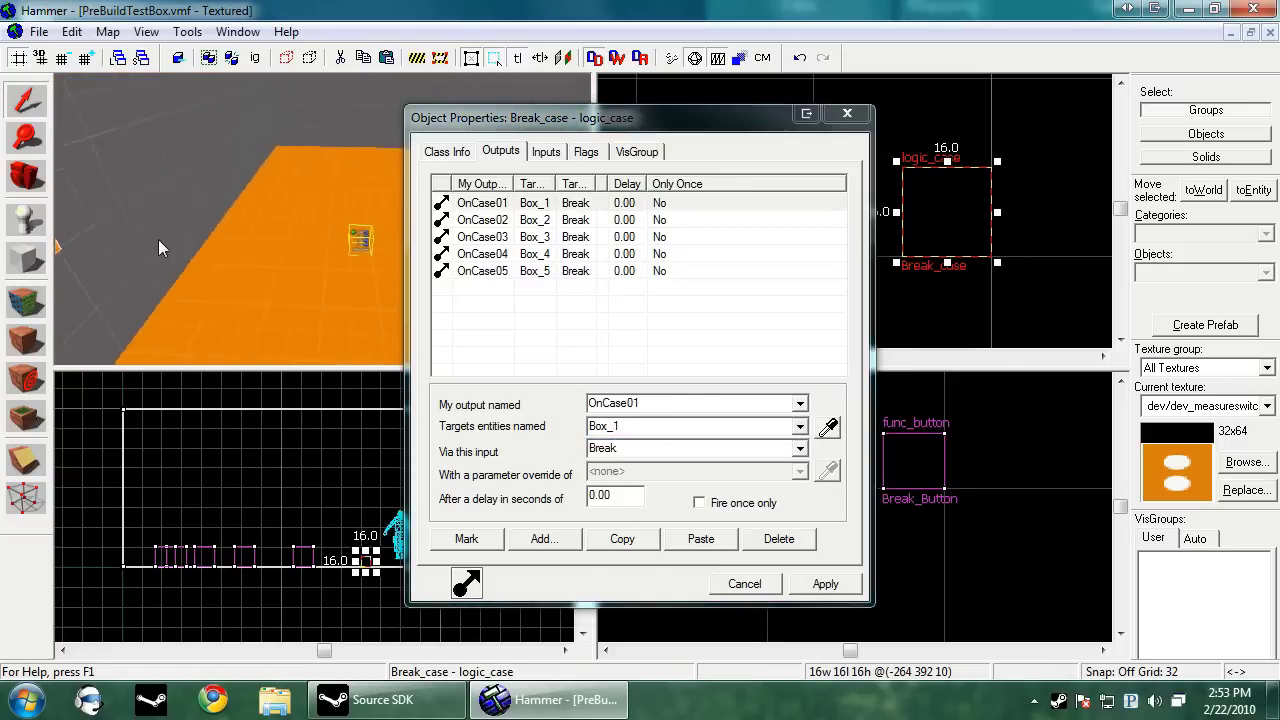
key(s)
click(118, 245)
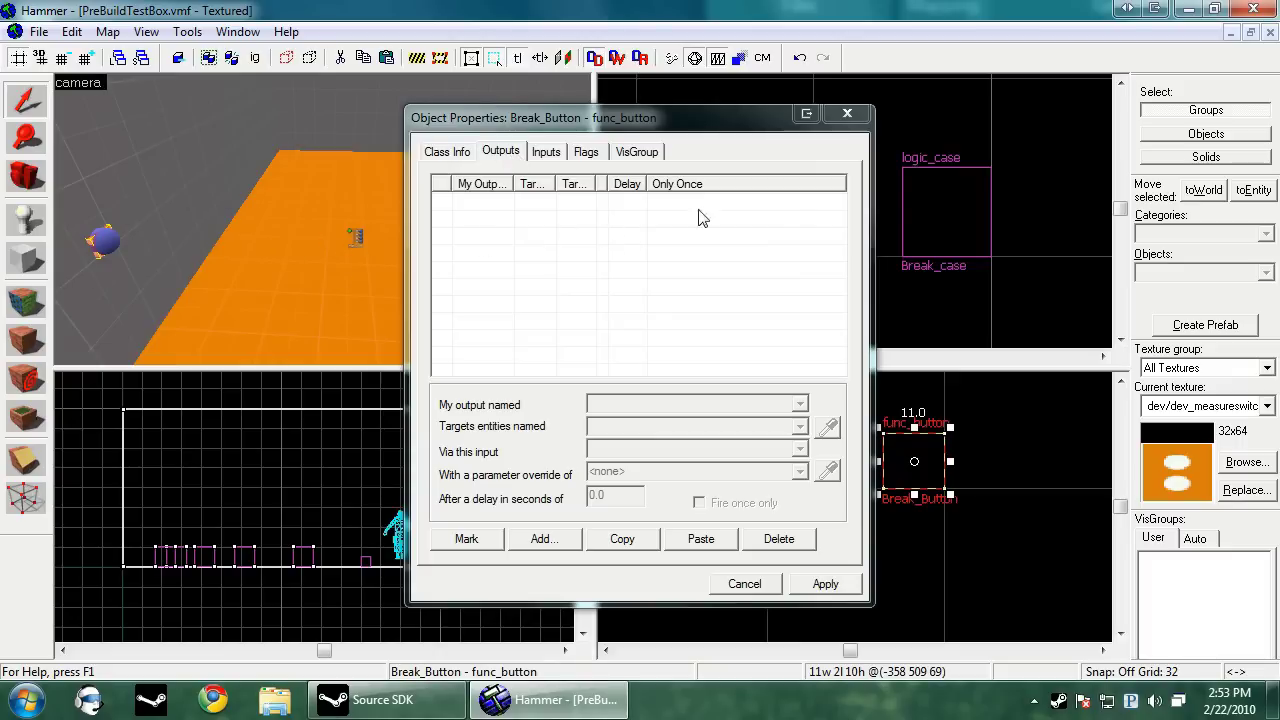
click(563, 549)
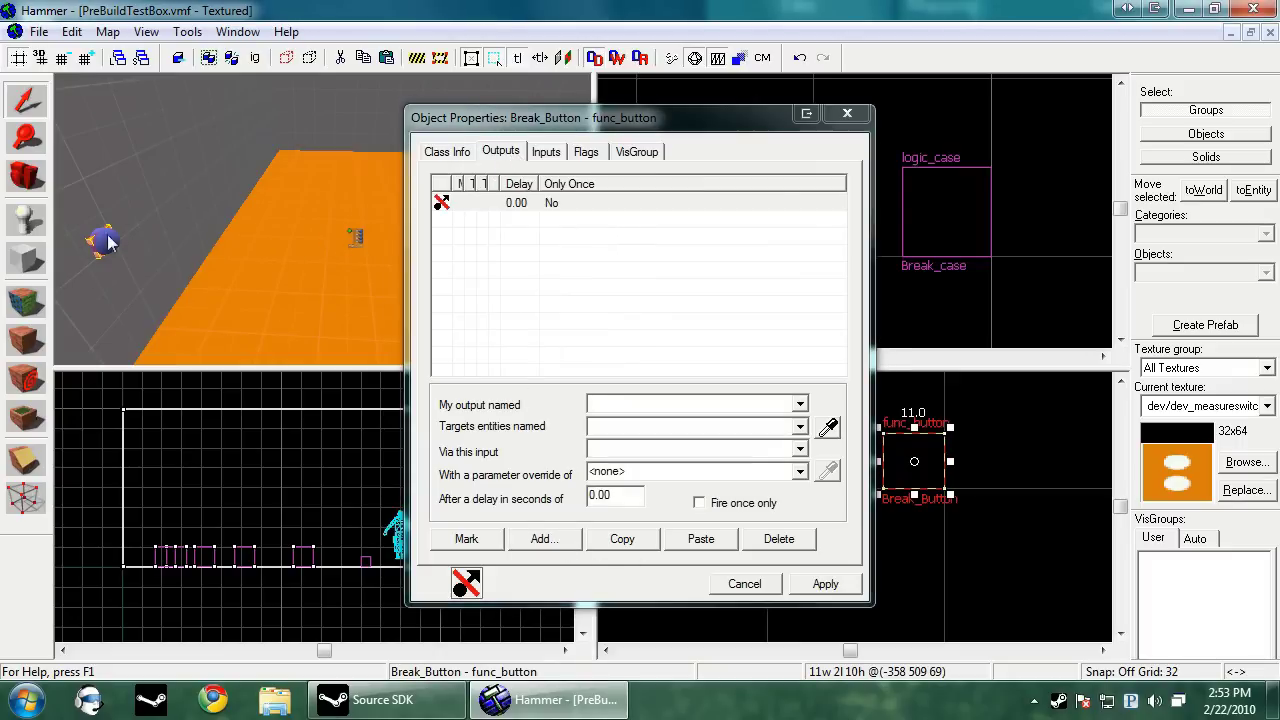
click(800, 404)
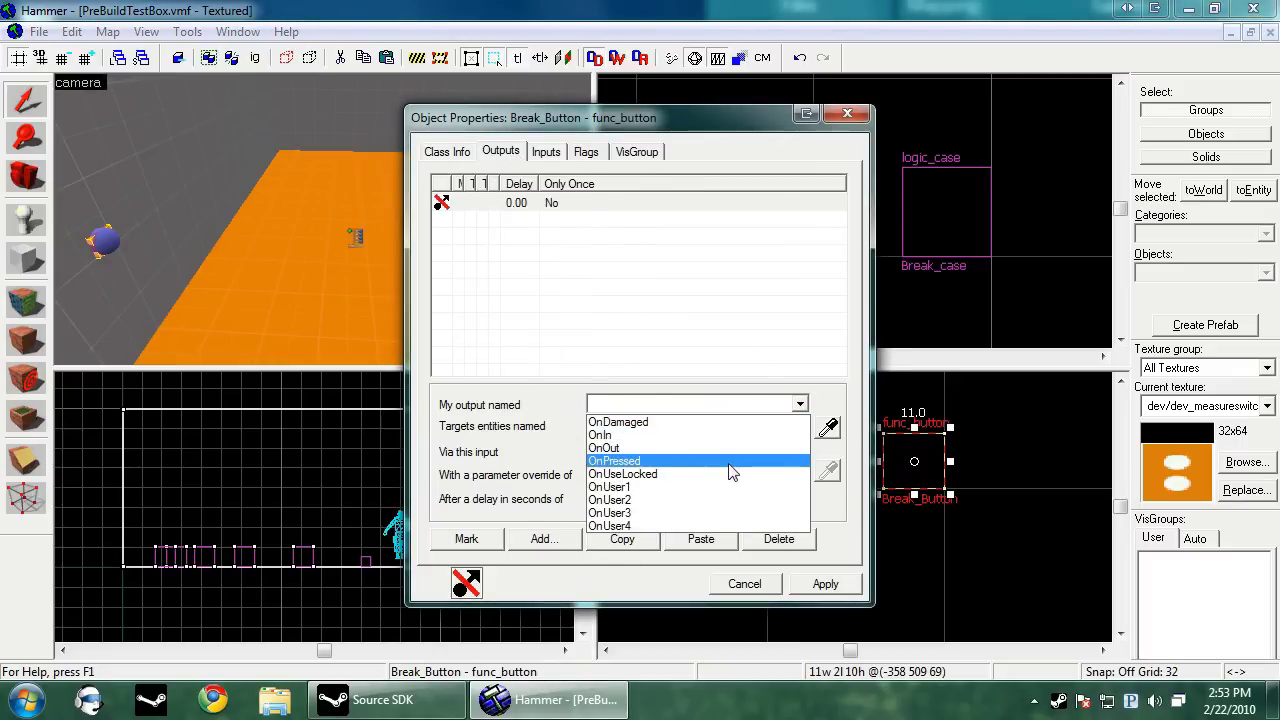
click(657, 451)
- Target the OnPressed output at the Break_case entity via the PickRandom input, and apply it
click(828, 427)
click(354, 238)
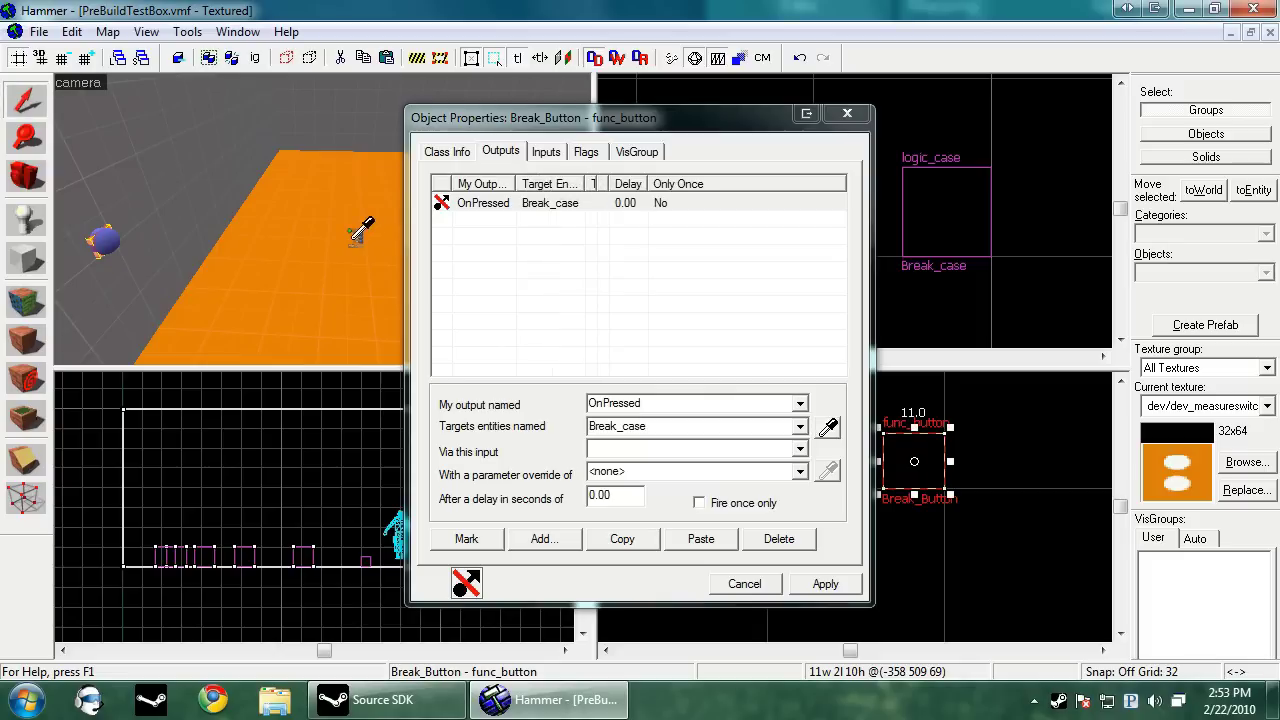
click(650, 448)
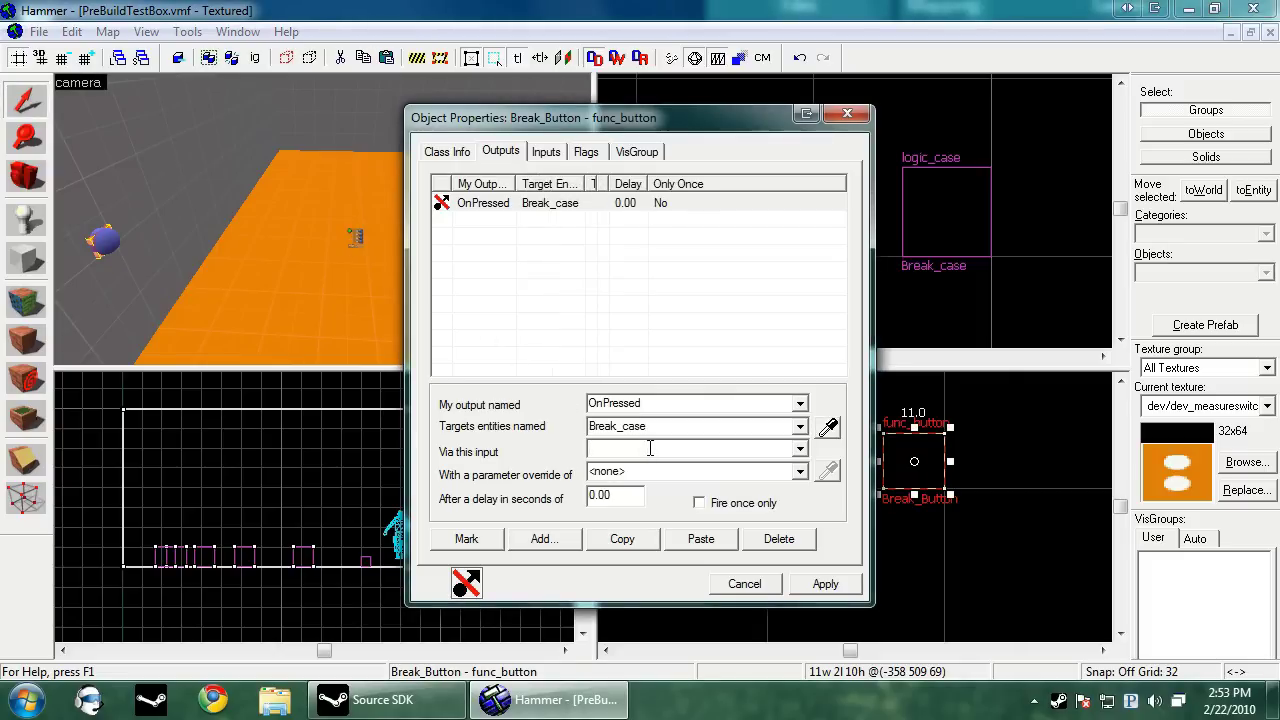
text(PickRandom)
click(826, 584)
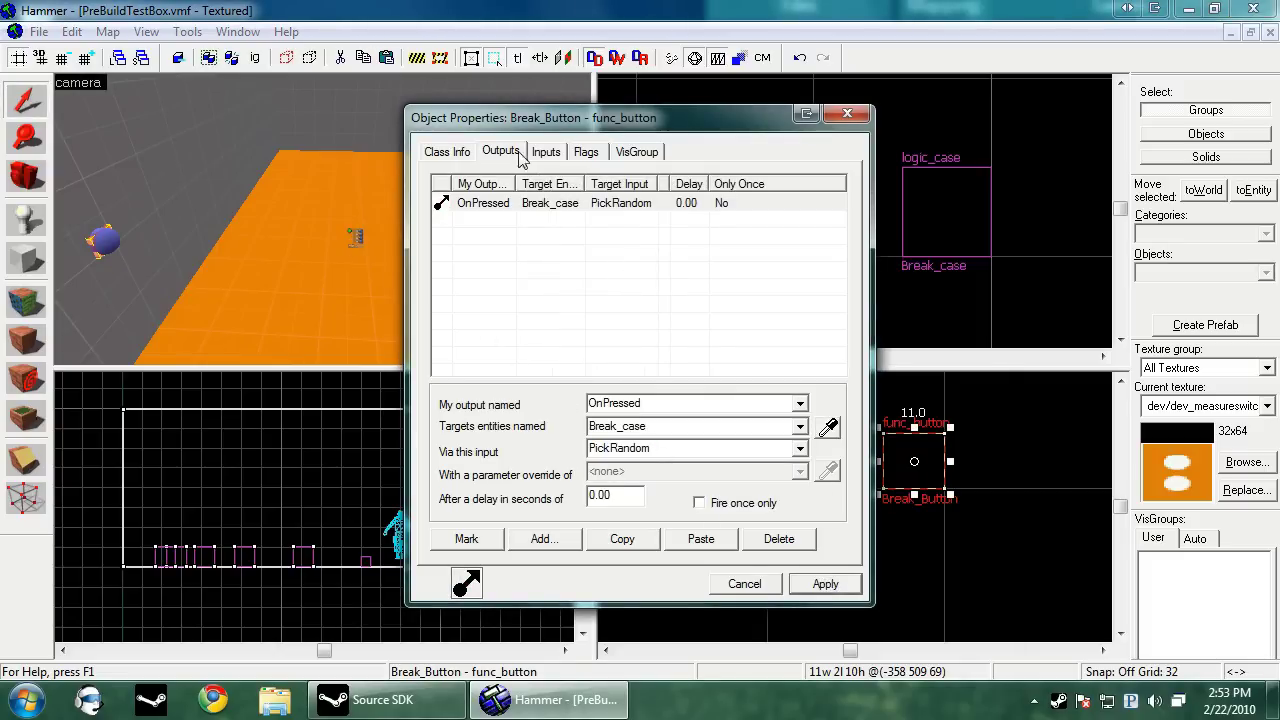
- Review the connections of Break_case and Break_Button, and close the object properties with Break_case selected
click(546, 152)
click(353, 237)
click(500, 152)
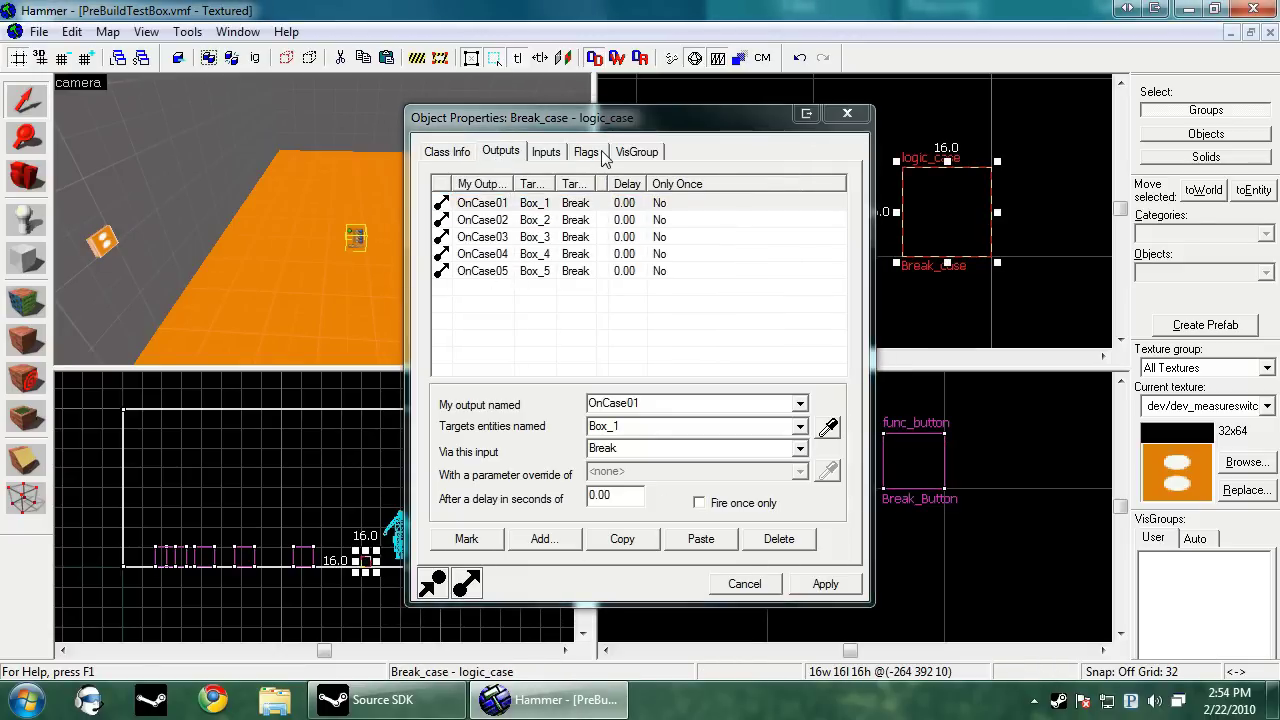
click(105, 236)
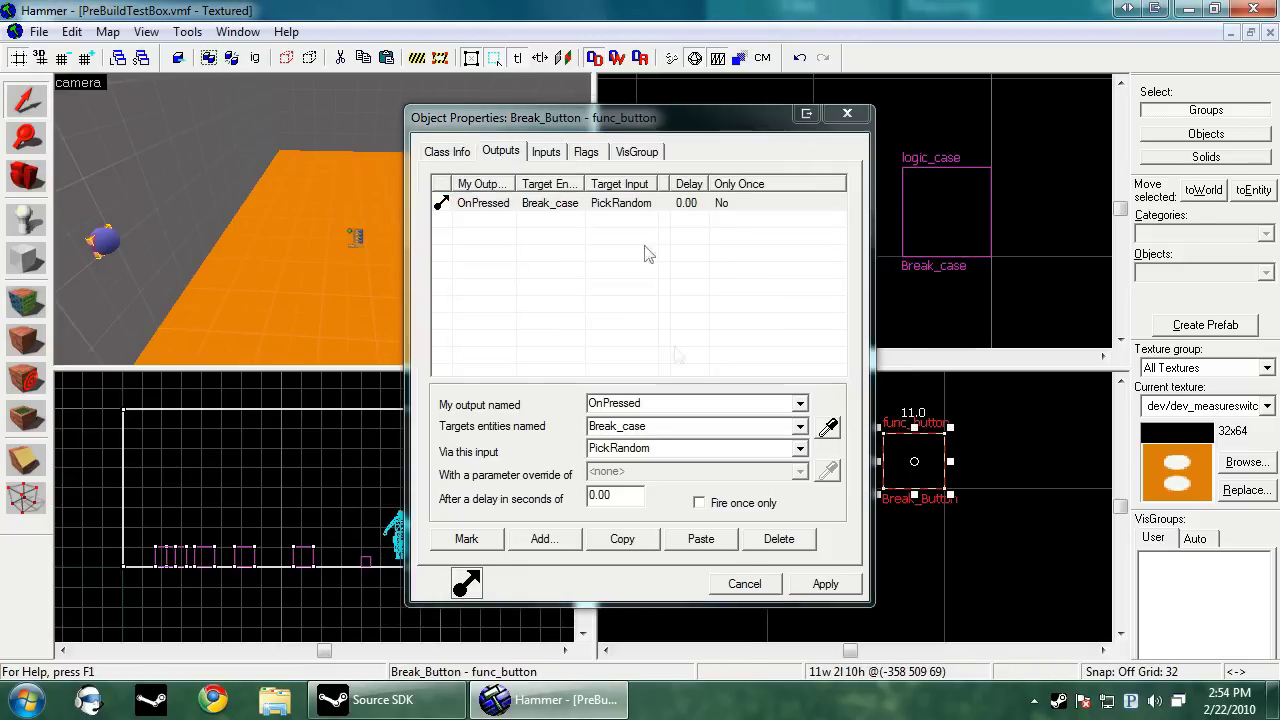
click(349, 247)
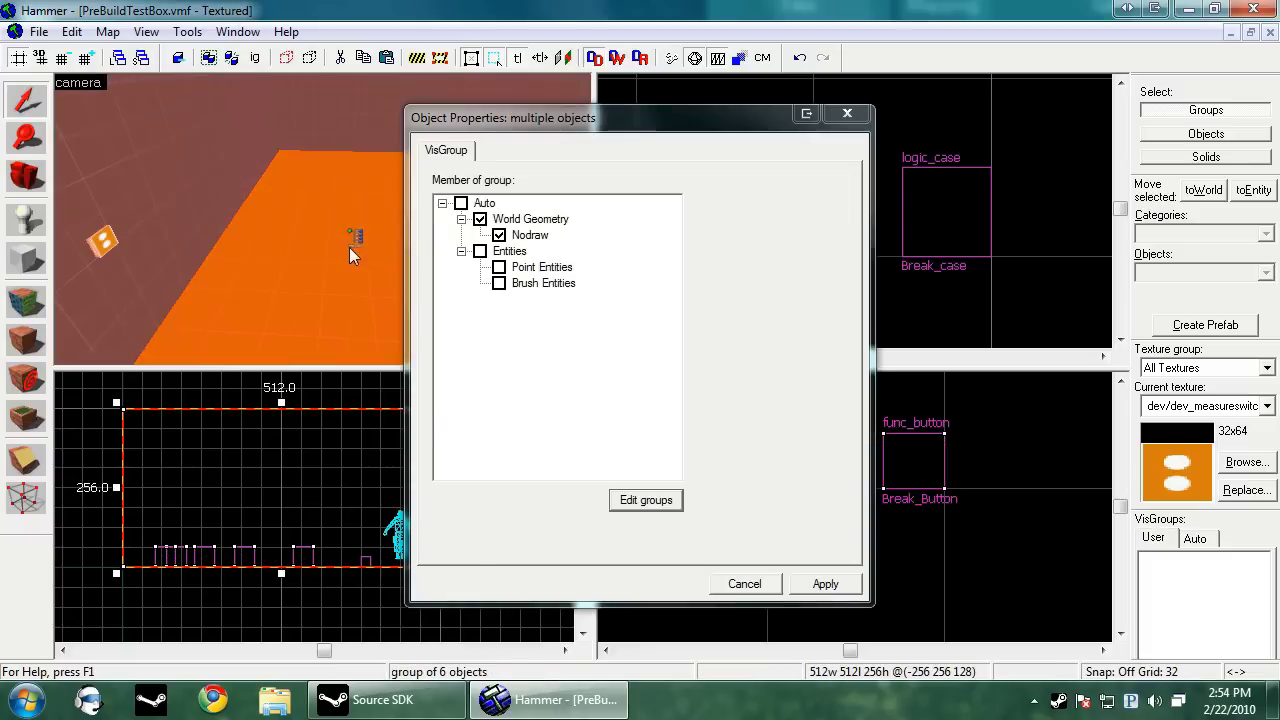
click(355, 237)
click(744, 583)
- Place a new point entity on the orange floor beside Break_case and open its properties
click(25, 220)
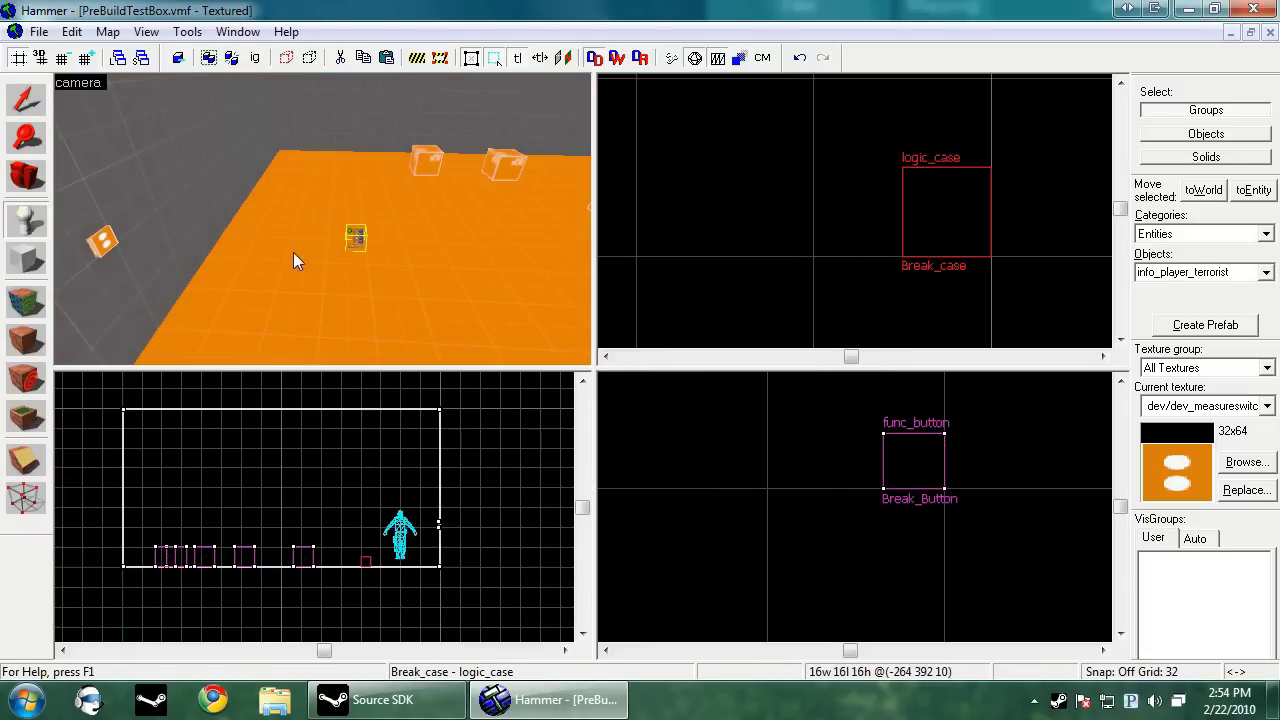
click(293, 252)
key(alt+Return)
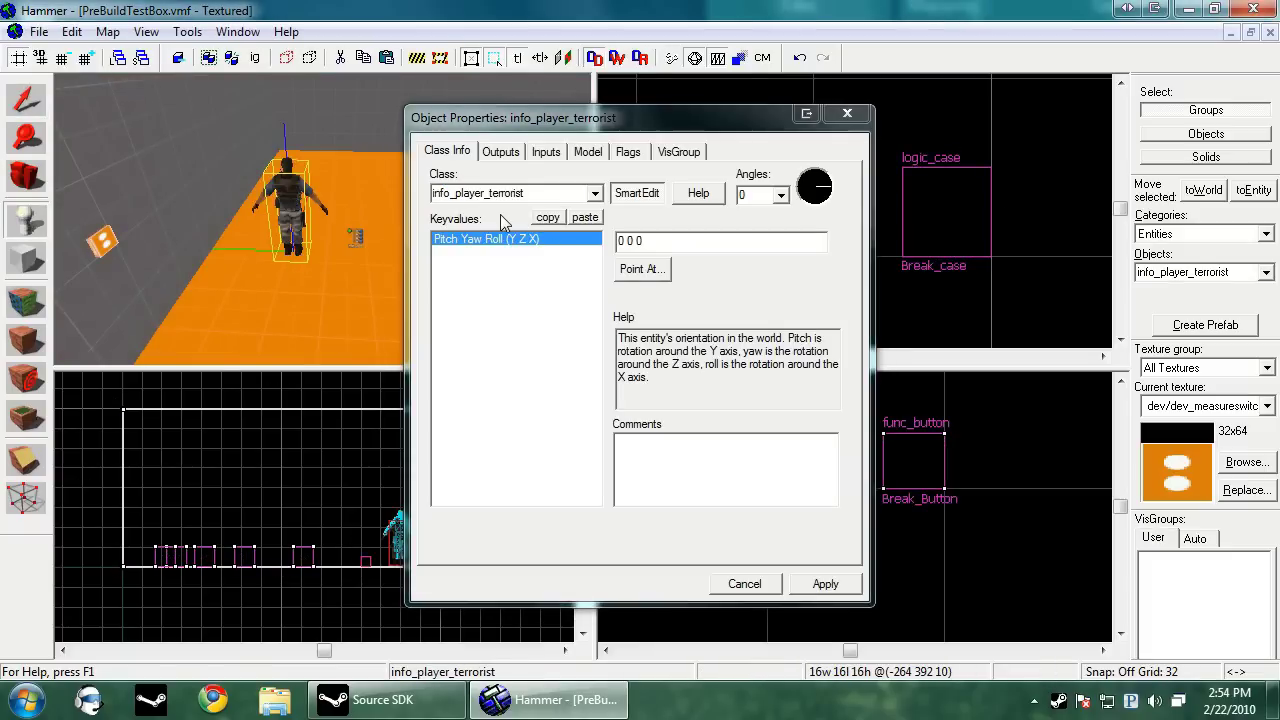
- Change the new entity's class to math_counter, name it Break_counter, and apply the changes
double_click(542, 194)
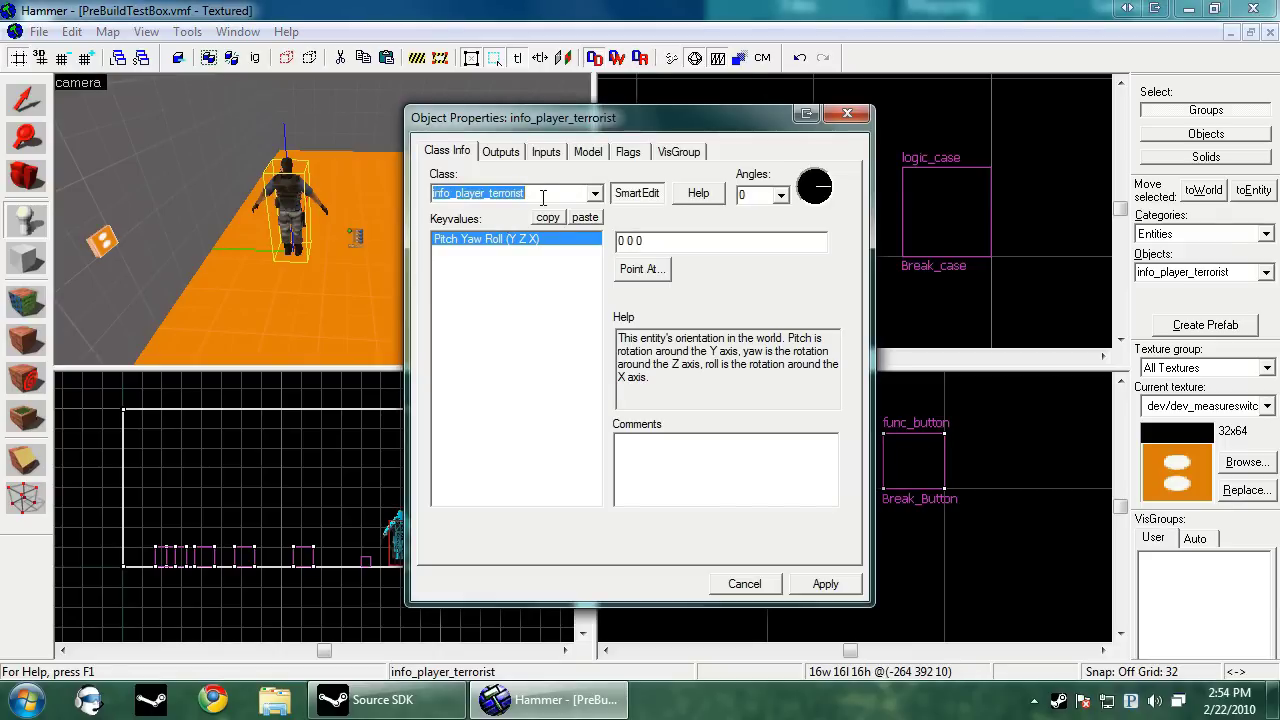
text(me)
text(ath_c)
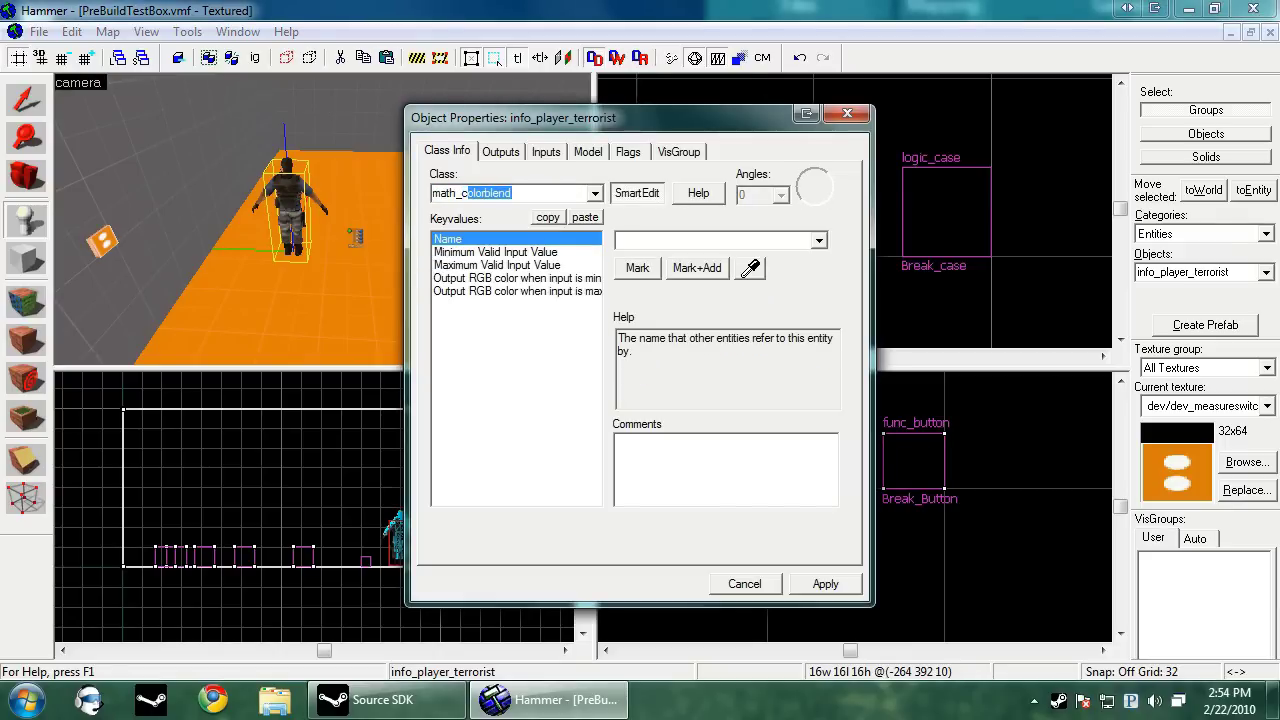
text(ounter)
click(681, 245)
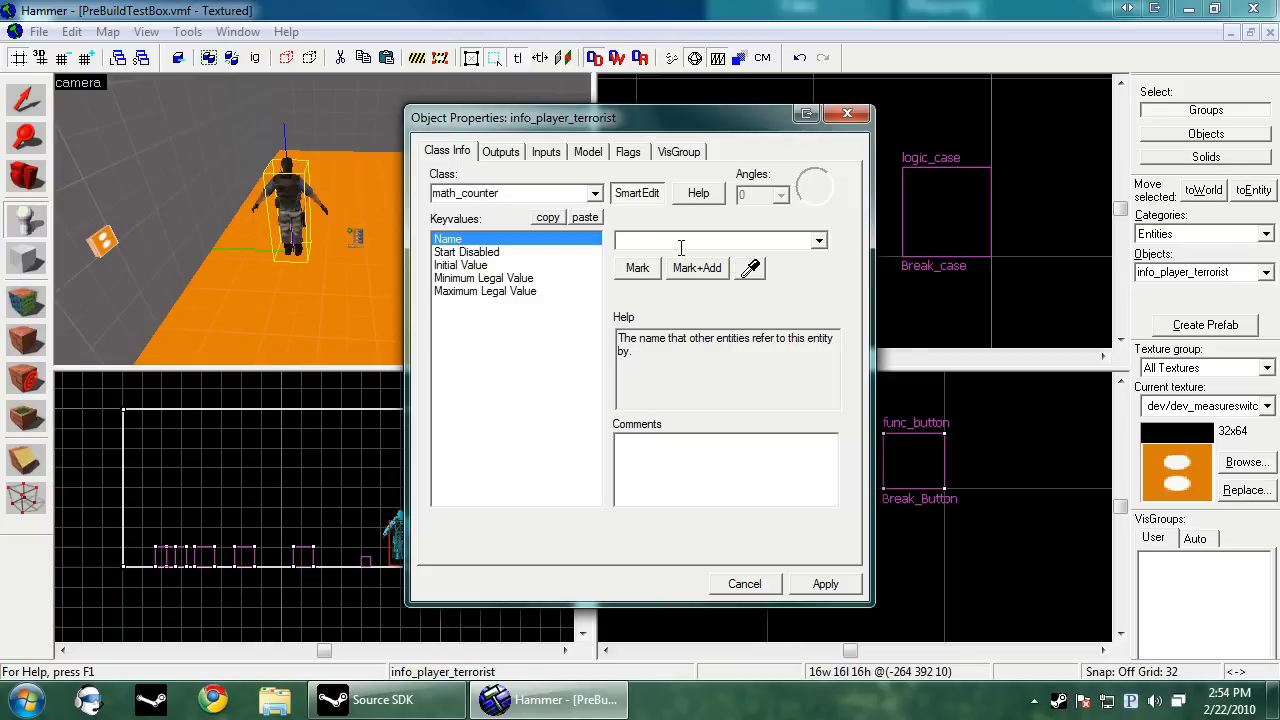
text(Break_counter)
click(827, 583)
- Select Break_counter and move it in the top view so it sits directly against Break_case
key(shift+s)
click(280, 233)
scroll(1070, 178, down, 12)
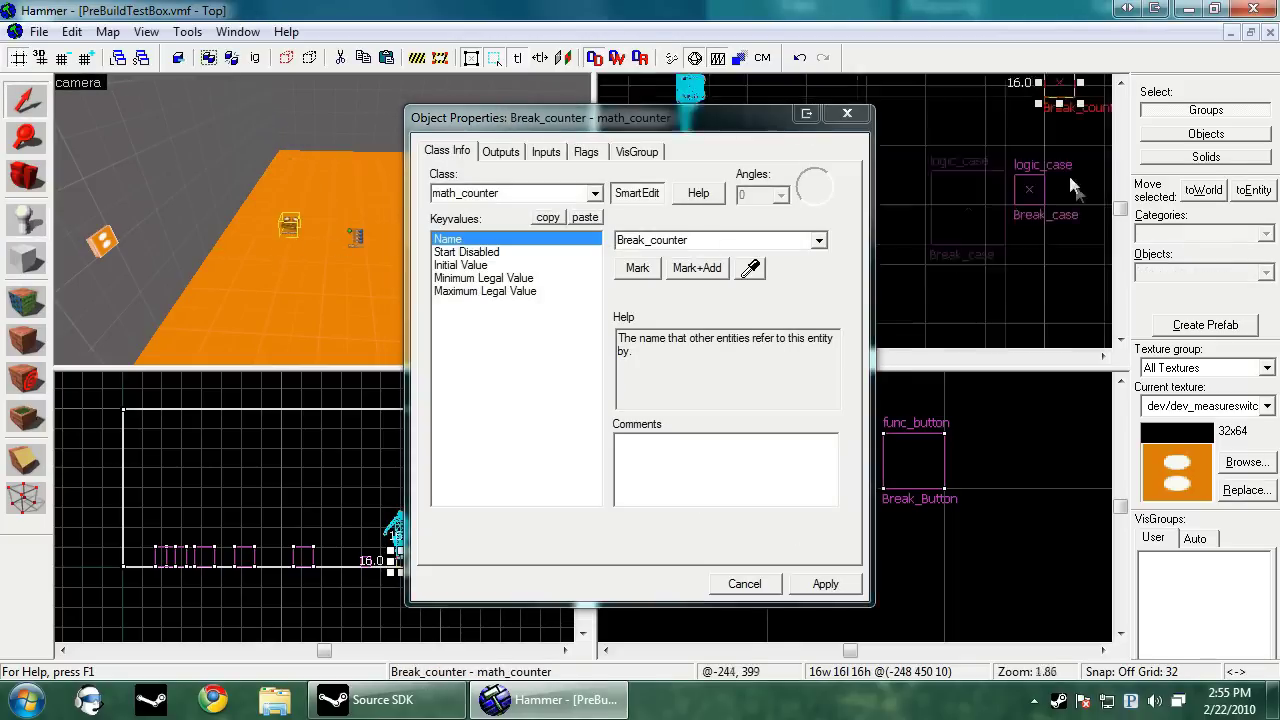
scroll(1048, 174, up, 10)
drag(1042, 92, 985, 242)
scroll(982, 255, up, 4)
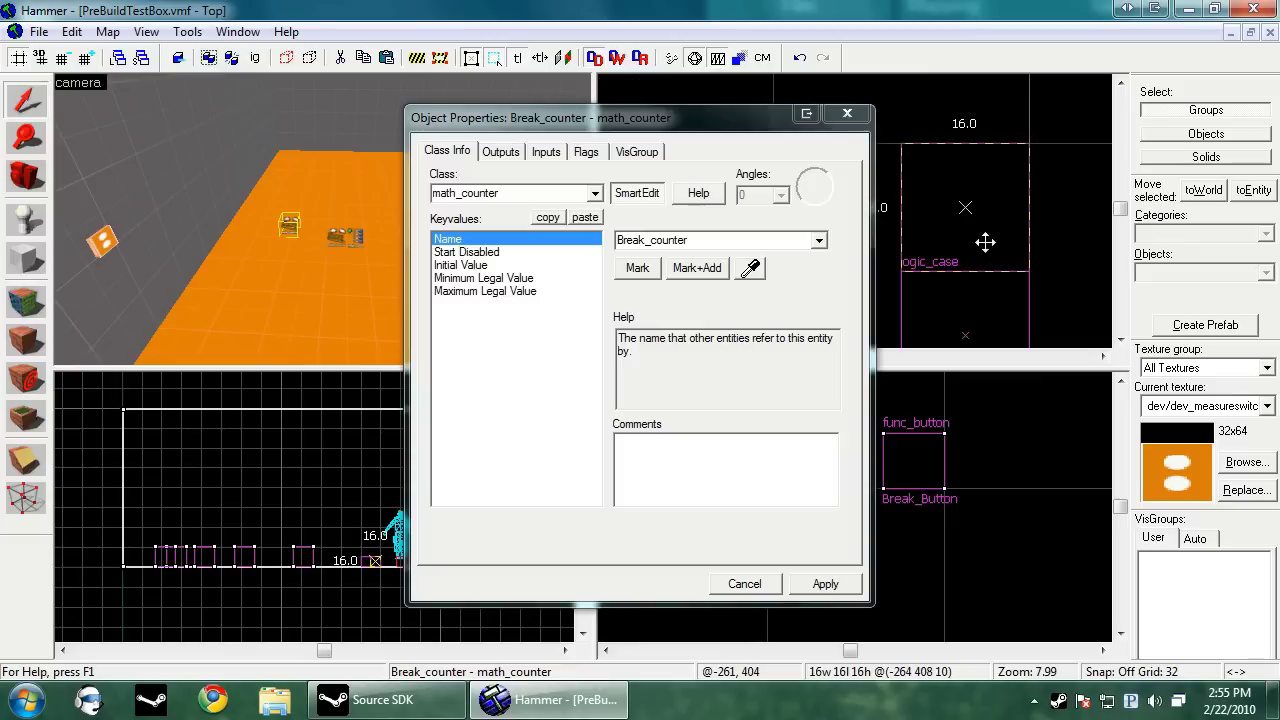
- Check Break_counter's Start Disabled, Initial Value and Minimum Legal Value settings, and set its Maximum Legal Value to 3
click(440, 252)
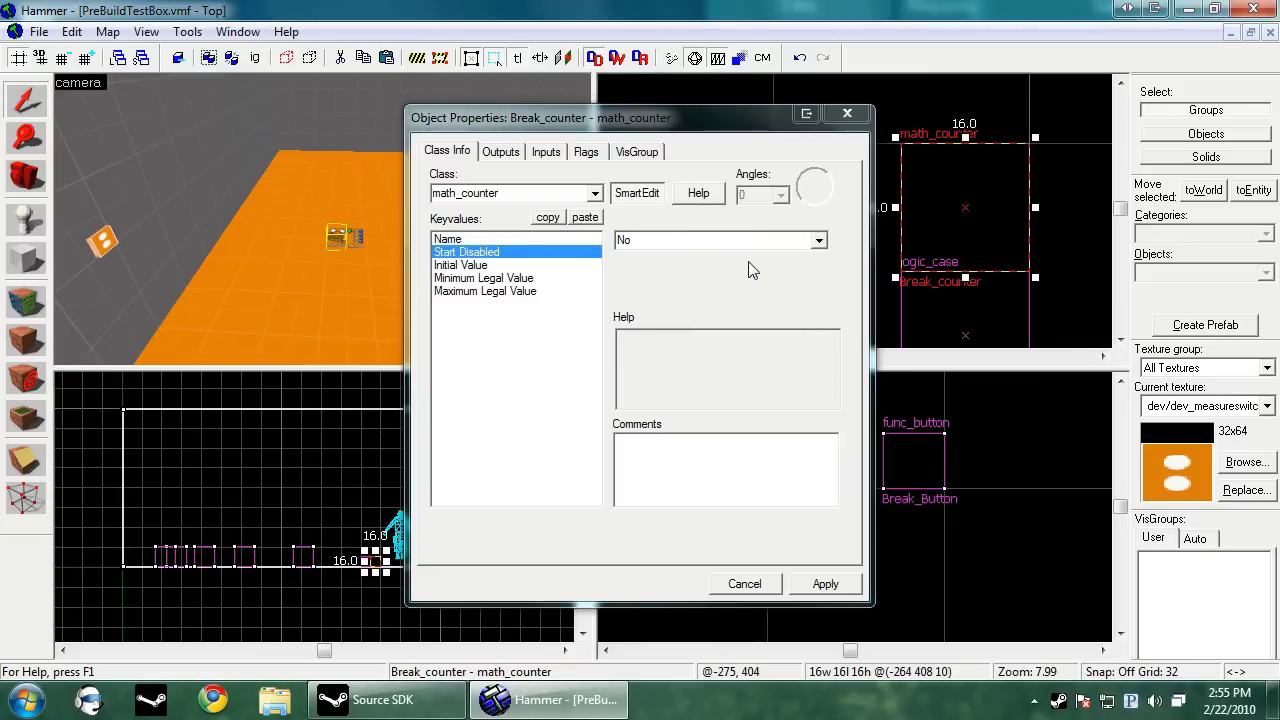
click(513, 266)
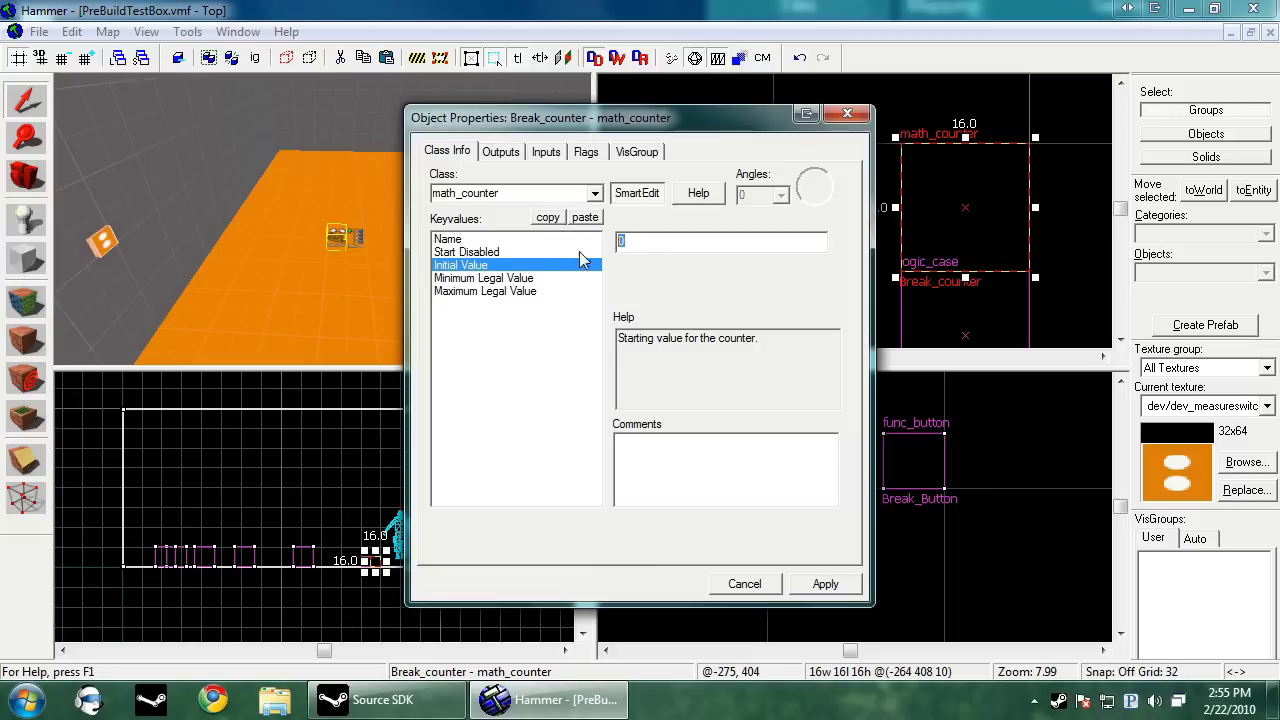
click(494, 281)
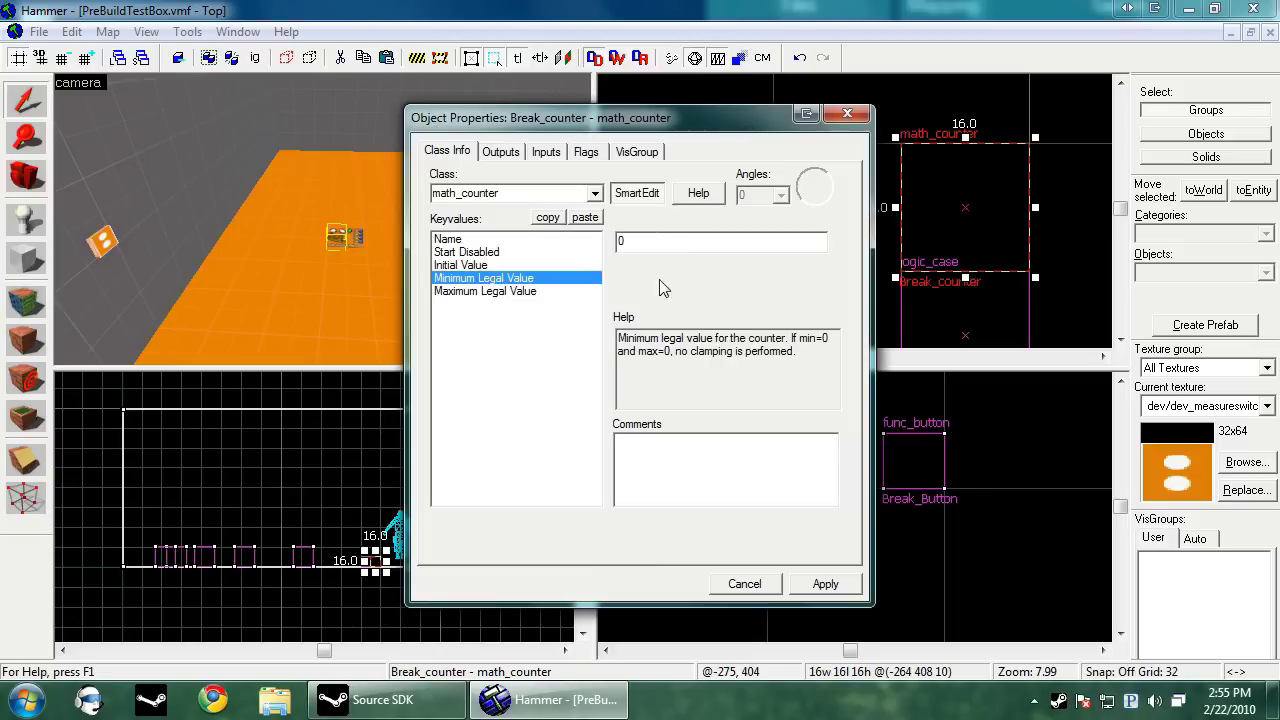
drag(742, 387, 748, 391)
click(455, 291)
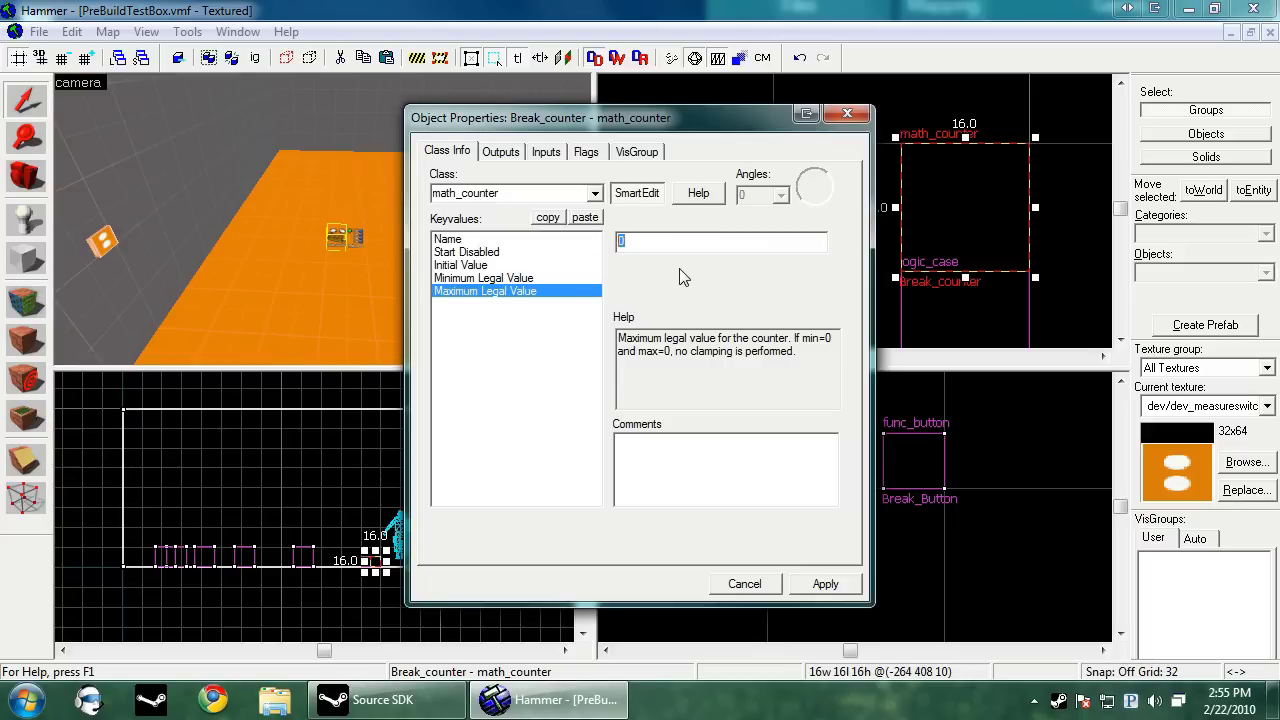
text(3)
drag(793, 339, 833, 340)
click(832, 340)
drag(646, 352, 691, 352)
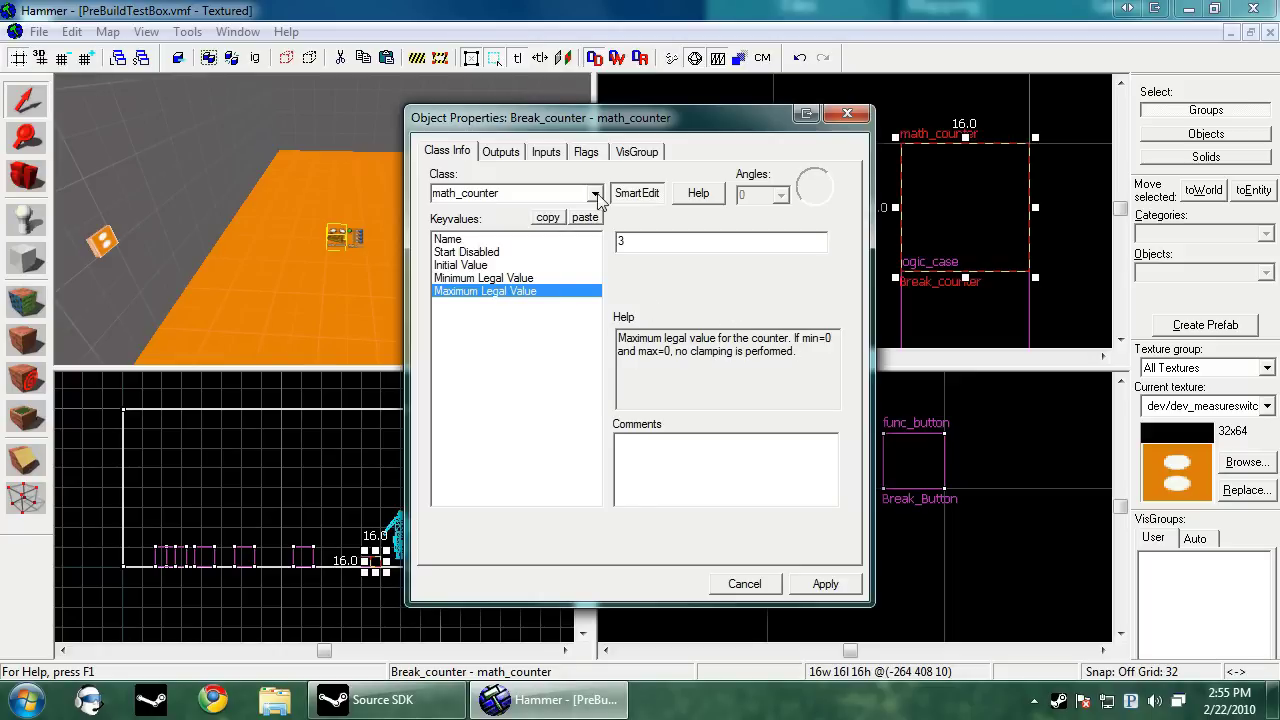
- Add a second OnPressed output to Break_Button targeting Break_counter via Add with a parameter override of 1, and apply it
click(107, 252)
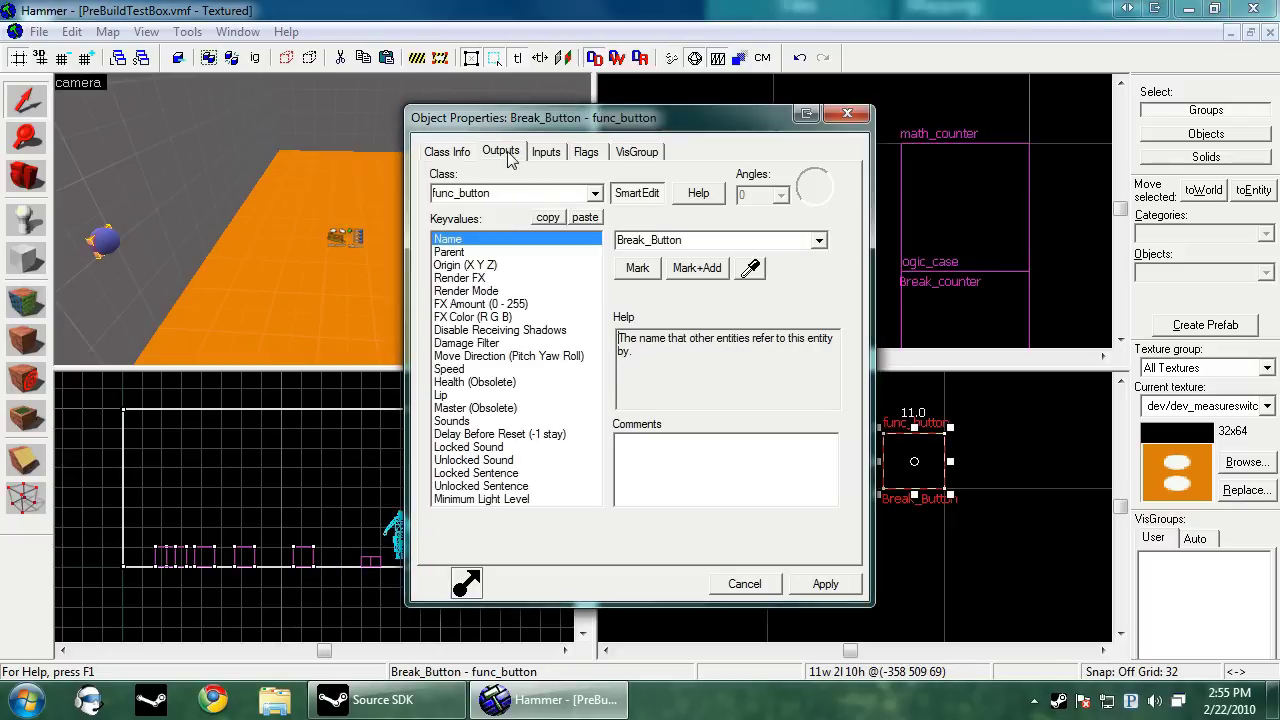
click(502, 152)
click(544, 539)
click(800, 404)
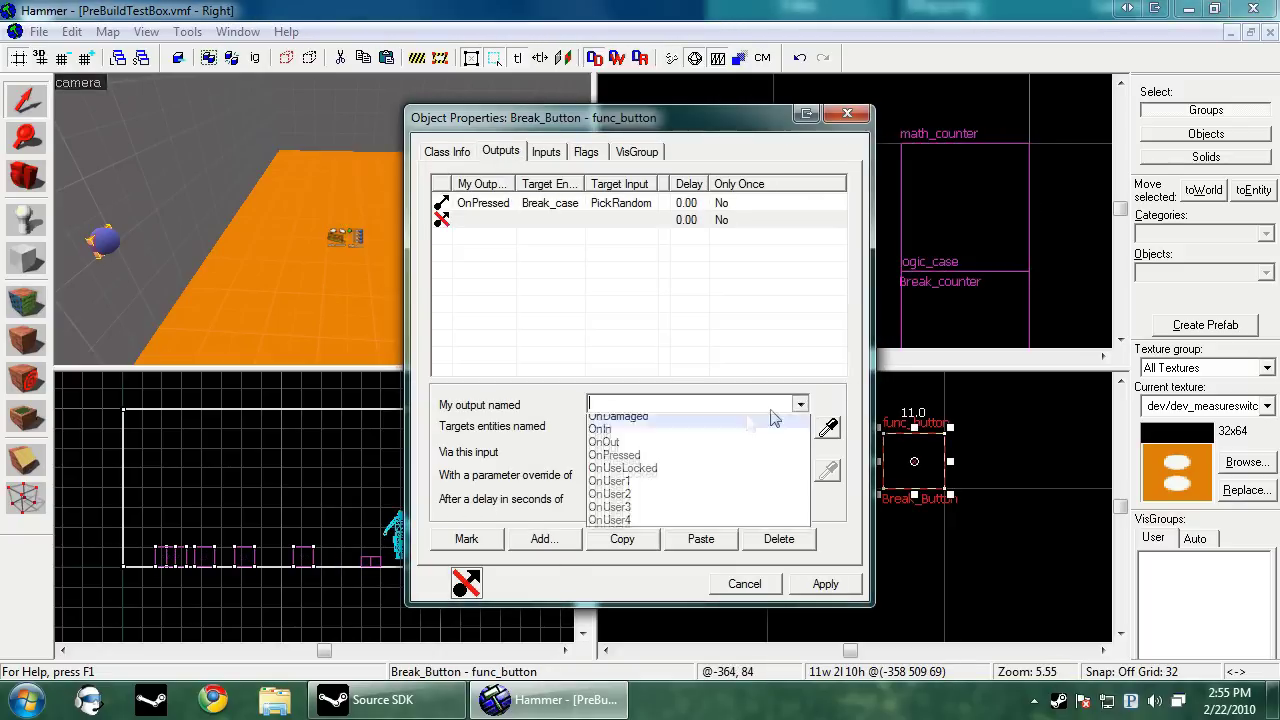
click(792, 455)
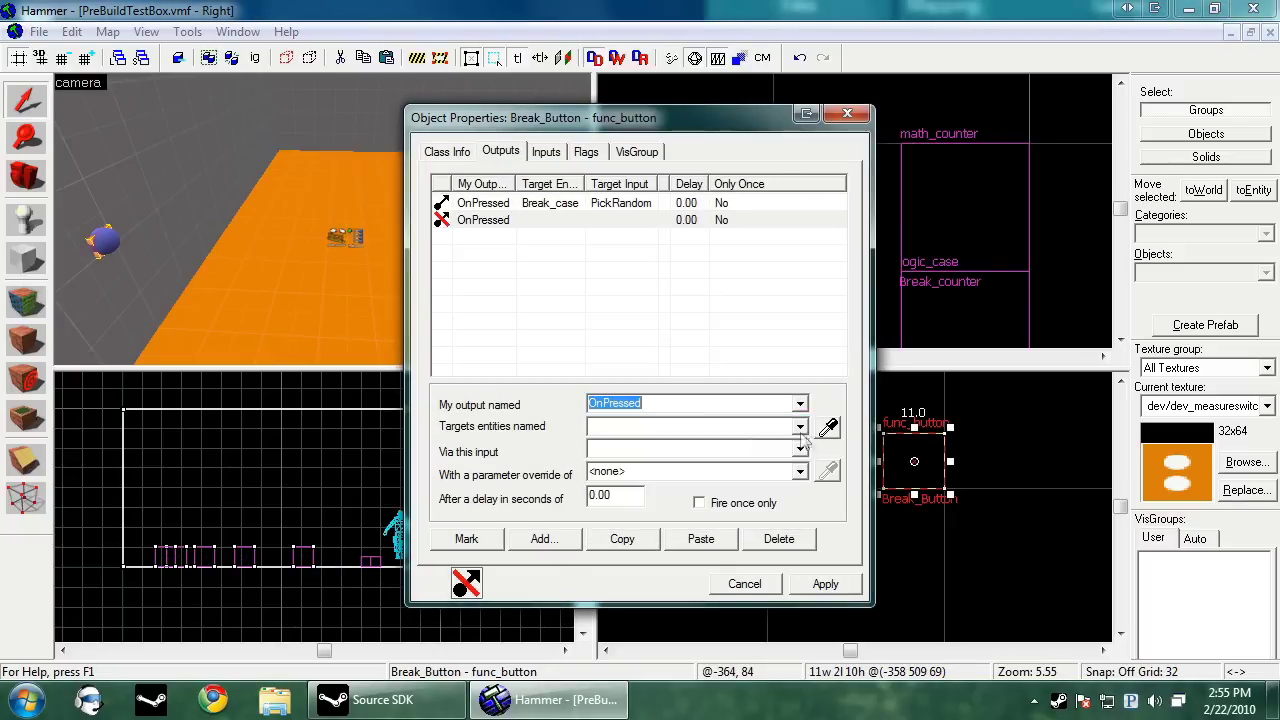
click(338, 239)
click(643, 449)
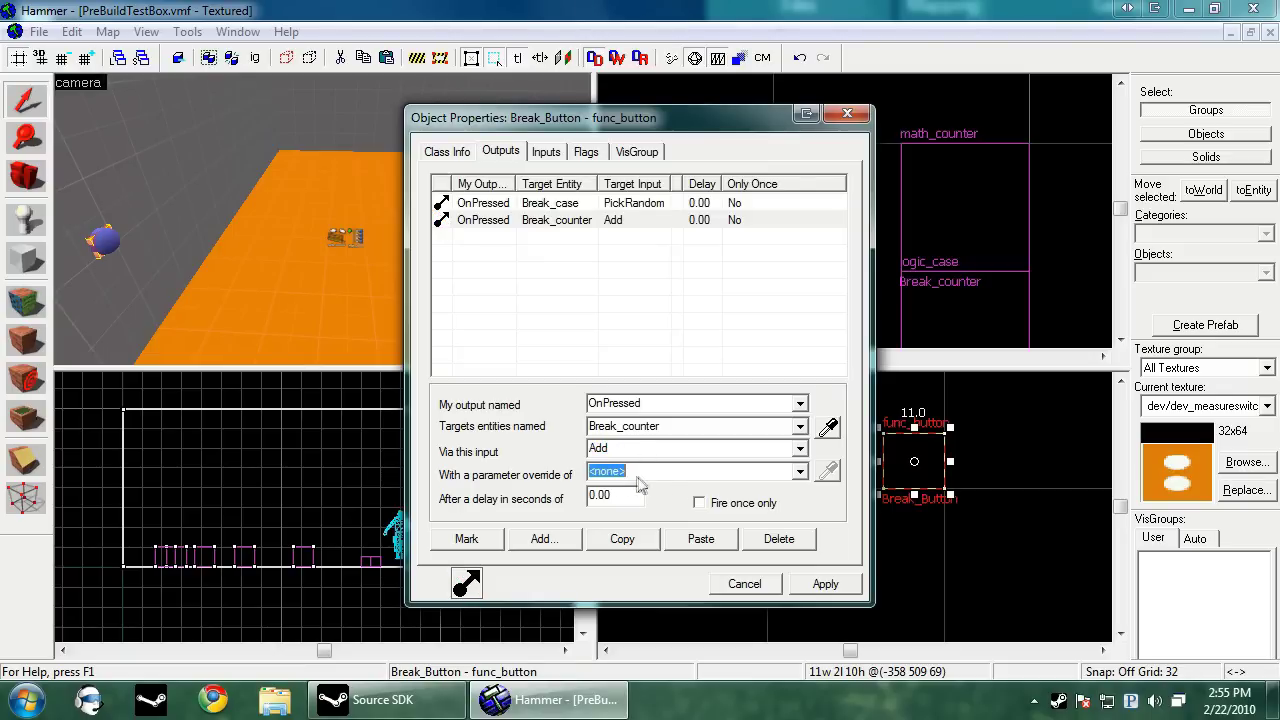
text(1)
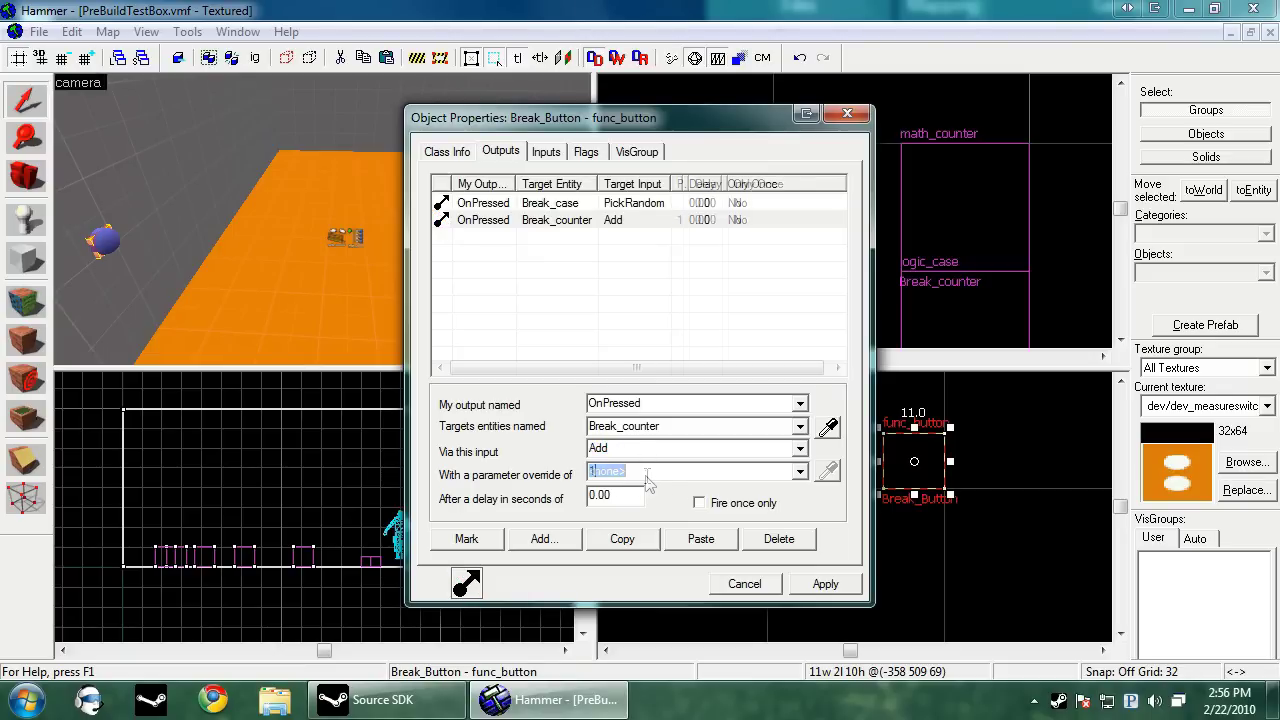
click(826, 586)
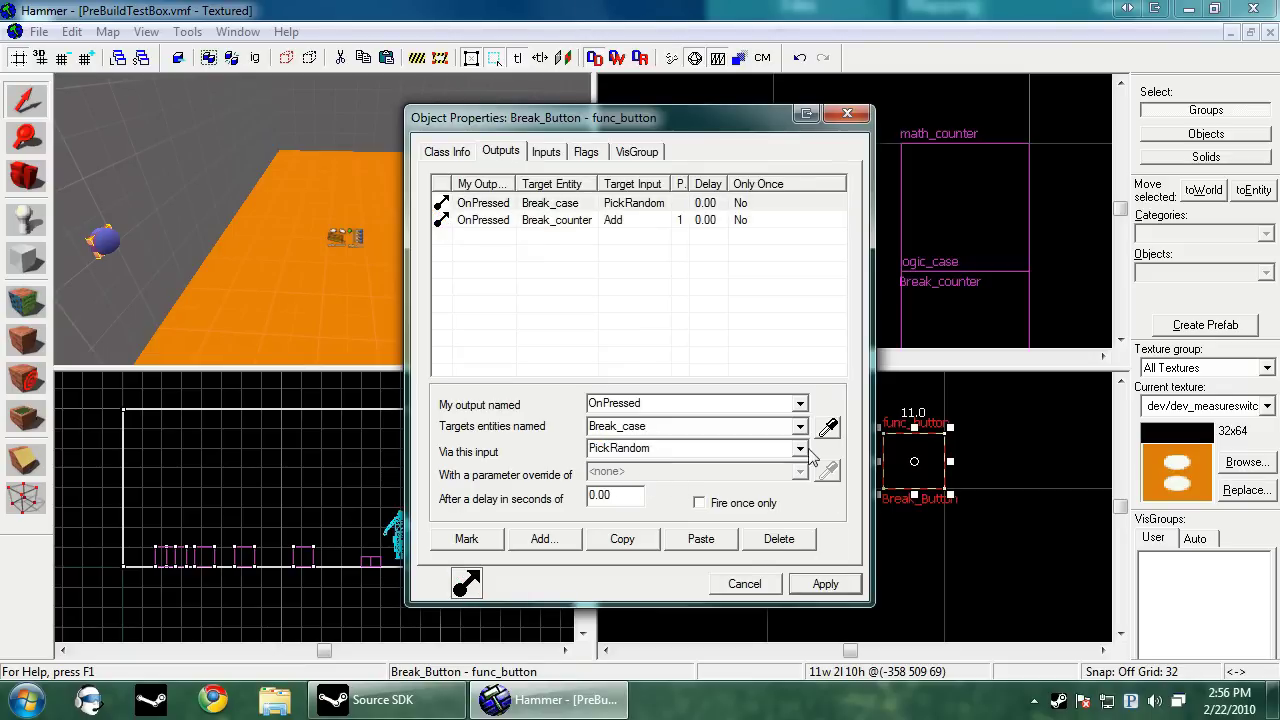
- Review the inputs available for Break_Button's second output targeting Break_counter, keep Add, and apply
click(639, 224)
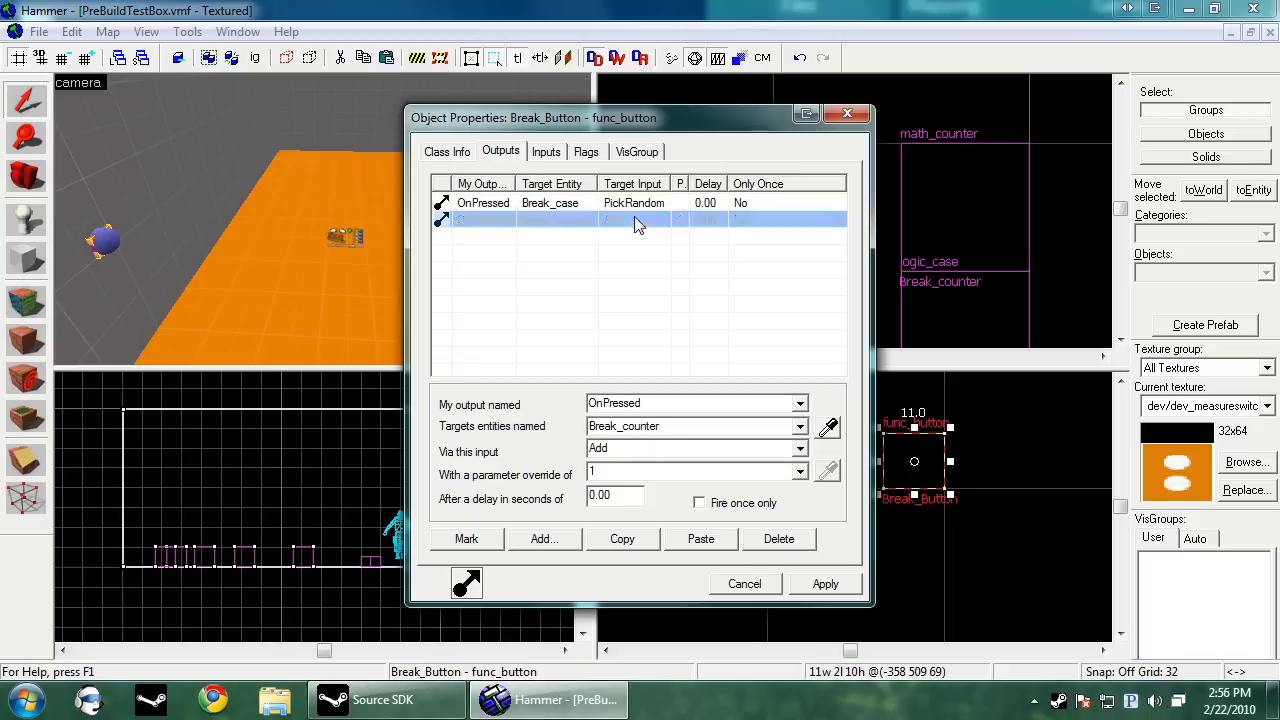
click(800, 450)
drag(803, 492, 804, 520)
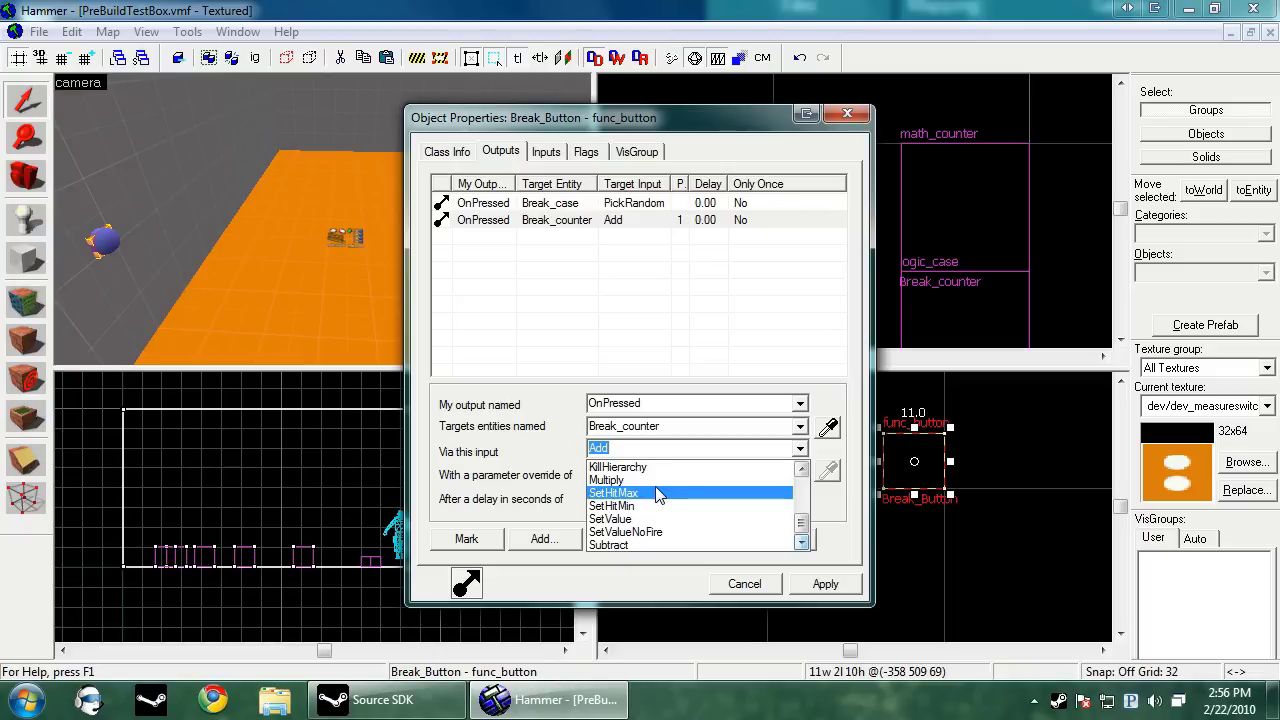
scroll(636, 540, up, 3)
scroll(640, 522, down, 2)
scroll(642, 523, up, 2)
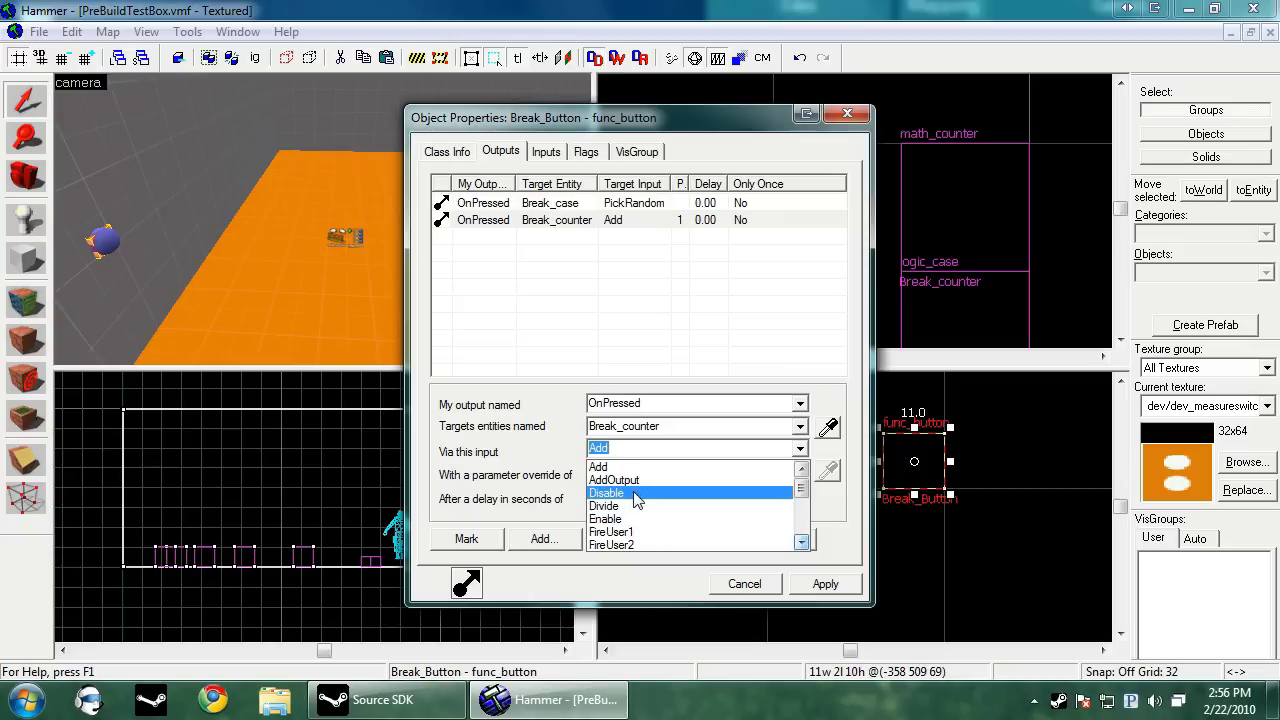
click(580, 338)
click(828, 584)
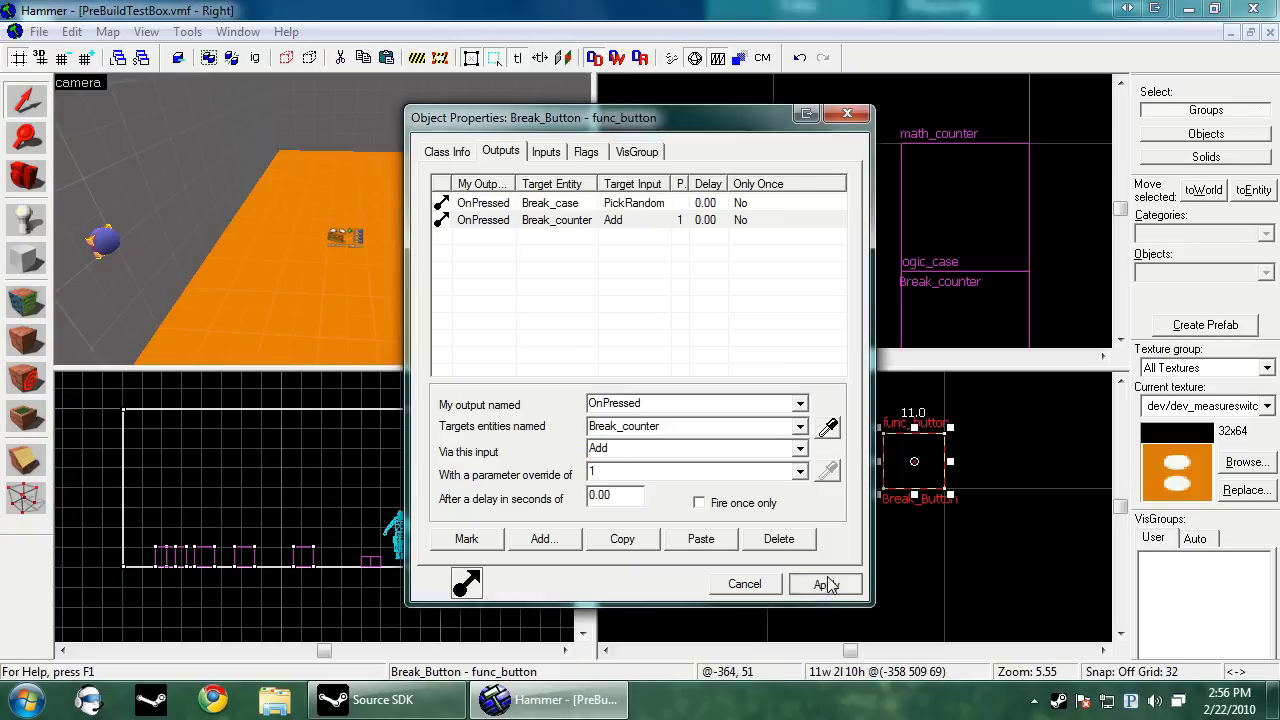
- Add an OnHitMax output to Break_counter that targets Break_Button via the Lock input, and apply it
click(331, 241)
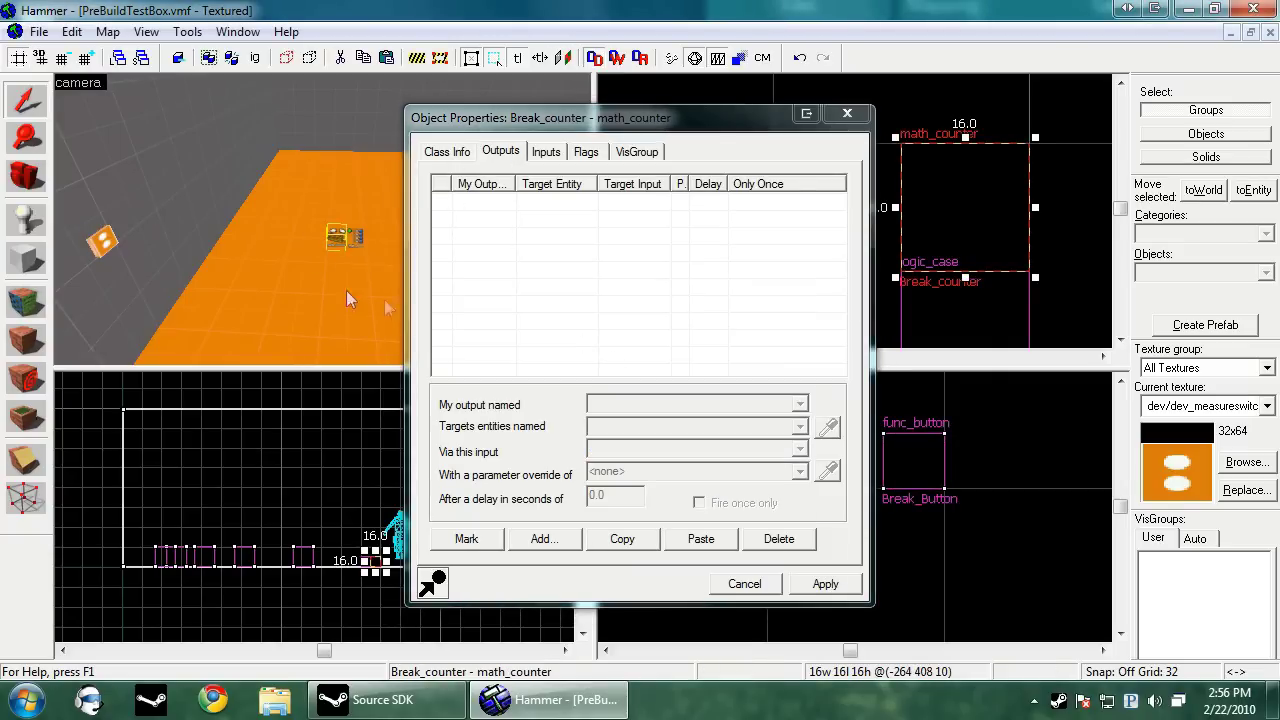
click(565, 540)
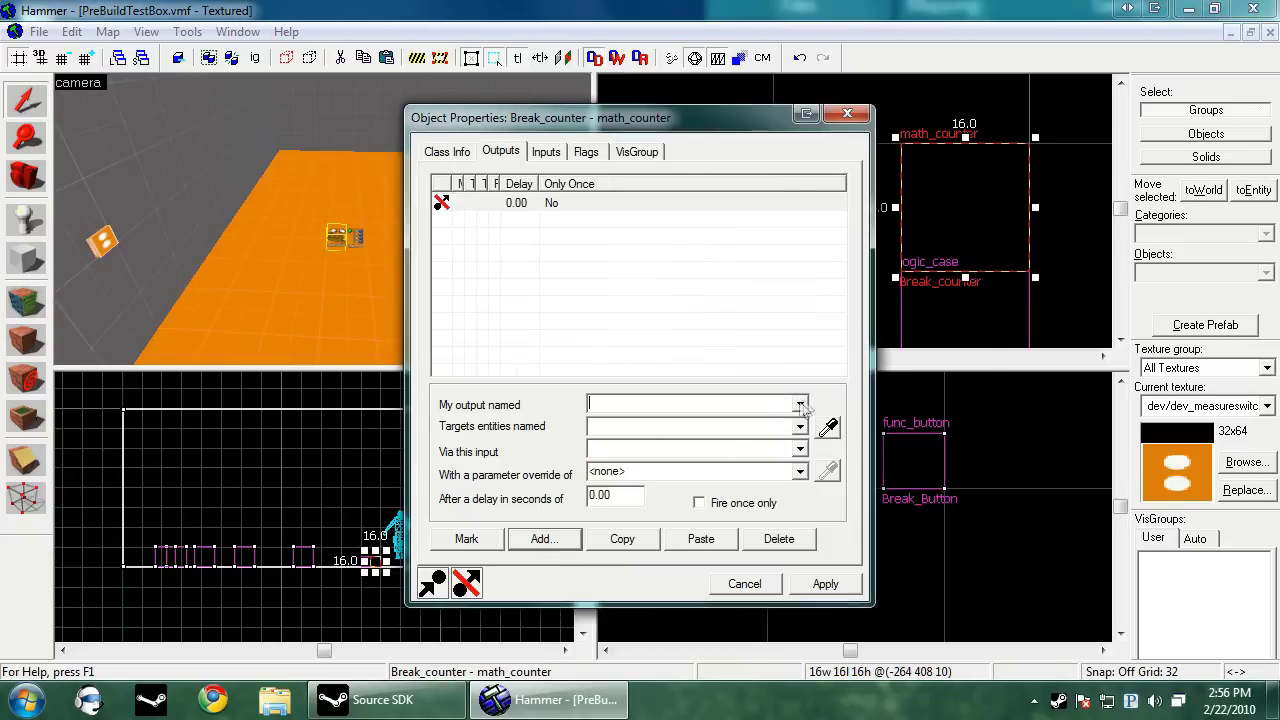
click(800, 404)
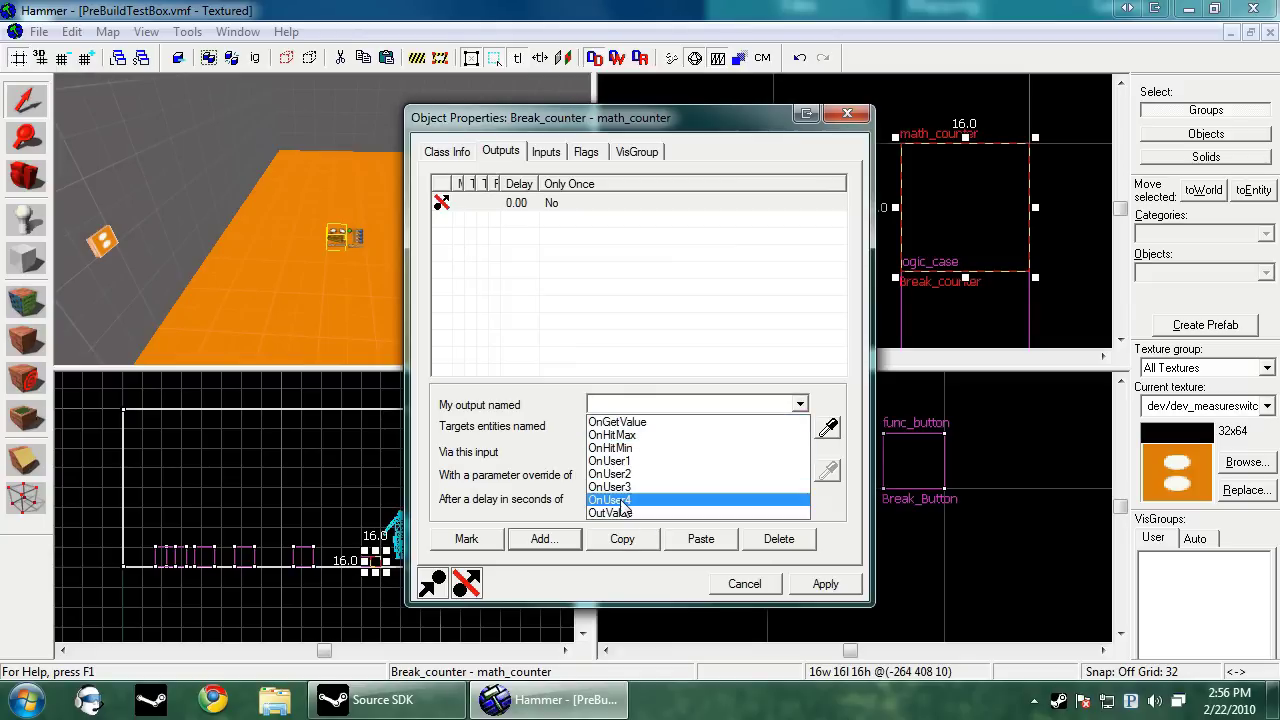
click(630, 436)
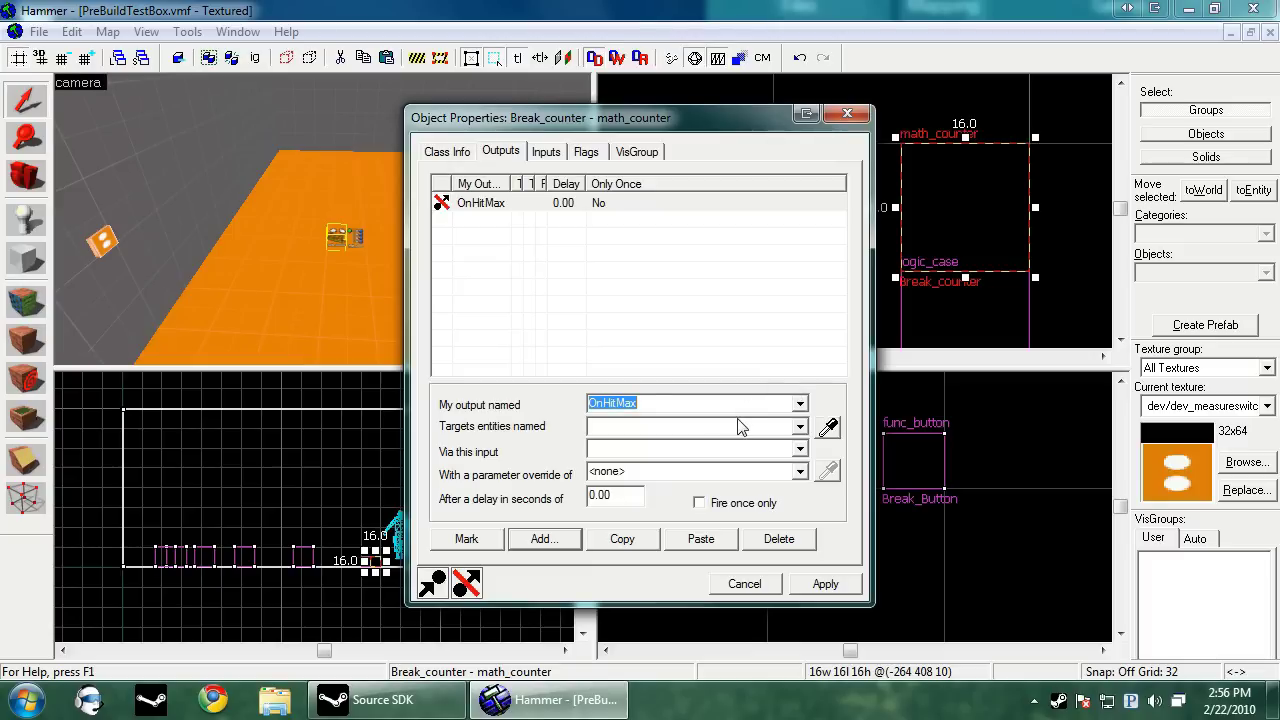
click(828, 428)
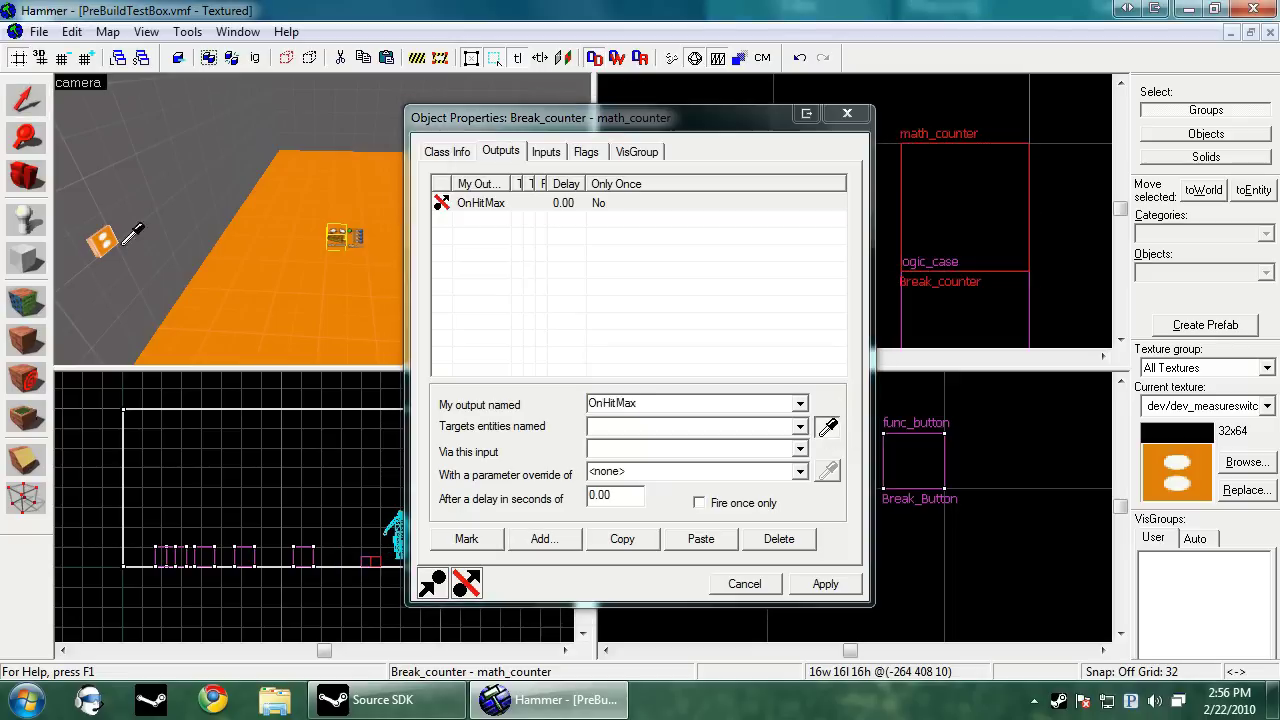
click(104, 240)
click(645, 448)
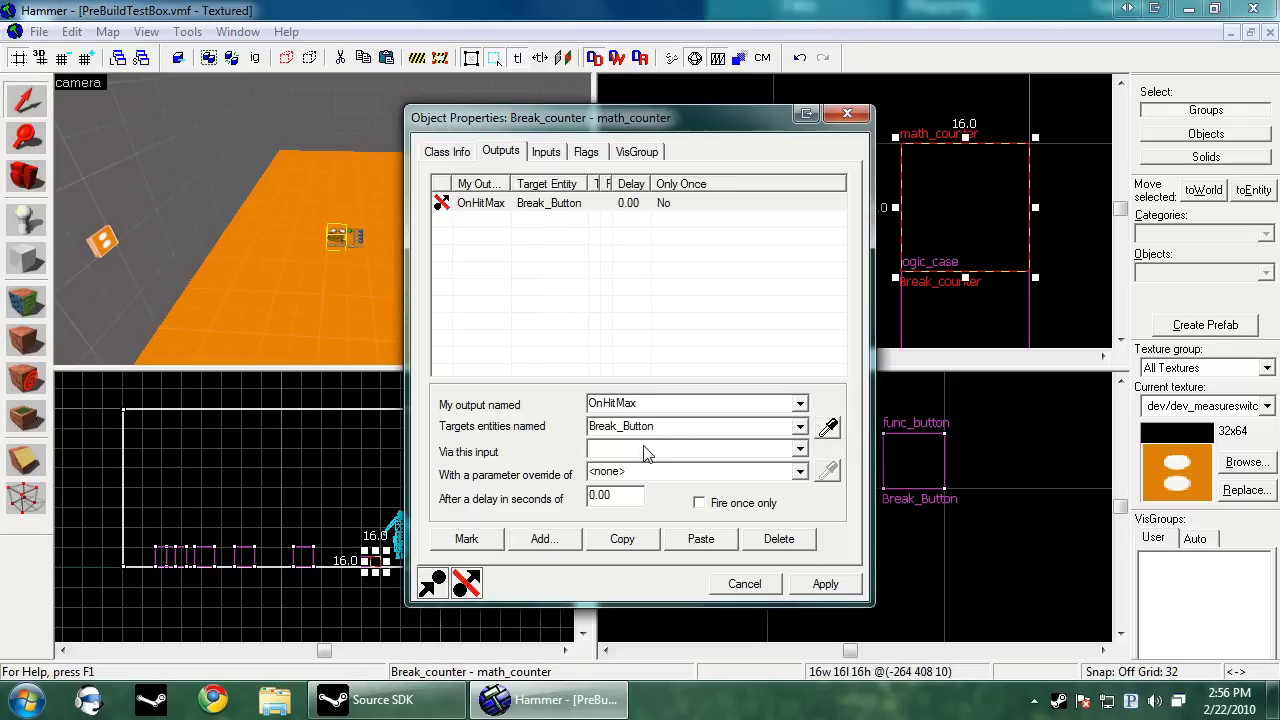
text(Locxk)
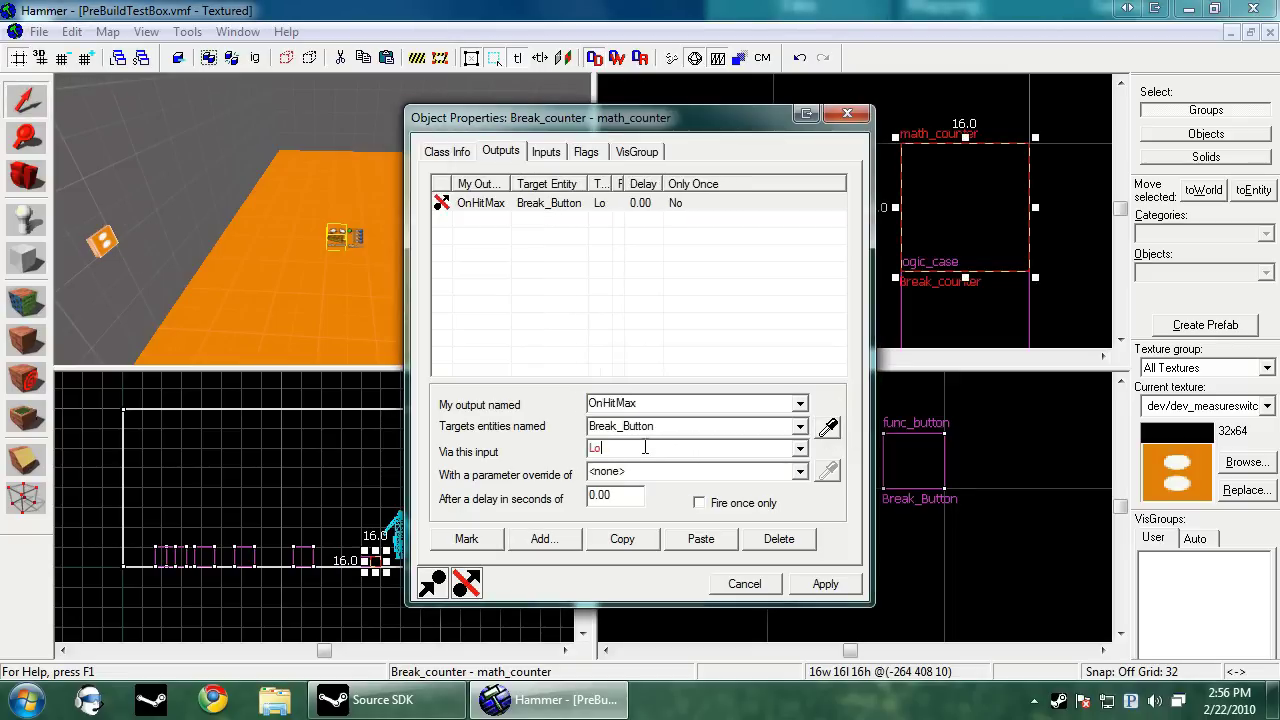
click(825, 584)
- Enable the Don't move flag on Break_Button, apply it, and close the object properties
click(117, 242)
click(586, 152)
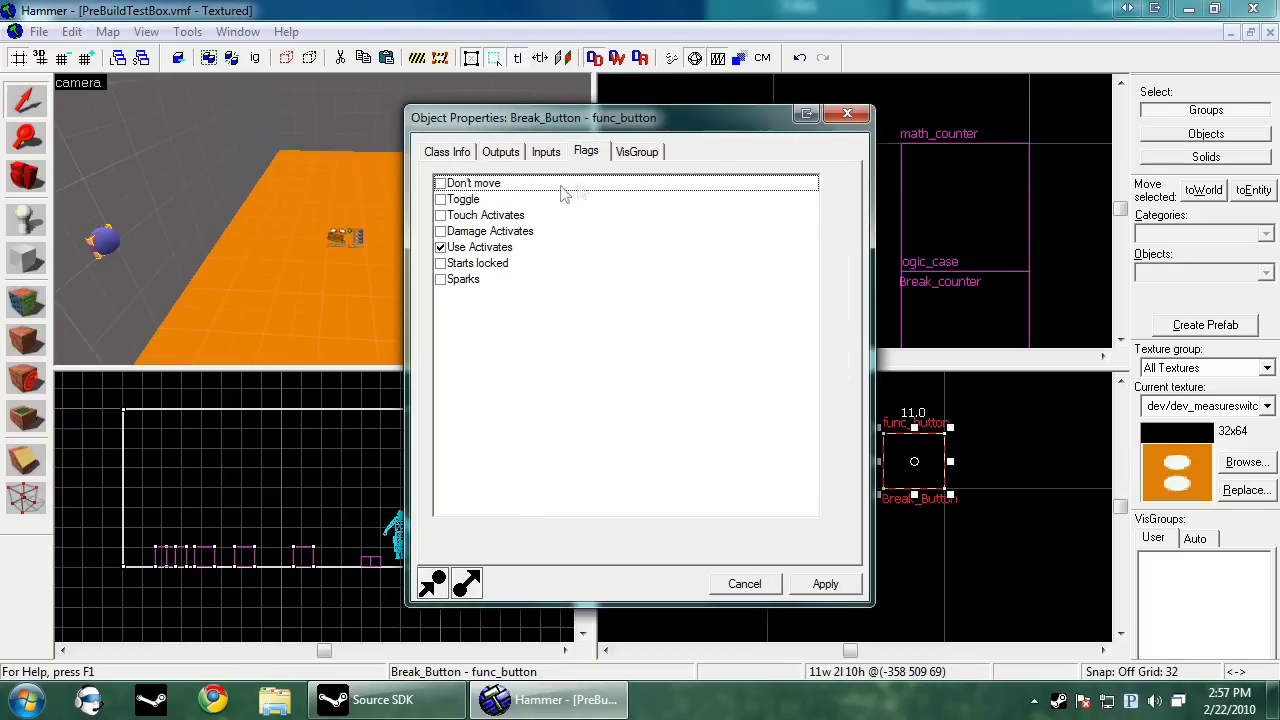
click(440, 183)
click(830, 586)
click(847, 114)
key(Escape)
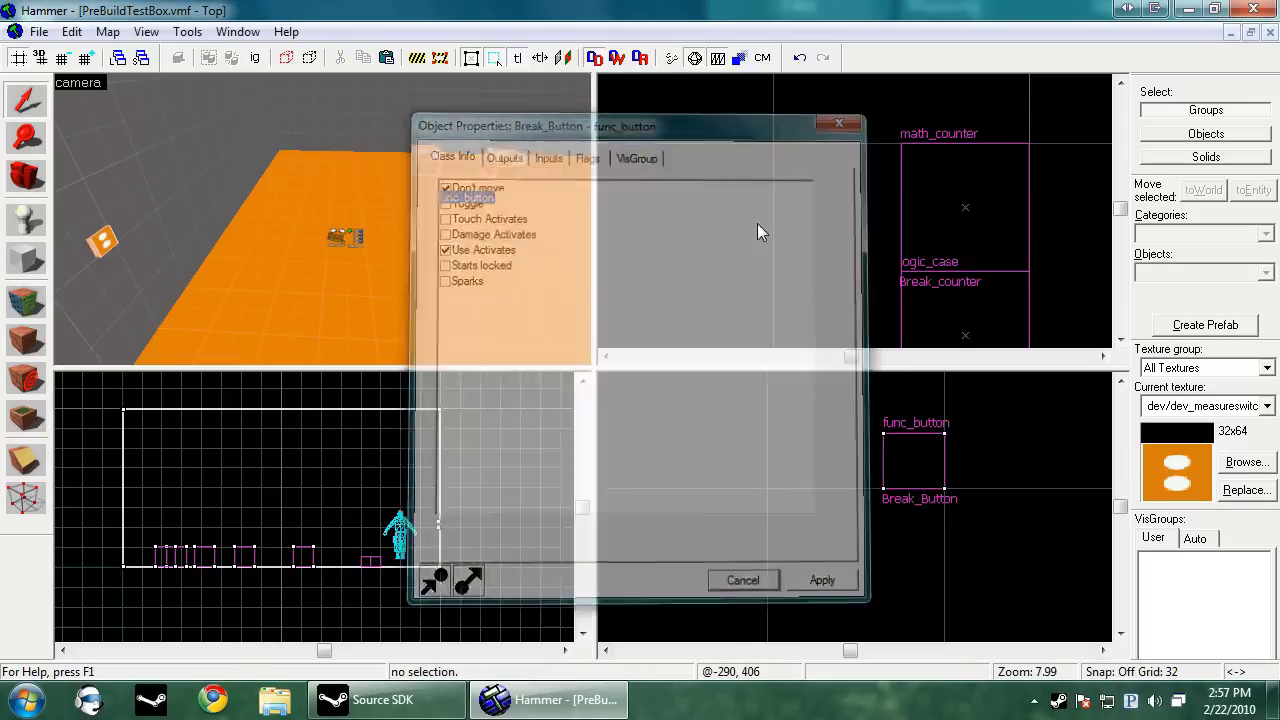
key(z)
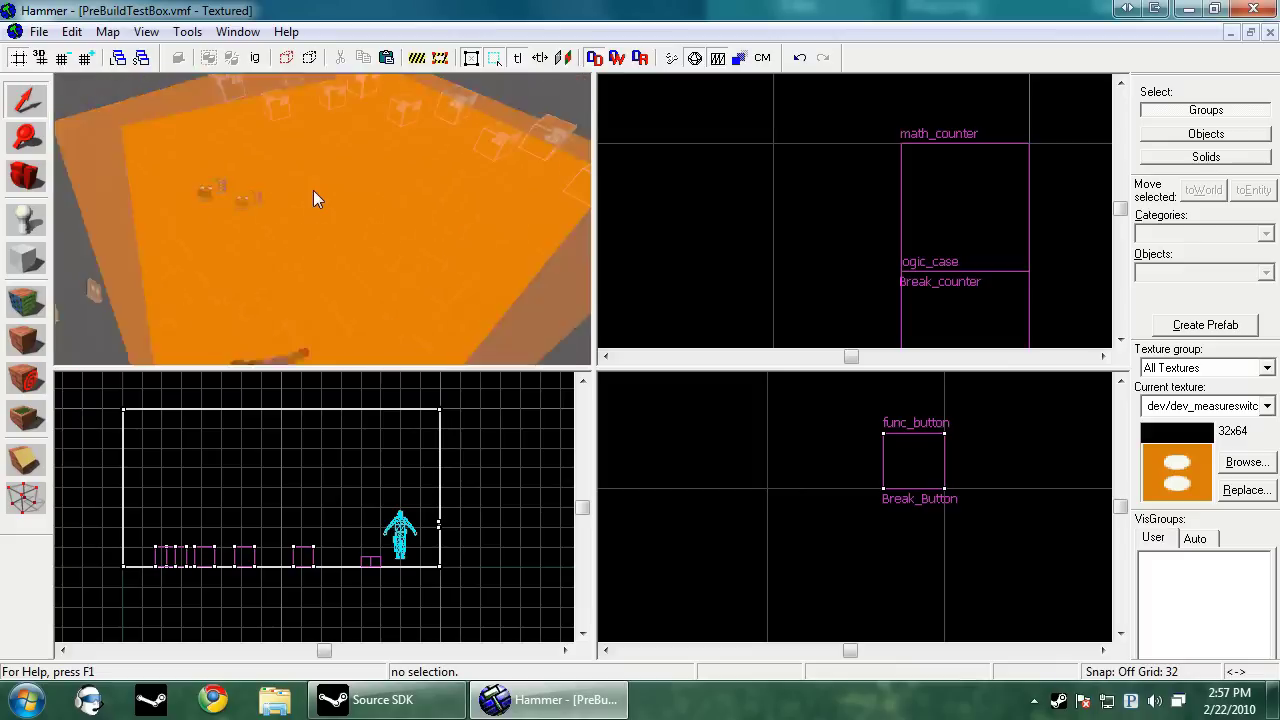
key(z)
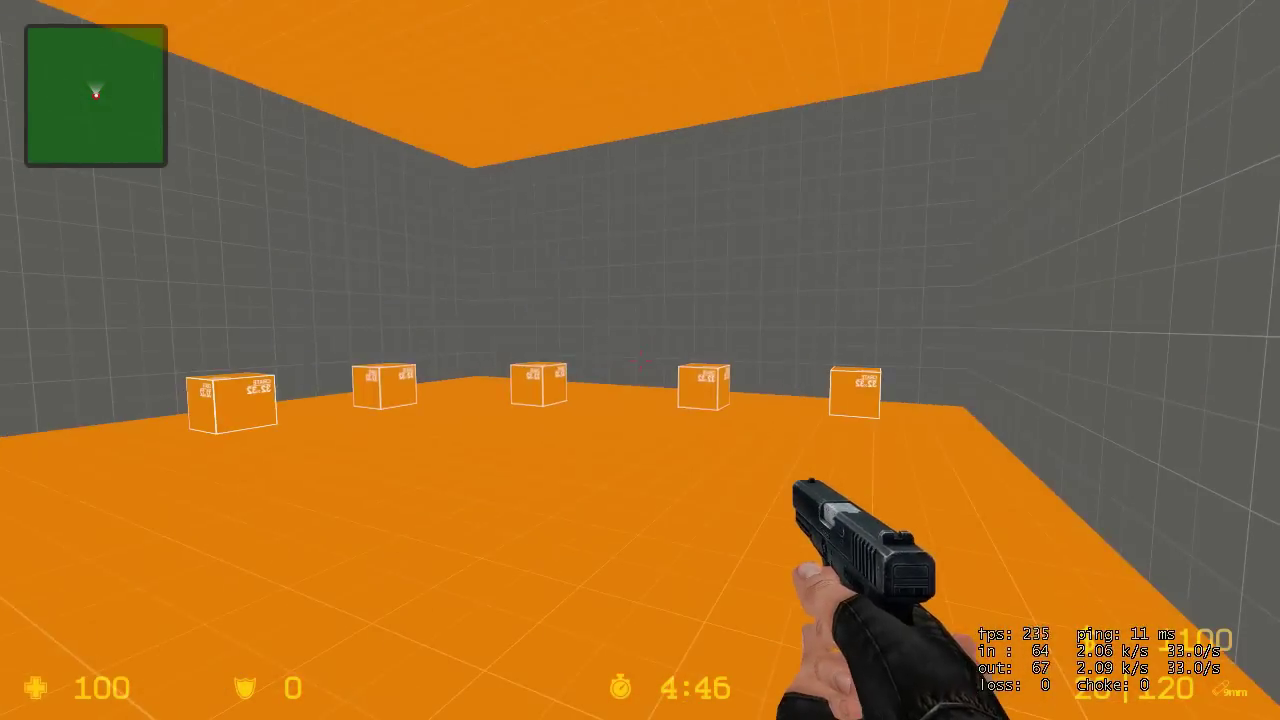
- Test the compiled map in Counter-Strike: Source by using the wall button and checking which crates break
key(w)
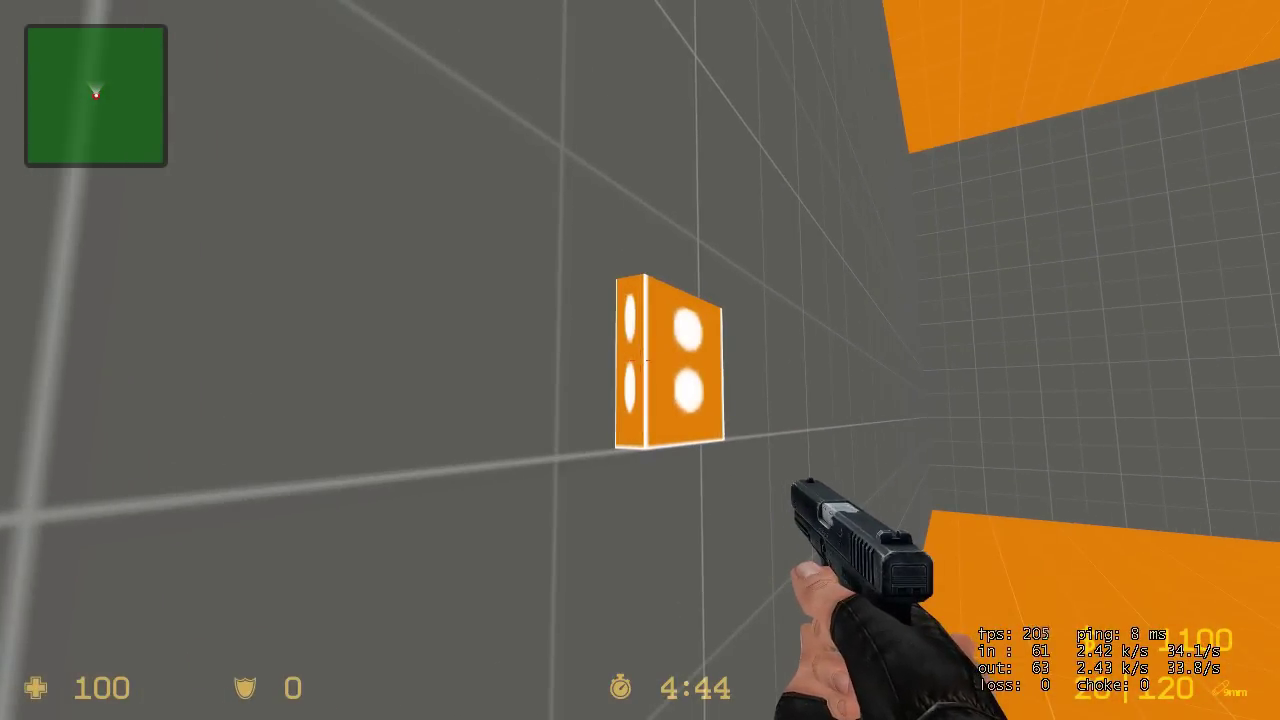
key(e)
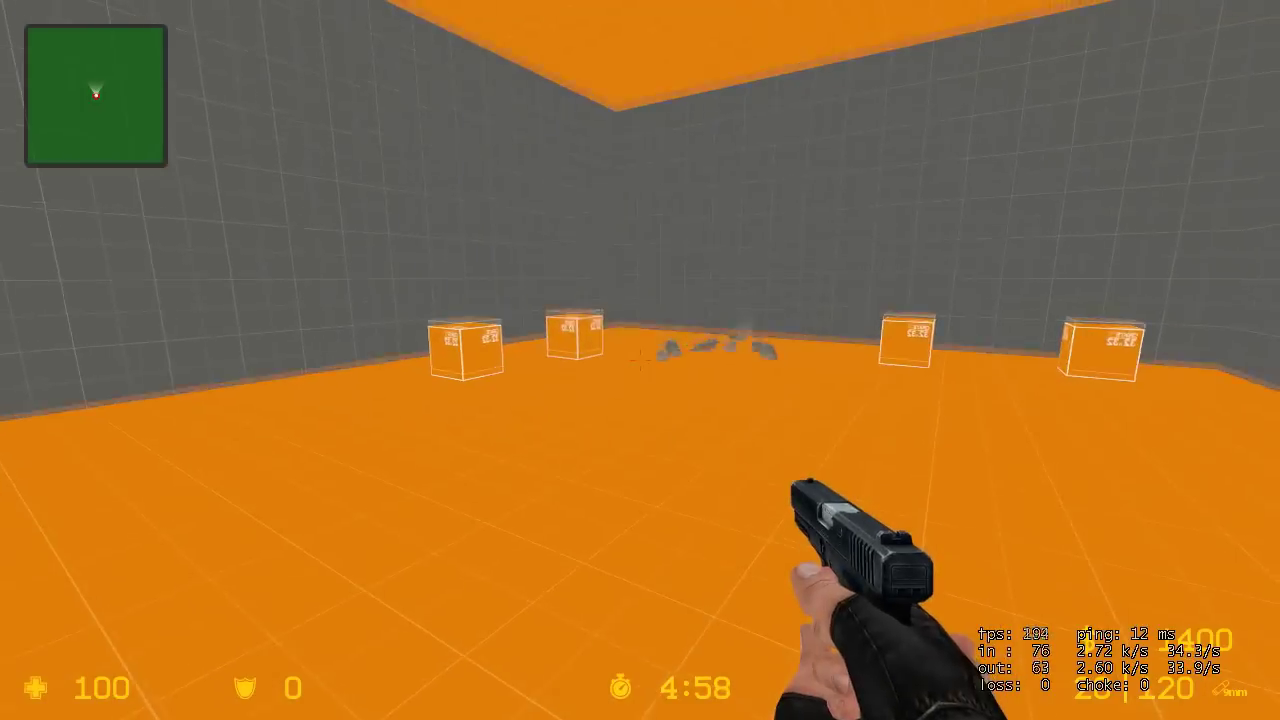
key(w)
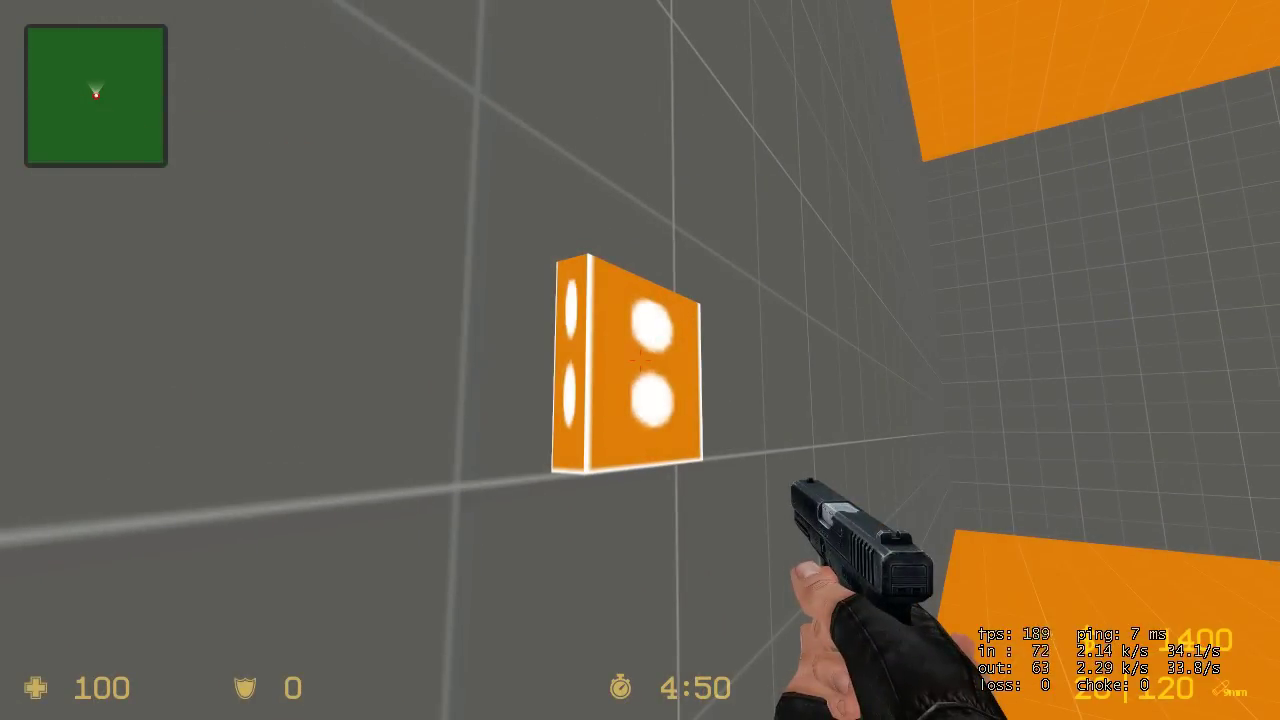
key(w)
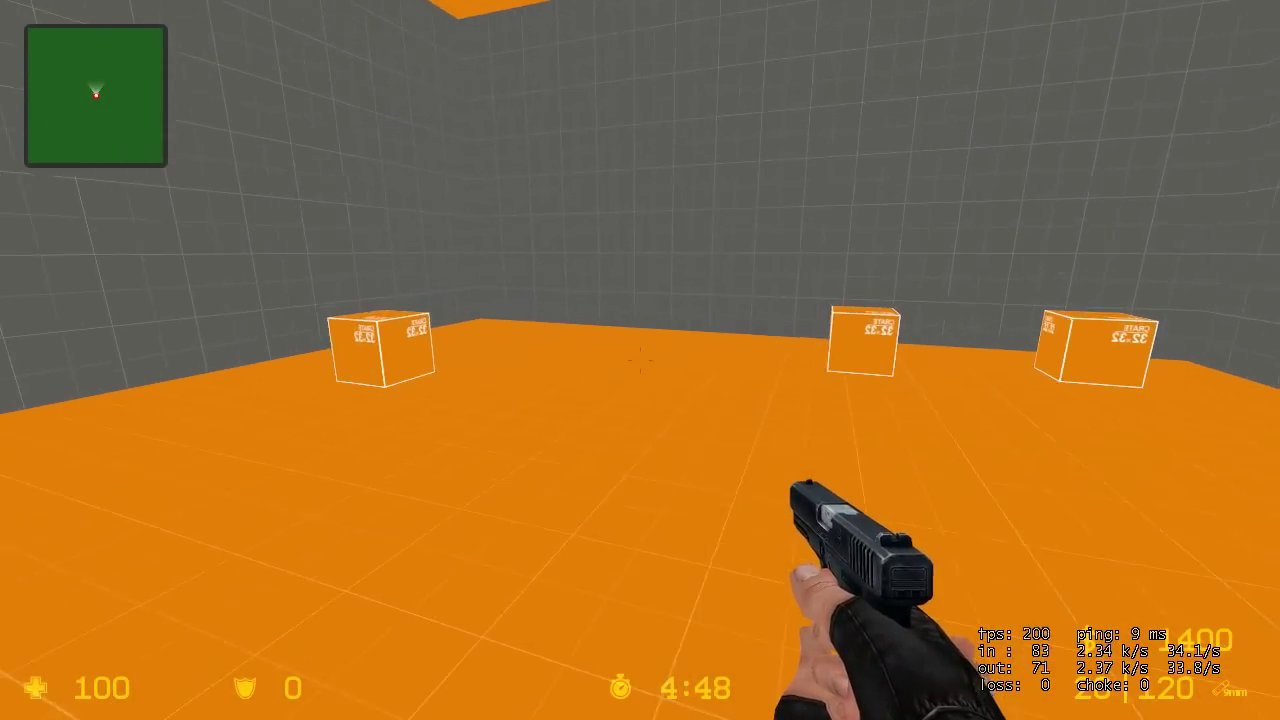
click(640, 360)
click(640, 360)
click(640, 360)
click(640, 360)
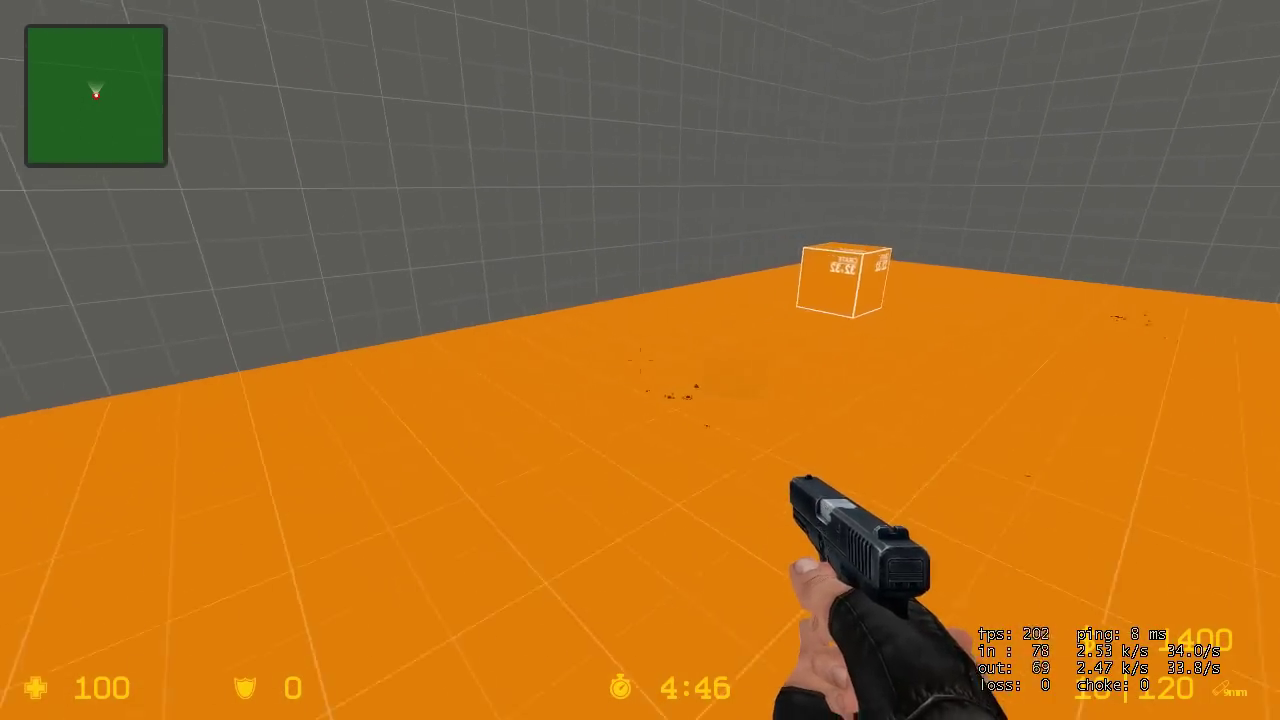
click(640, 360)
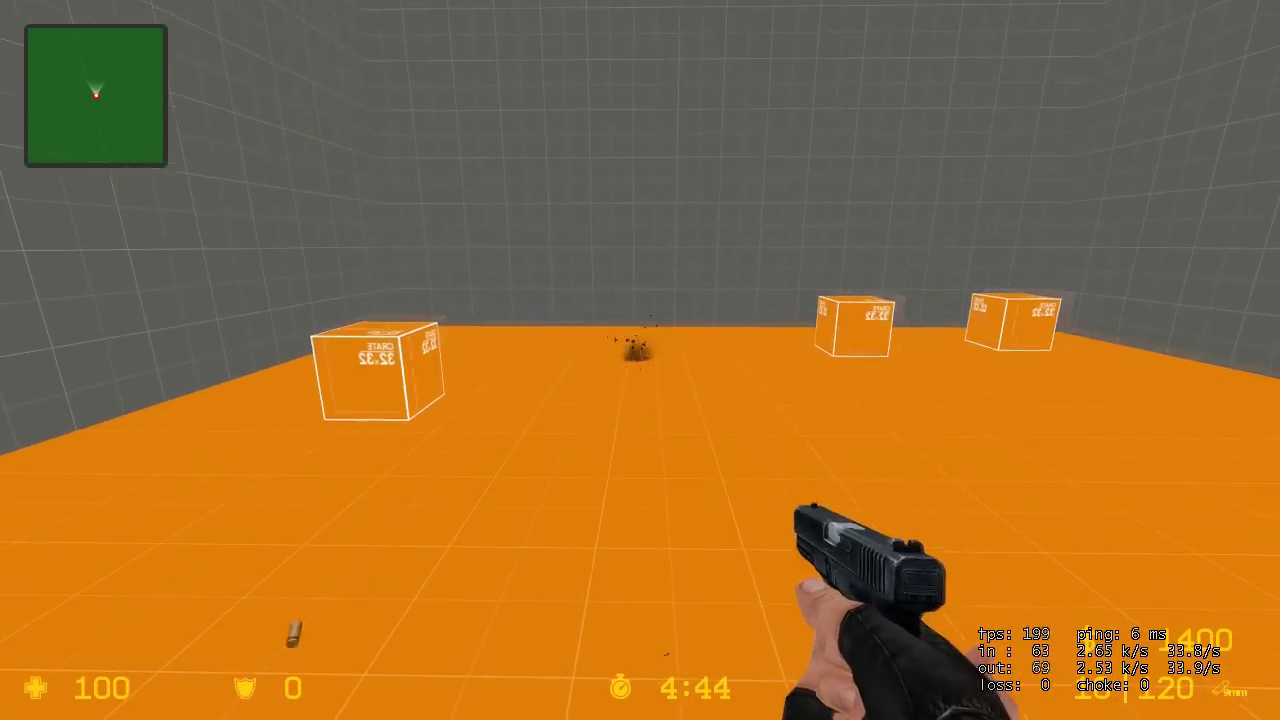
key(d)
key(r)
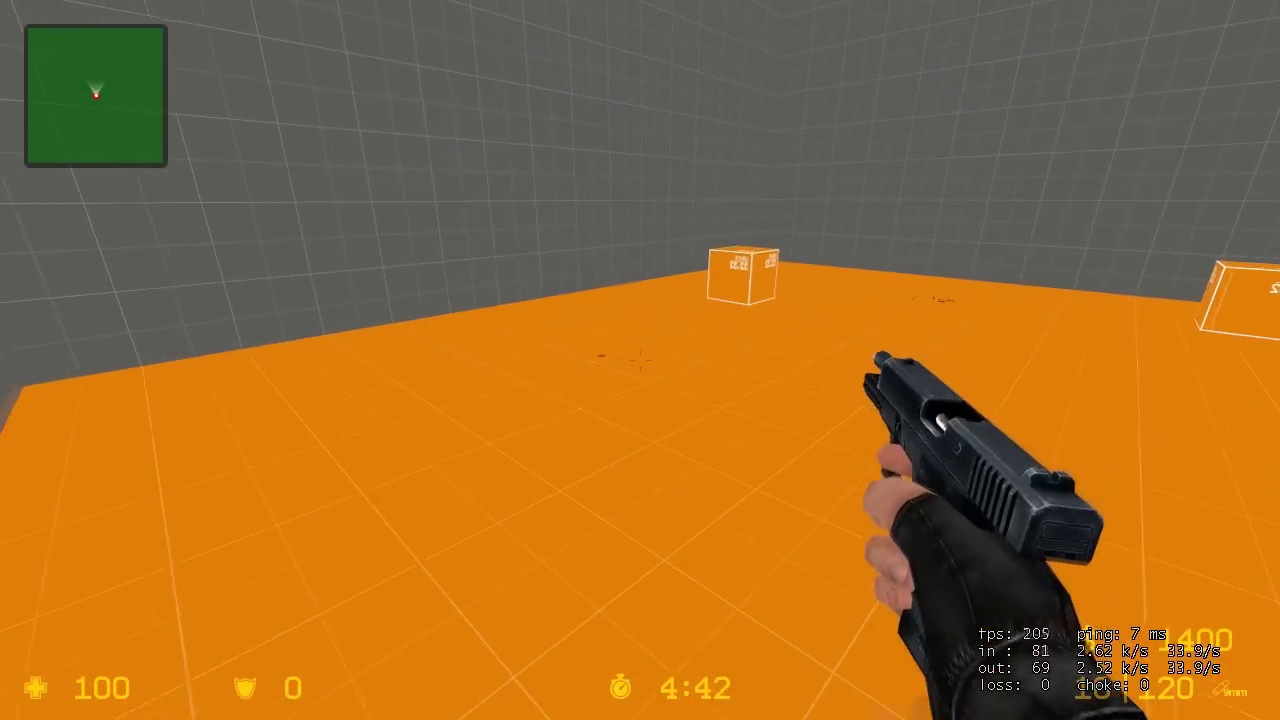
right_click(640, 360)
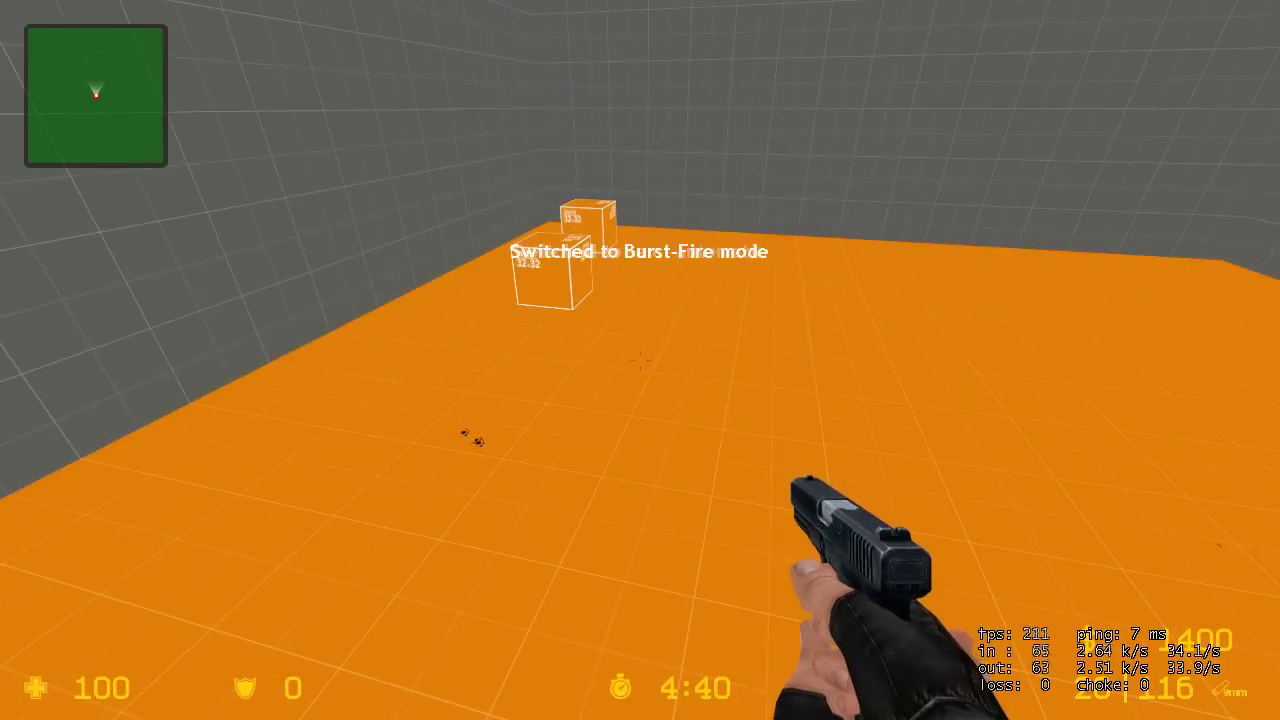
right_click(640, 360)
key(3)
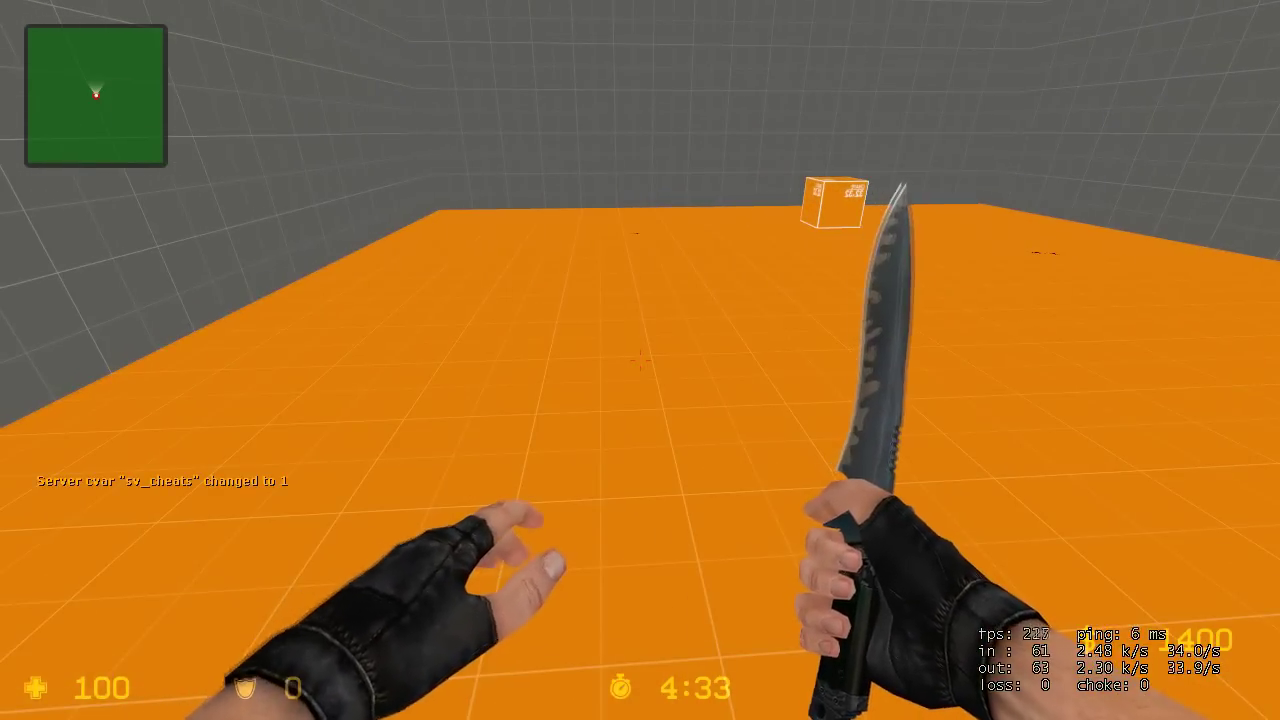
click(640, 360)
- Turn on drawing of entity messages from the developer console with ent_messages_draw 1, and return to the game
key(grave)
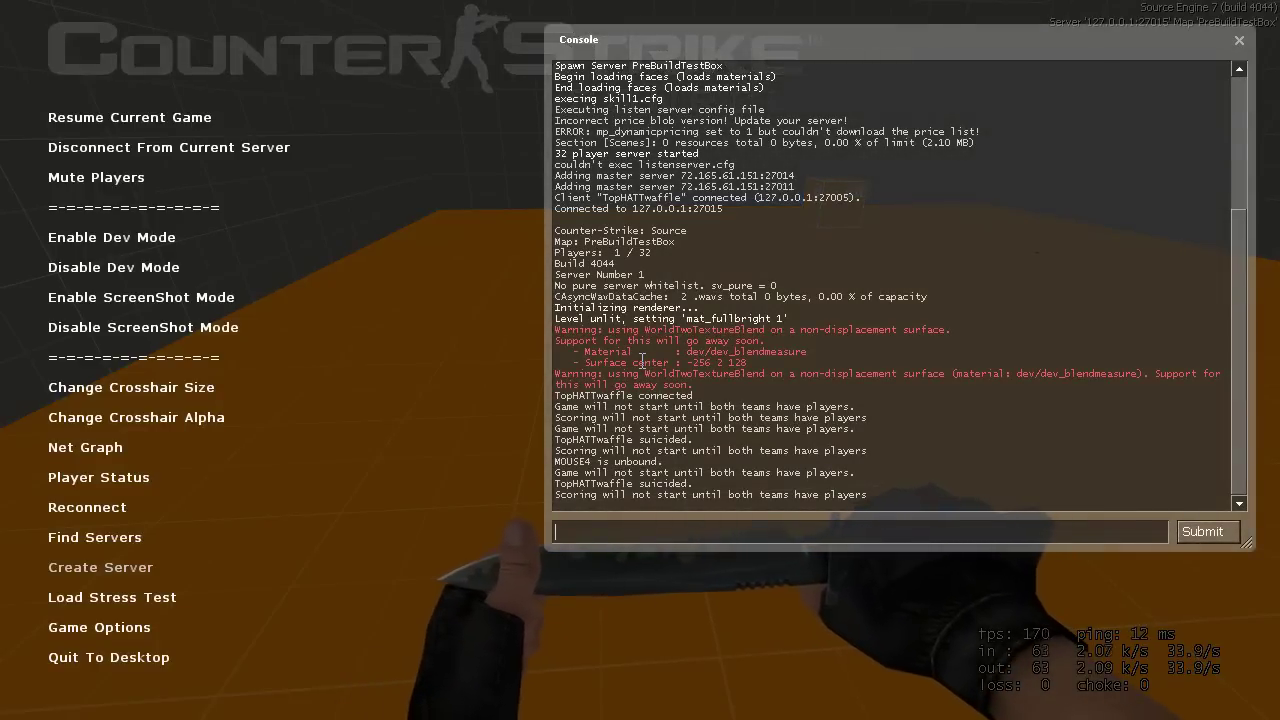
text(ent)
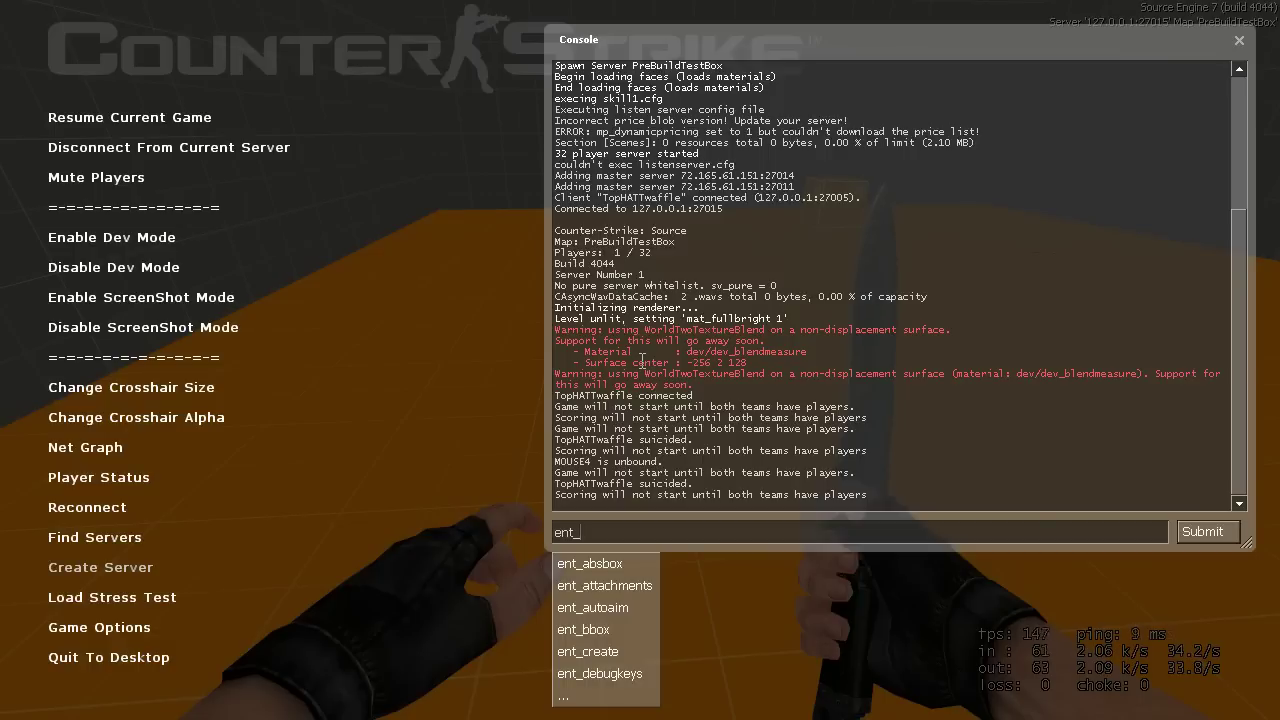
text(_mes)
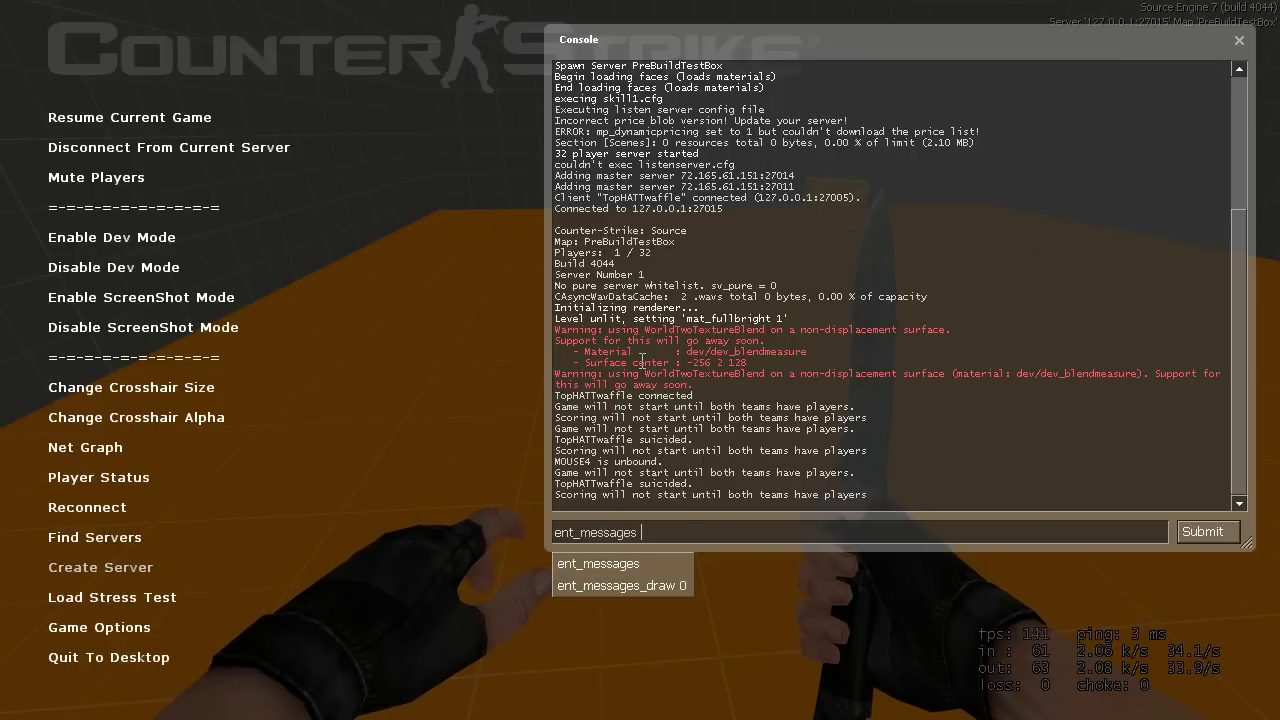
text(1)
key(Return)
key(grave)
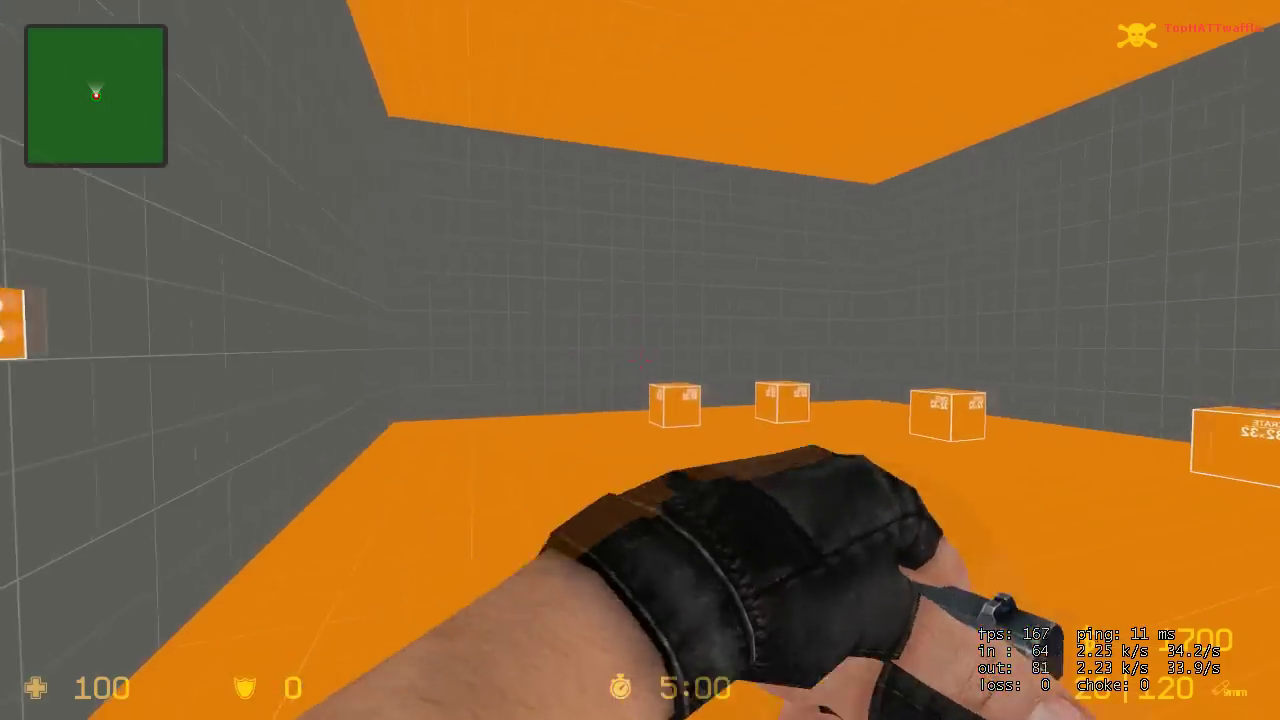
- Use the wall button repeatedly and examine the entity messages drawn between the button, logic_case, math_counter and crates
key(2)
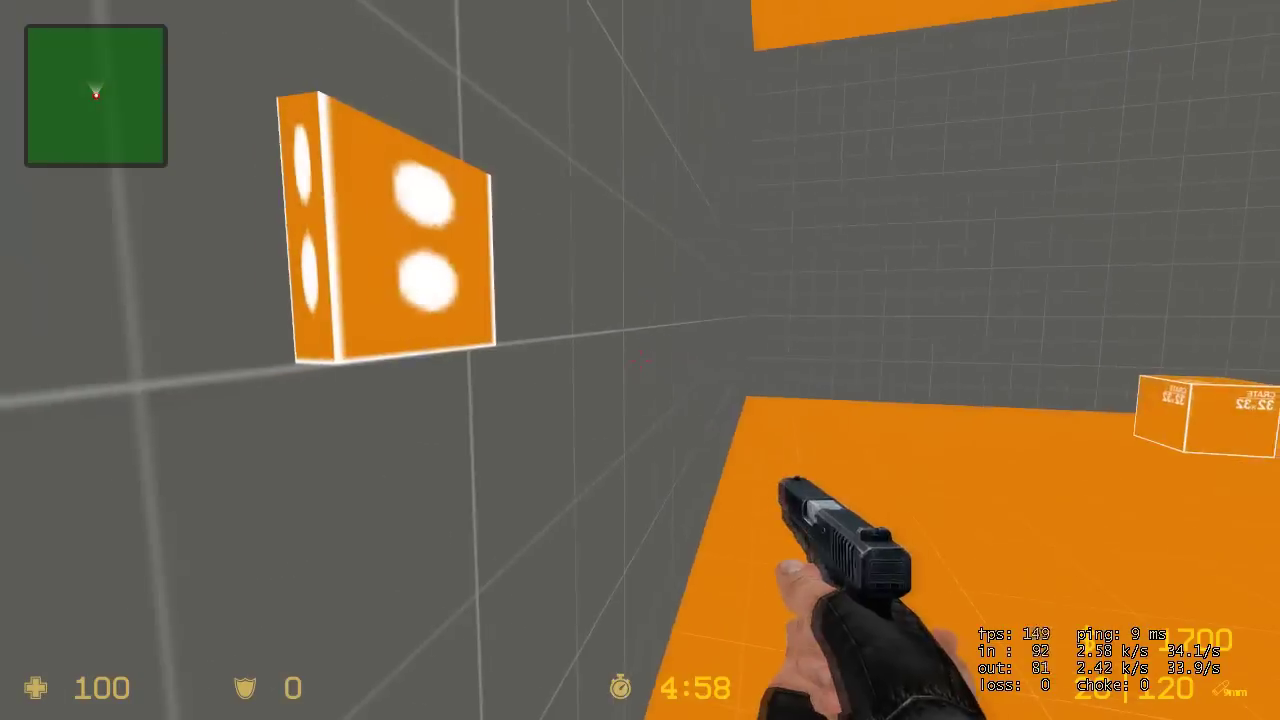
key(e)
key(w)
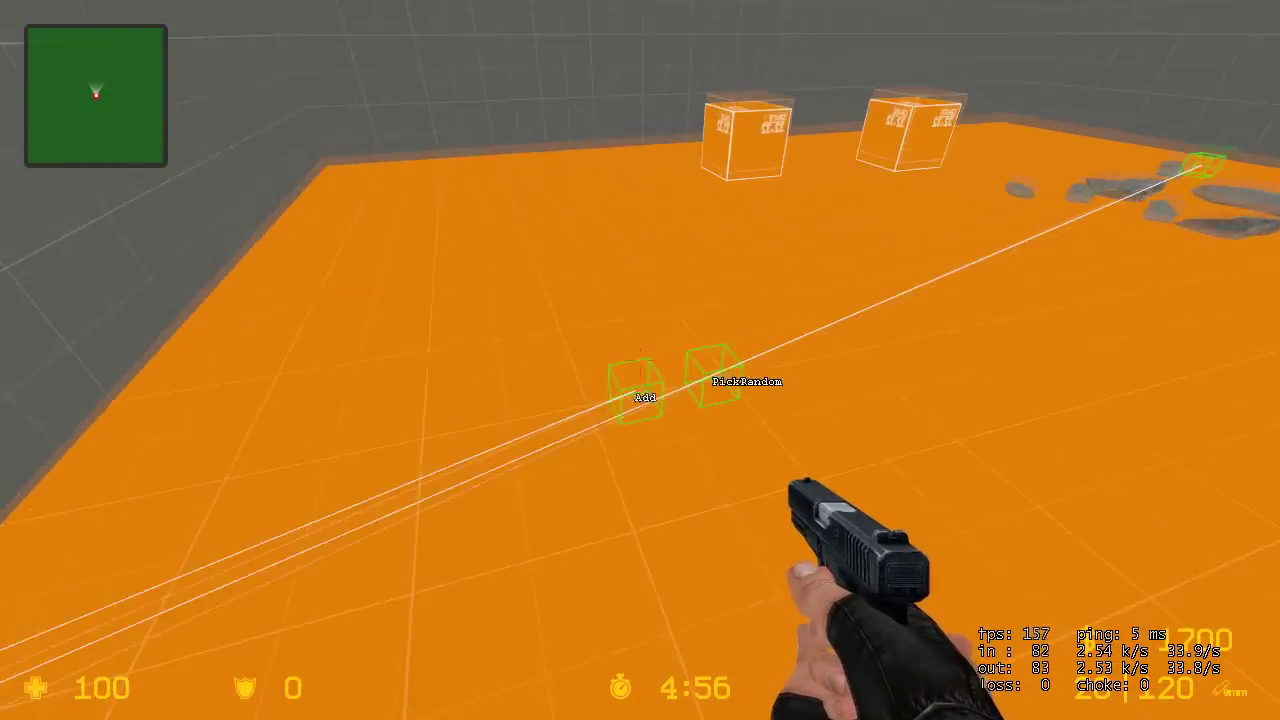
key(a)
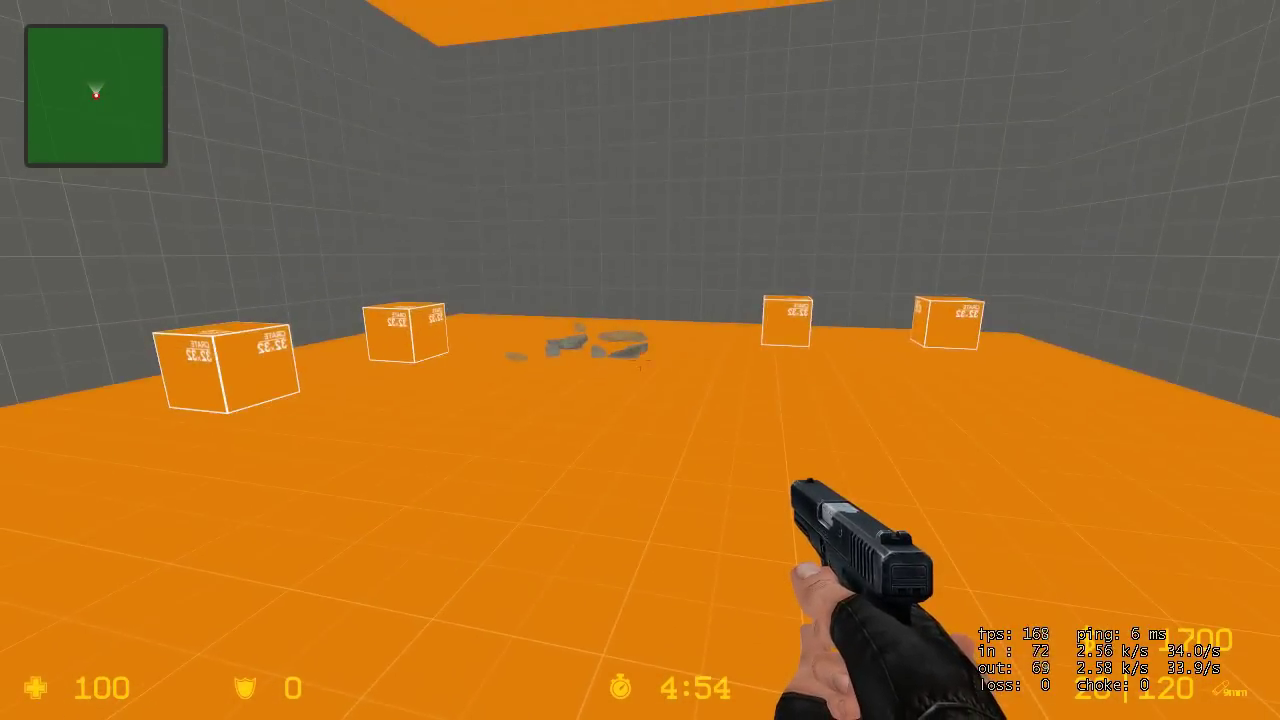
key(s)
key(w)
key(e)
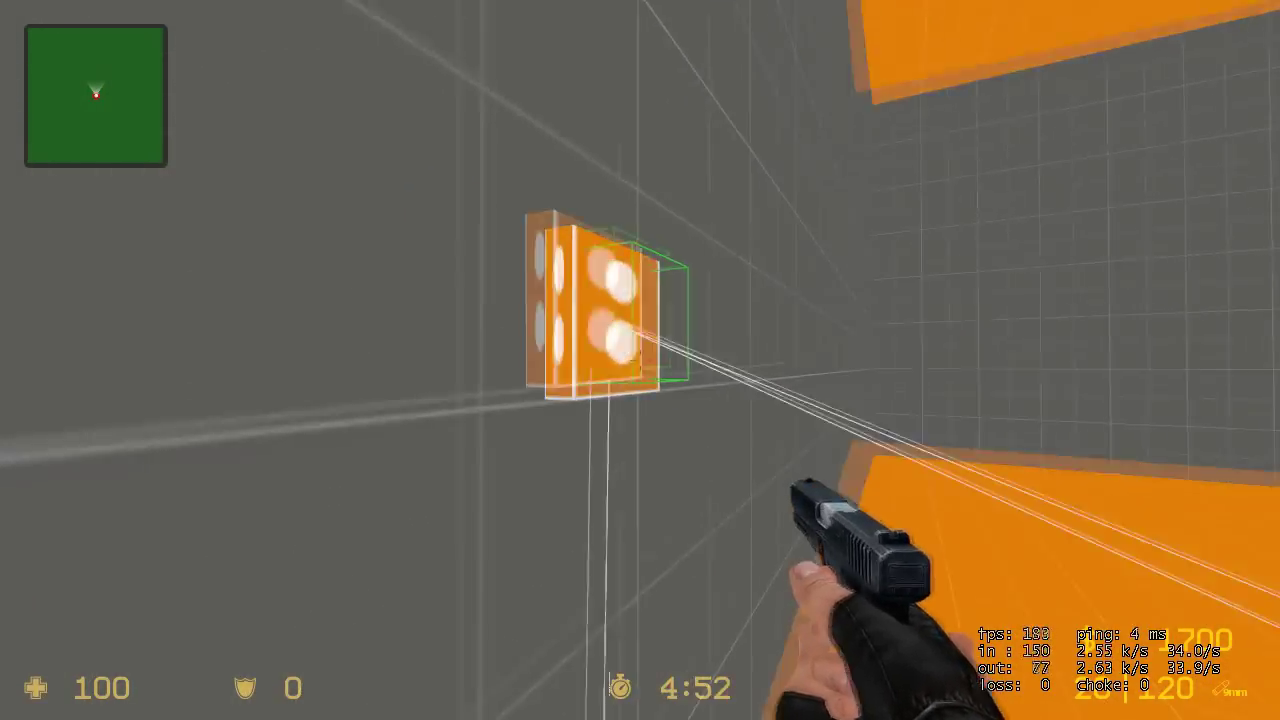
key(w)
key(s)
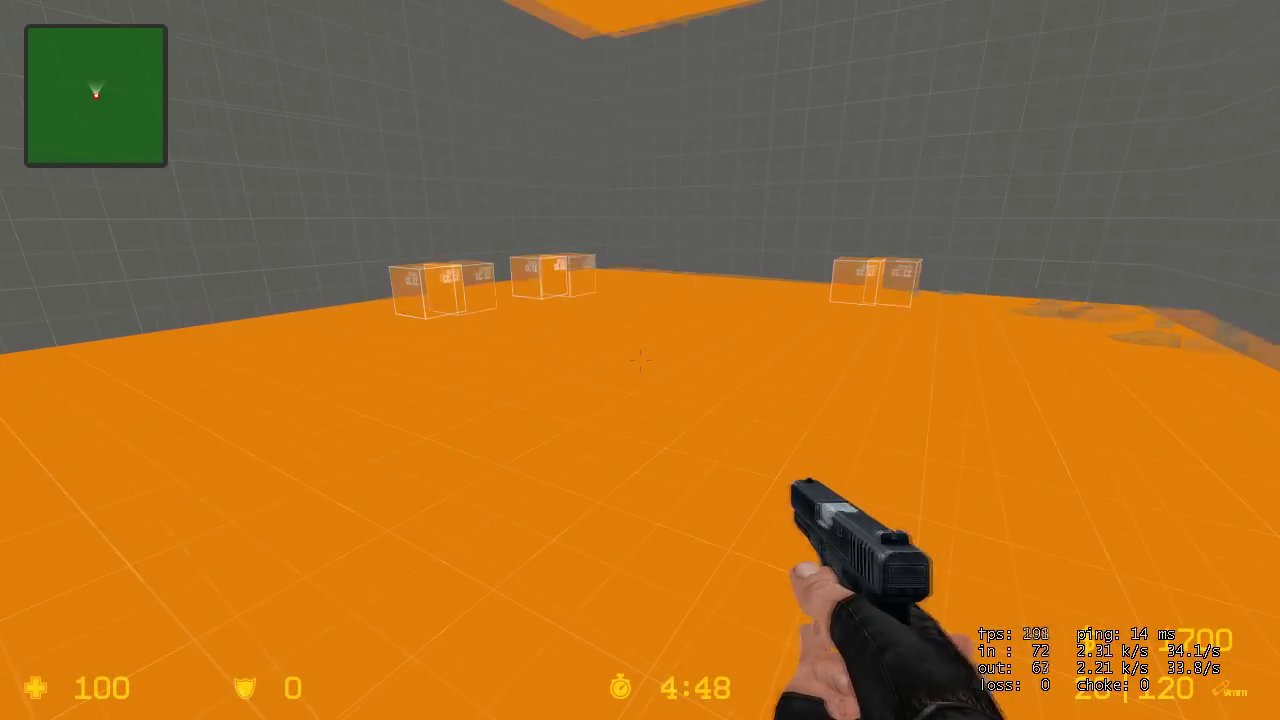
key(e)
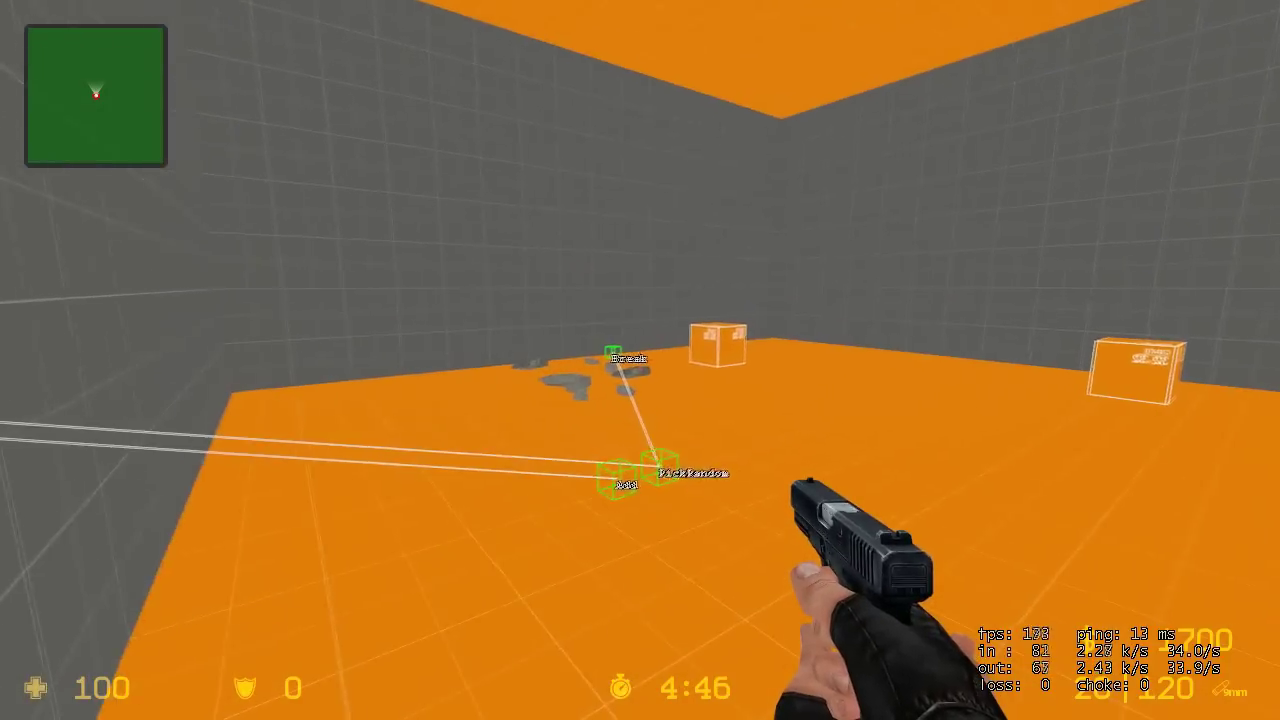
key(s)
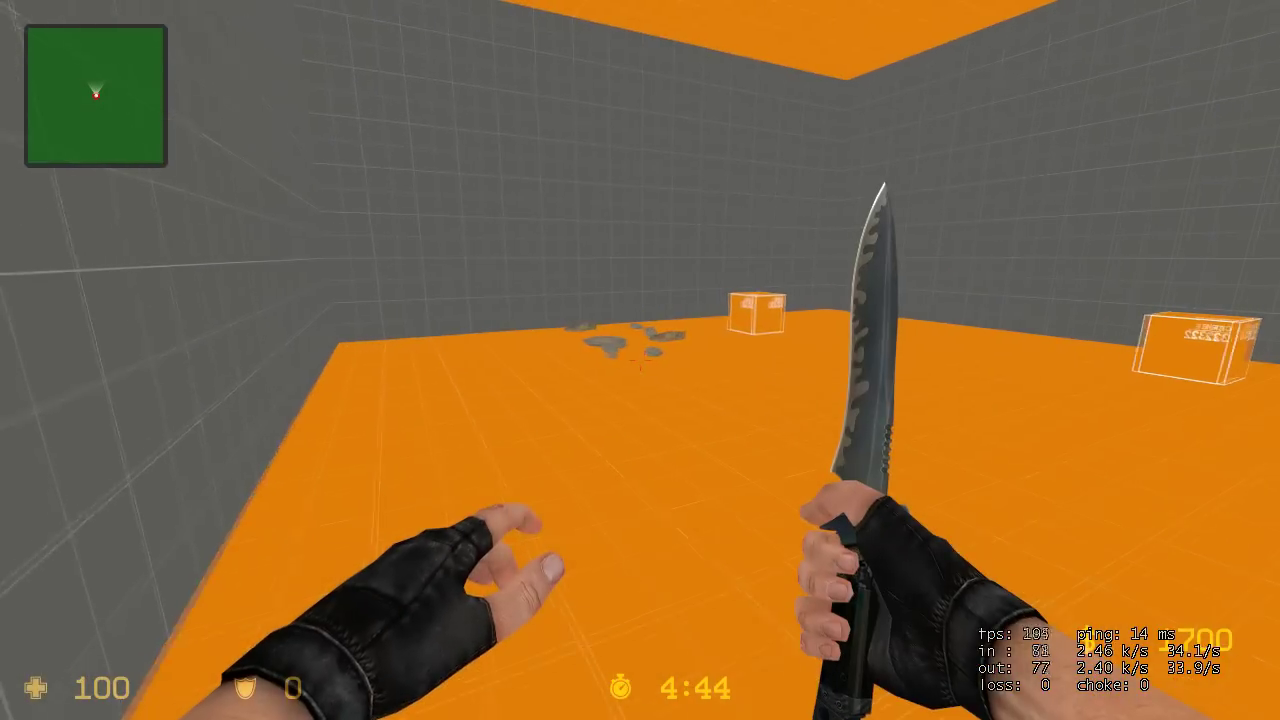
- Restart the round to restore the crates, equip the pistol, and test the wall button again while examining the drawn entity messages and the crates
key(k)
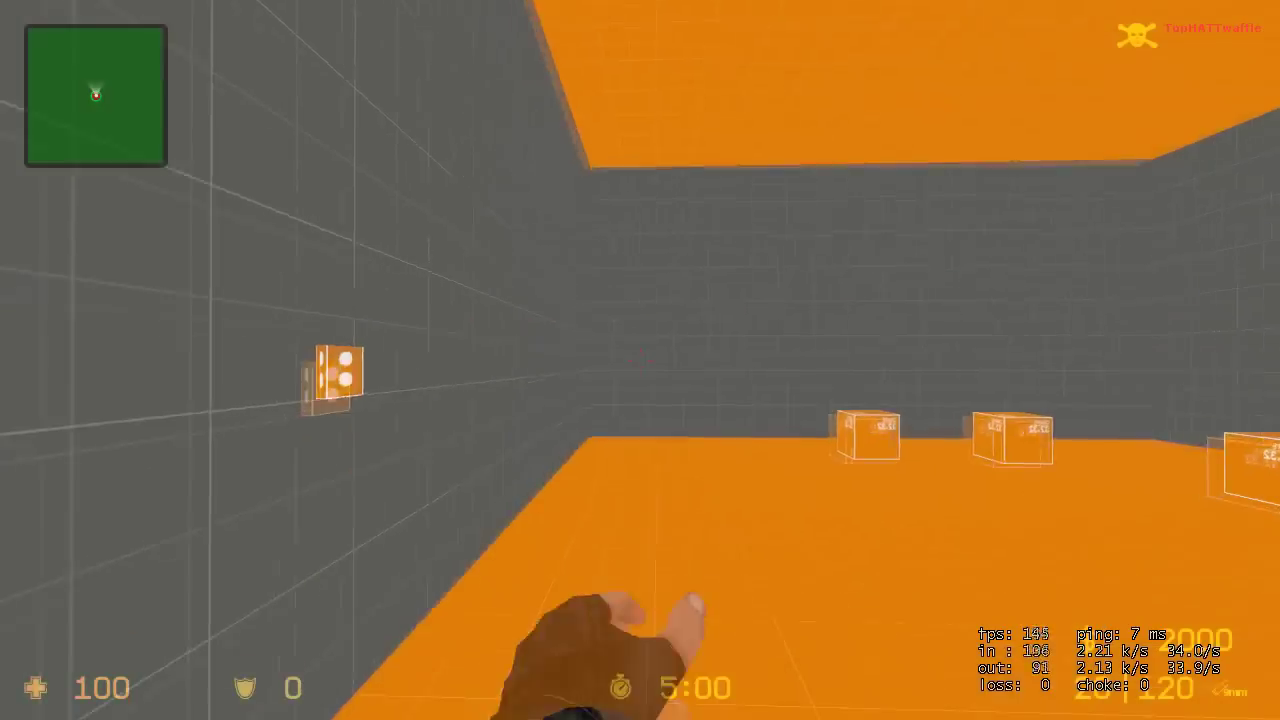
key(2)
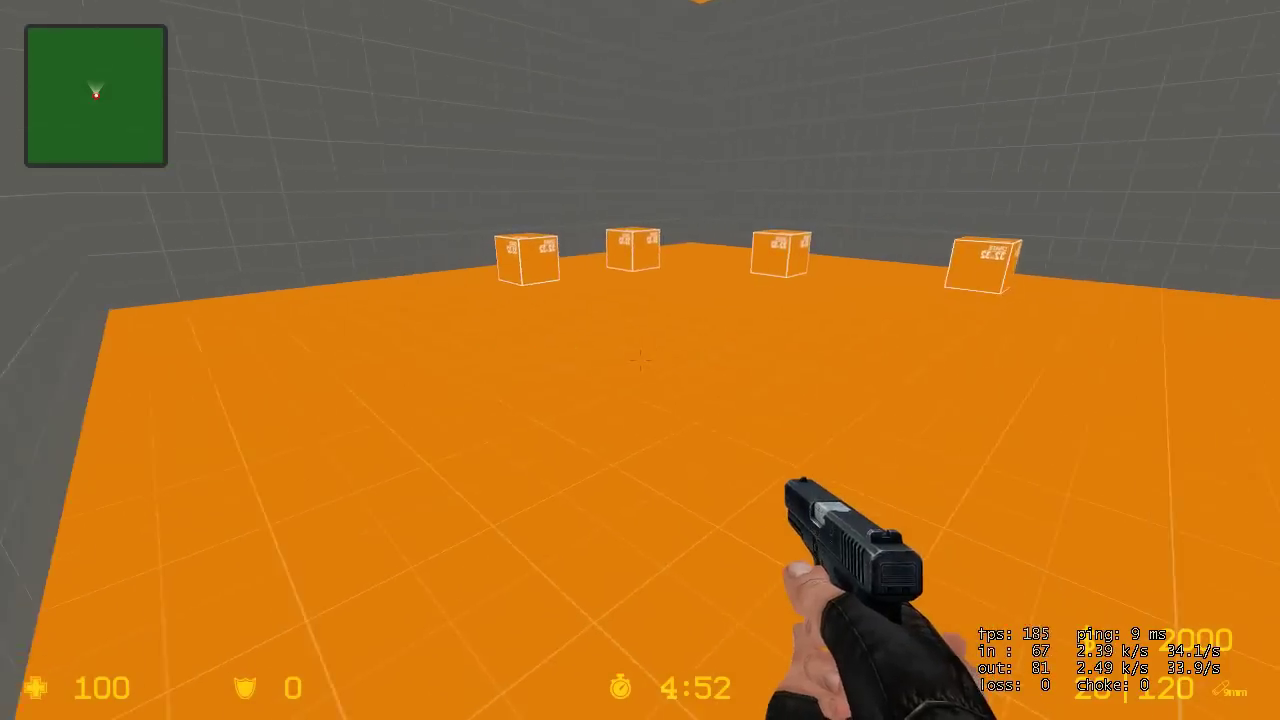
click(640, 360)
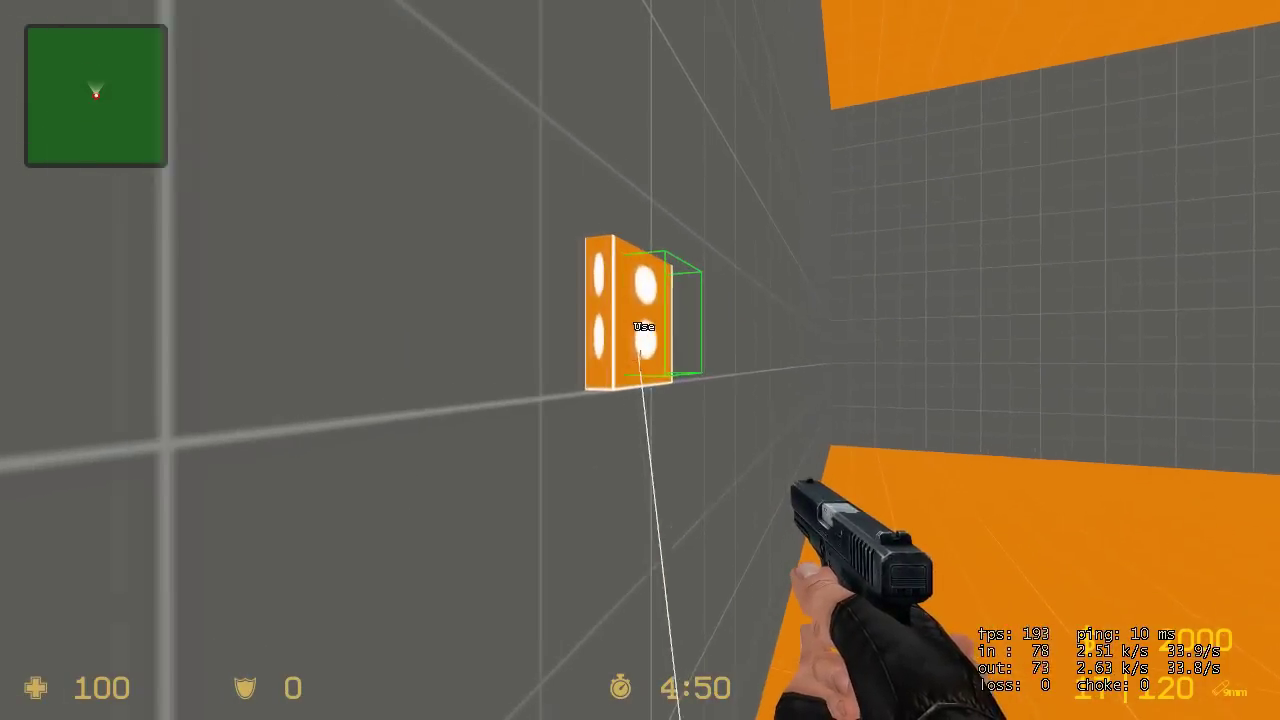
key(w)
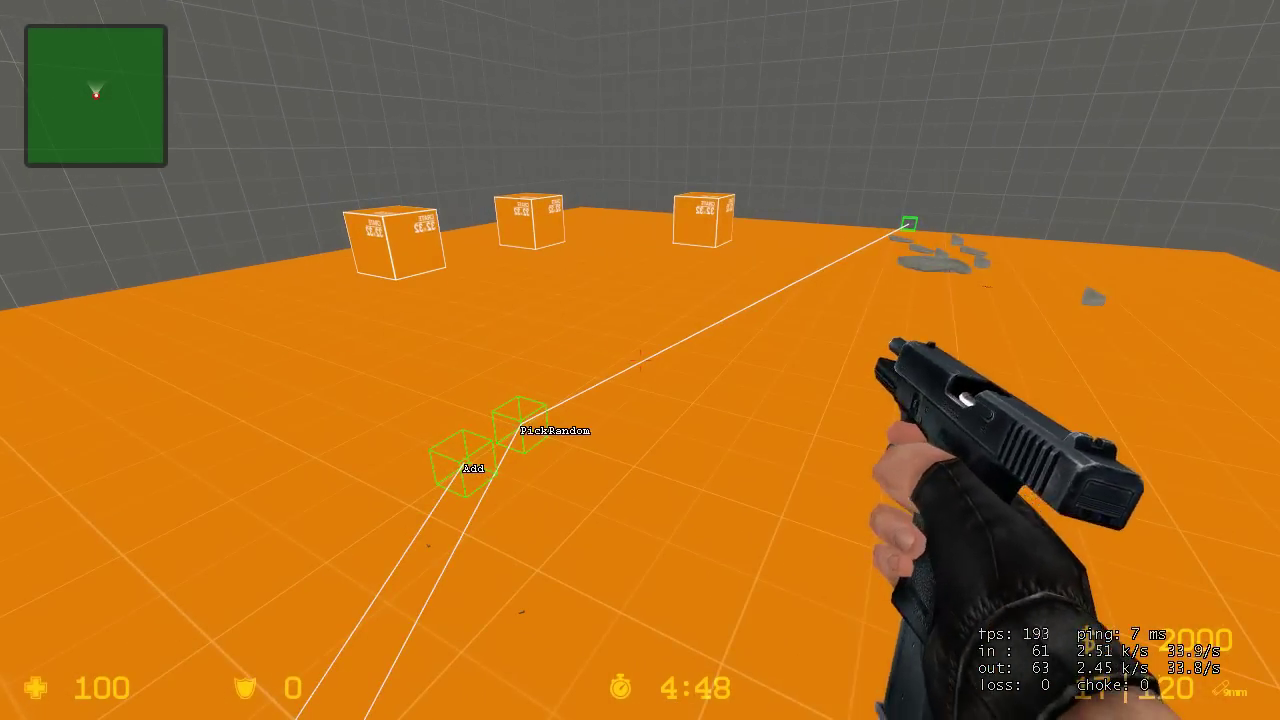
key(w)
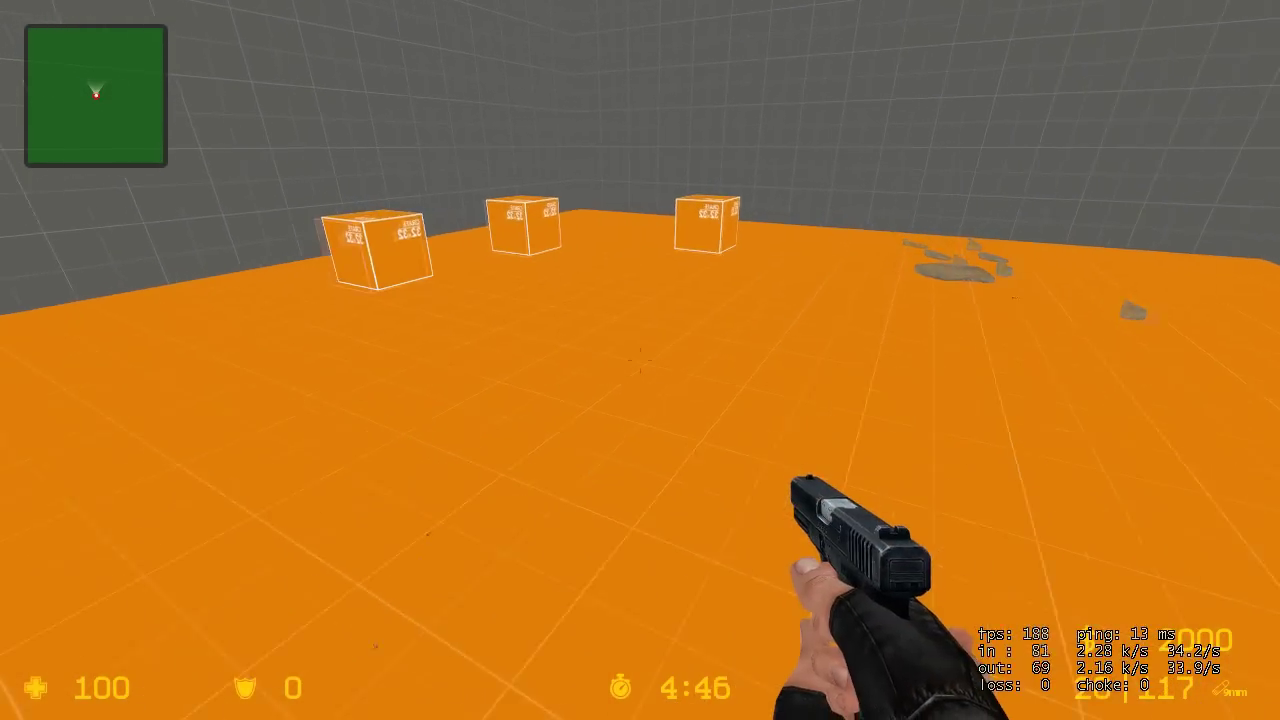
key(s)
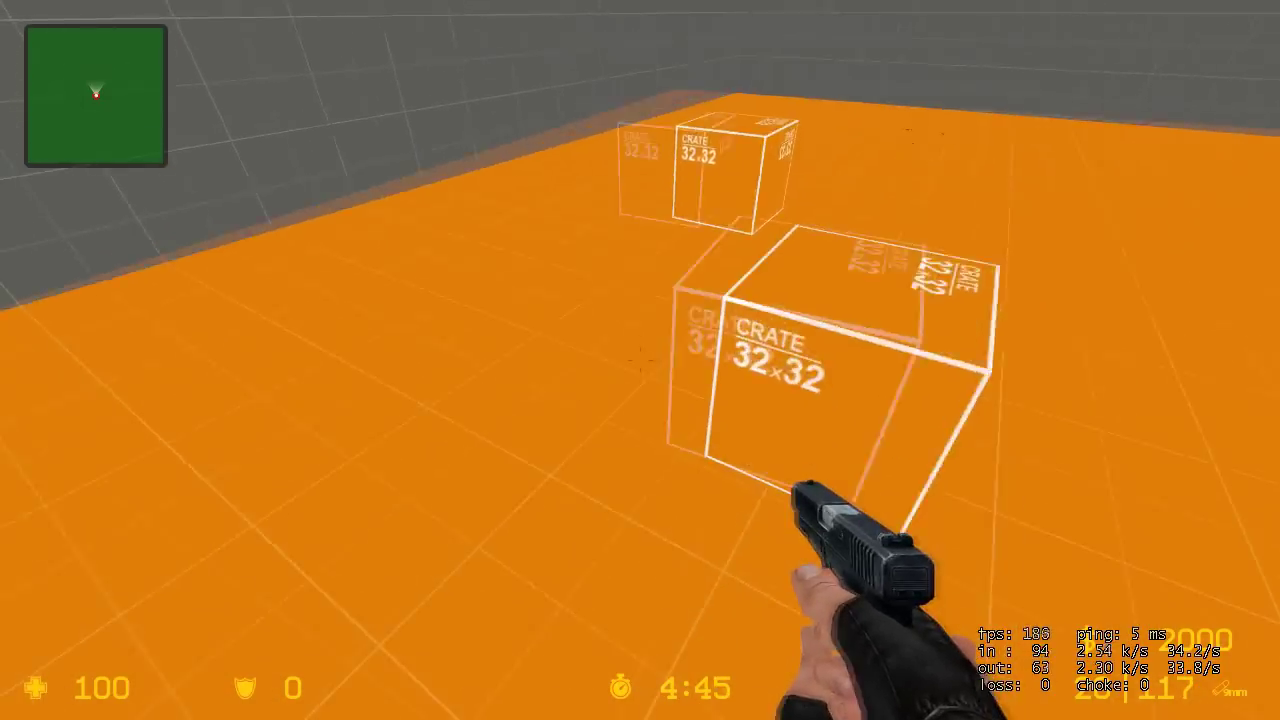